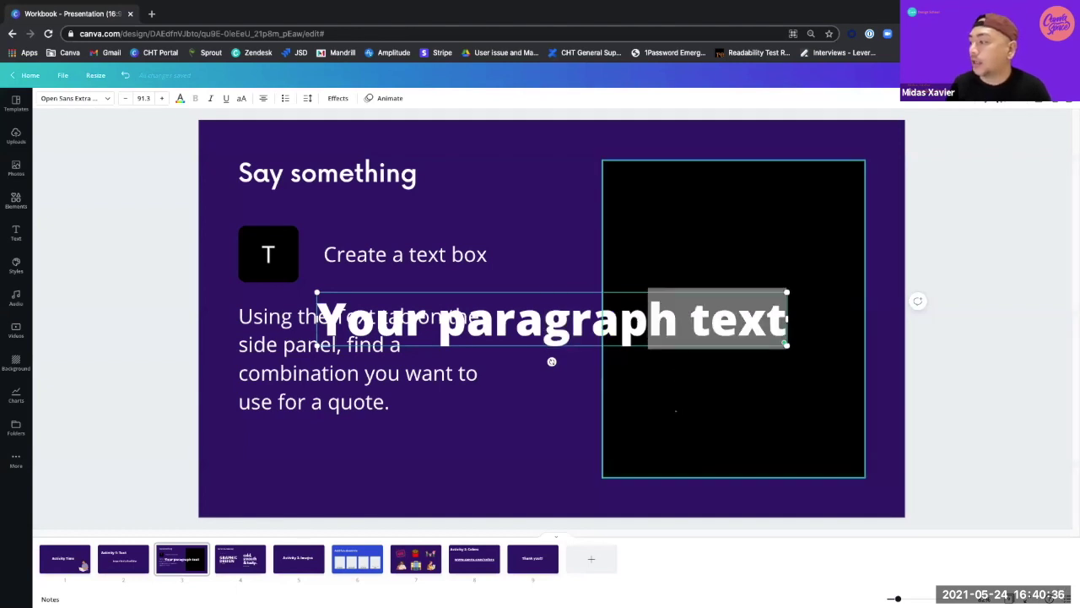
Reduce the paragraph text box to font size 44 and place it near the upper edge of the black rectangle.
key(Escape)
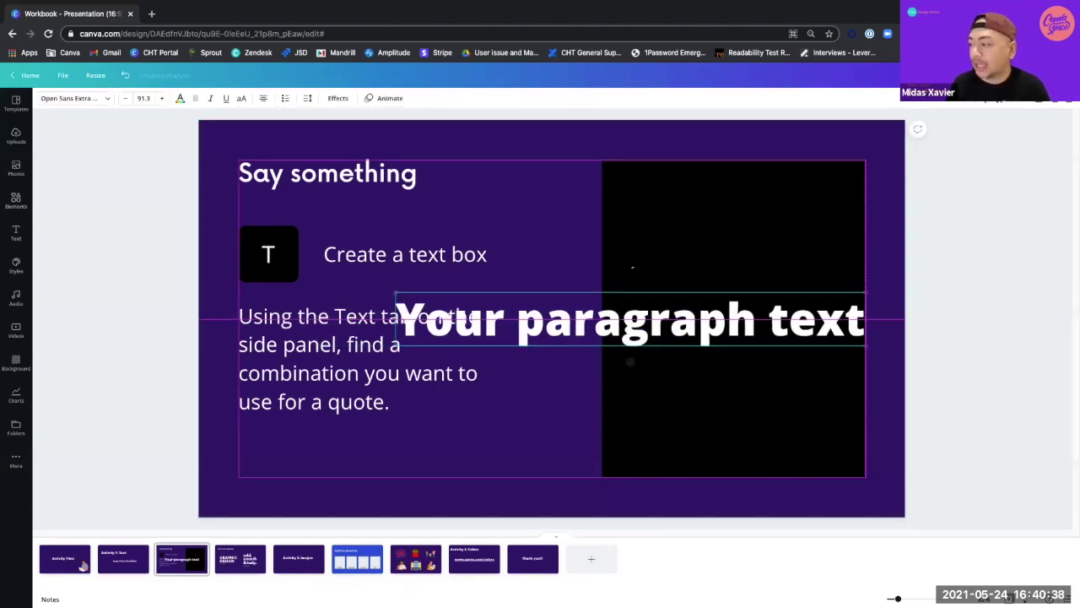
key(ctrl+z)
key(ctrl+z)
drag(676, 241, 562, 253)
drag(488, 274, 774, 211)
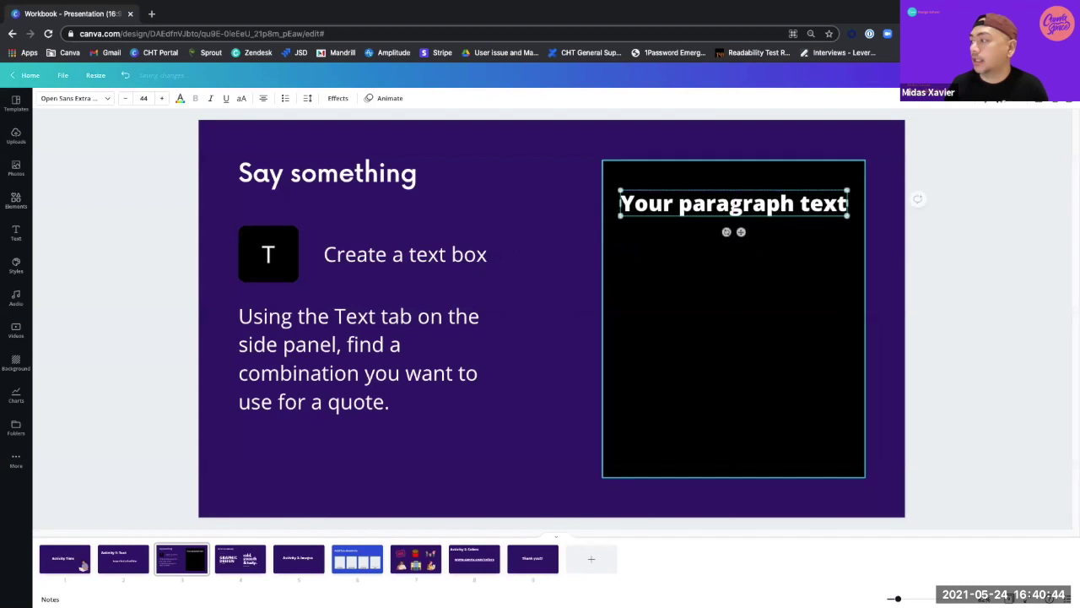
Replace the placeholder paragraph text in the black rectangle with "Good Afternoon".
double_click(735, 204)
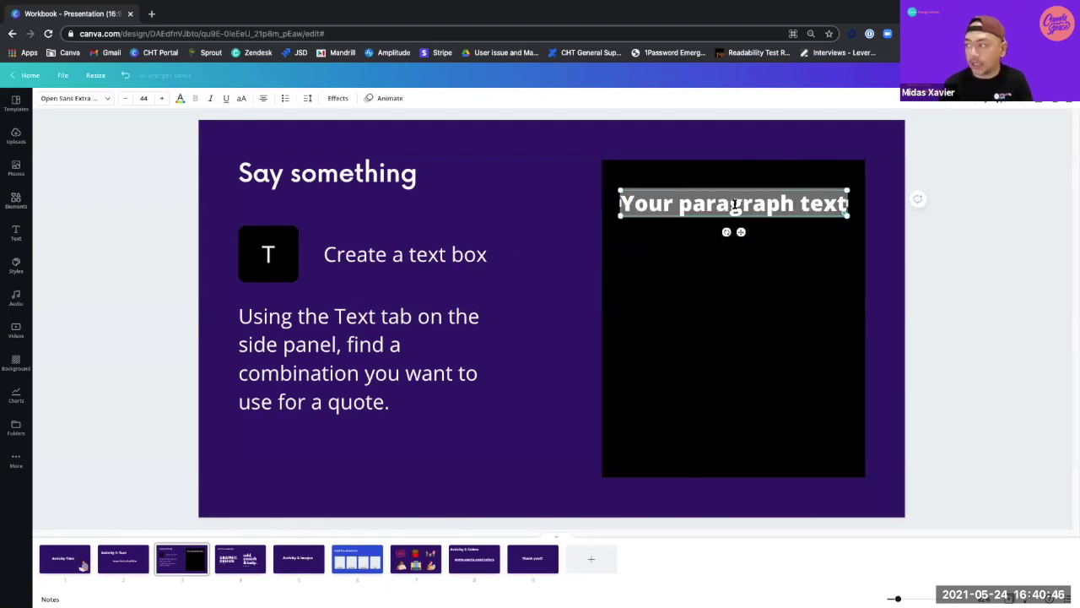
text(G)
key(BackSpace)
text(Good)
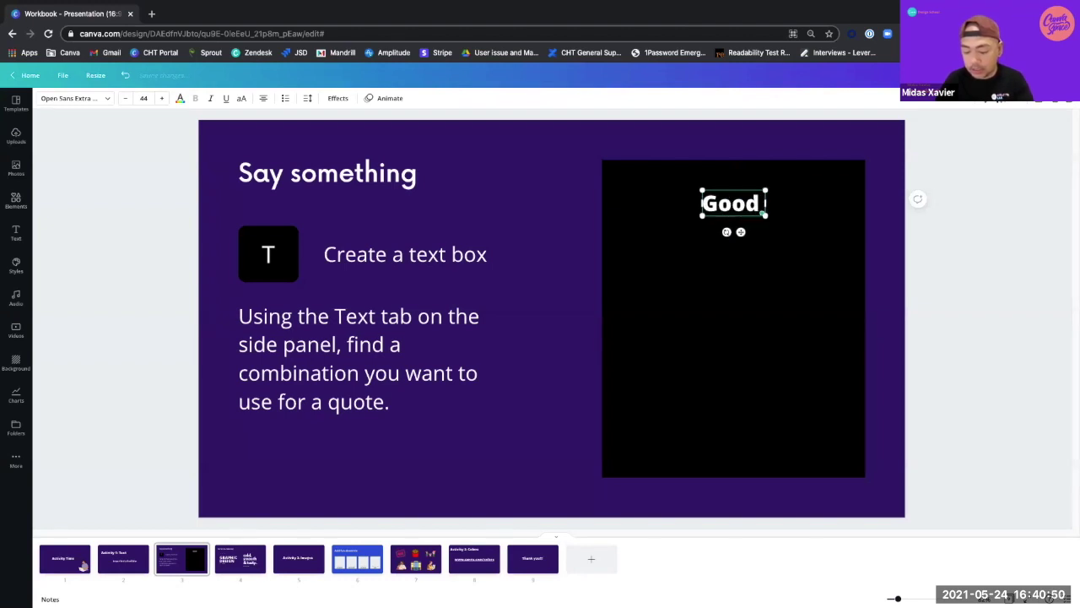
text( Afternoon)
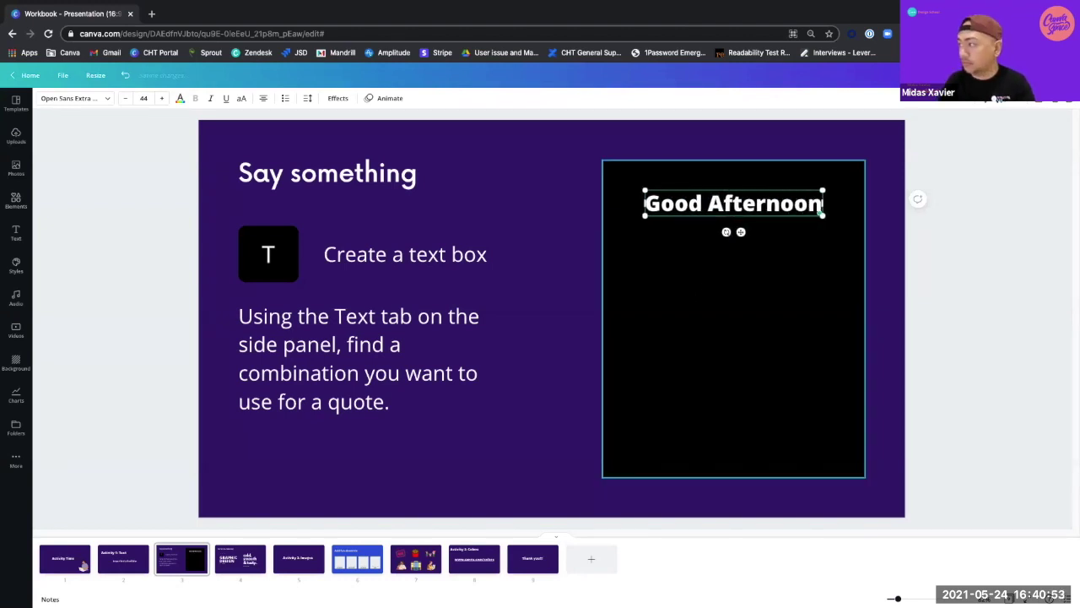
click(733, 312)
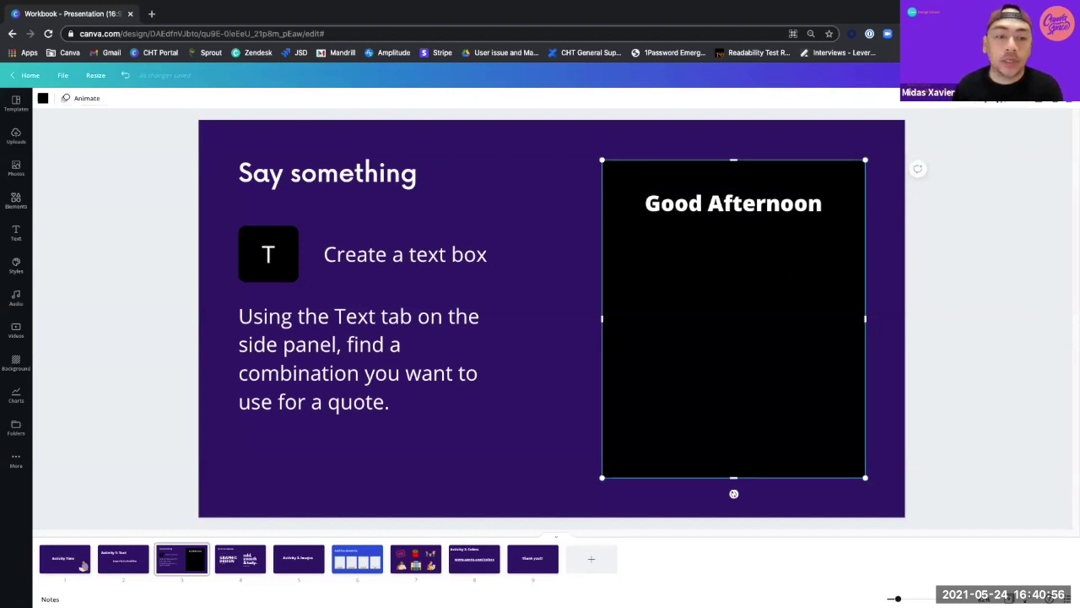
Change the font of the "Good Afternoon" text to Shrikhand.
double_click(726, 204)
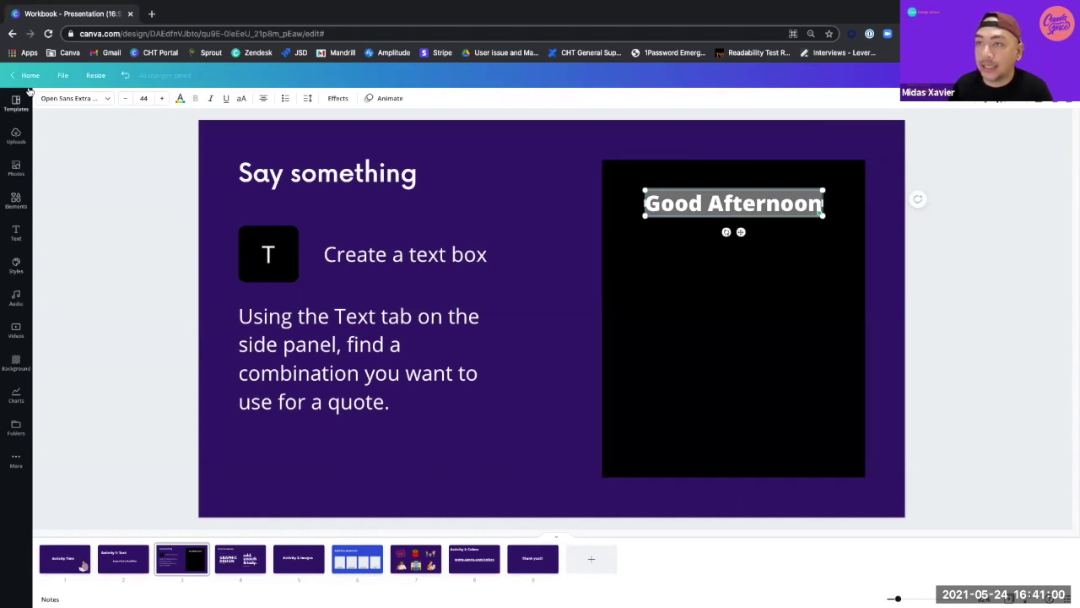
click(107, 101)
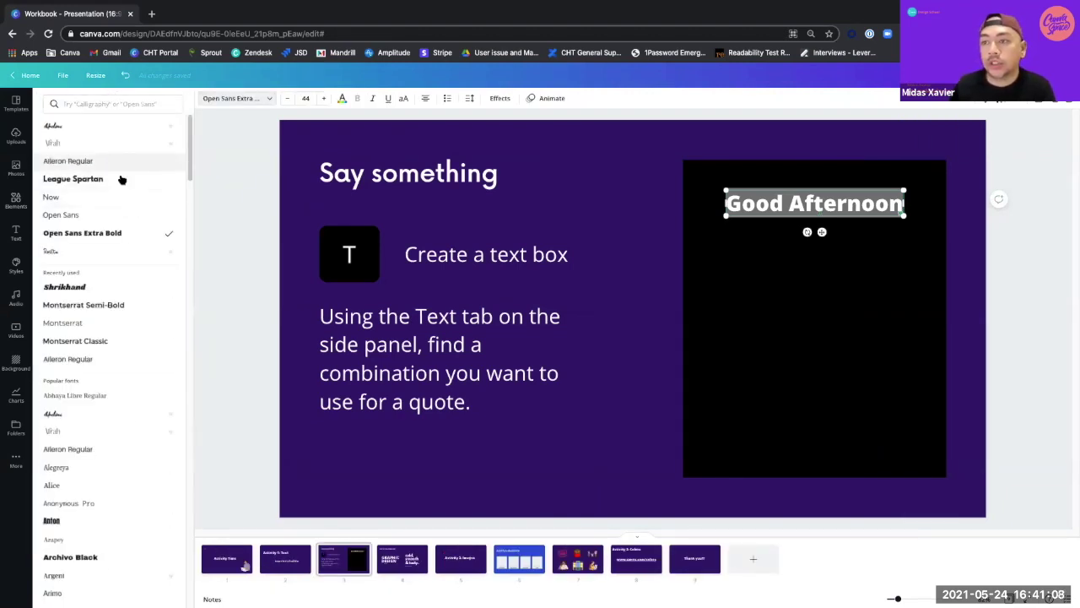
scroll(122, 284, down, 10)
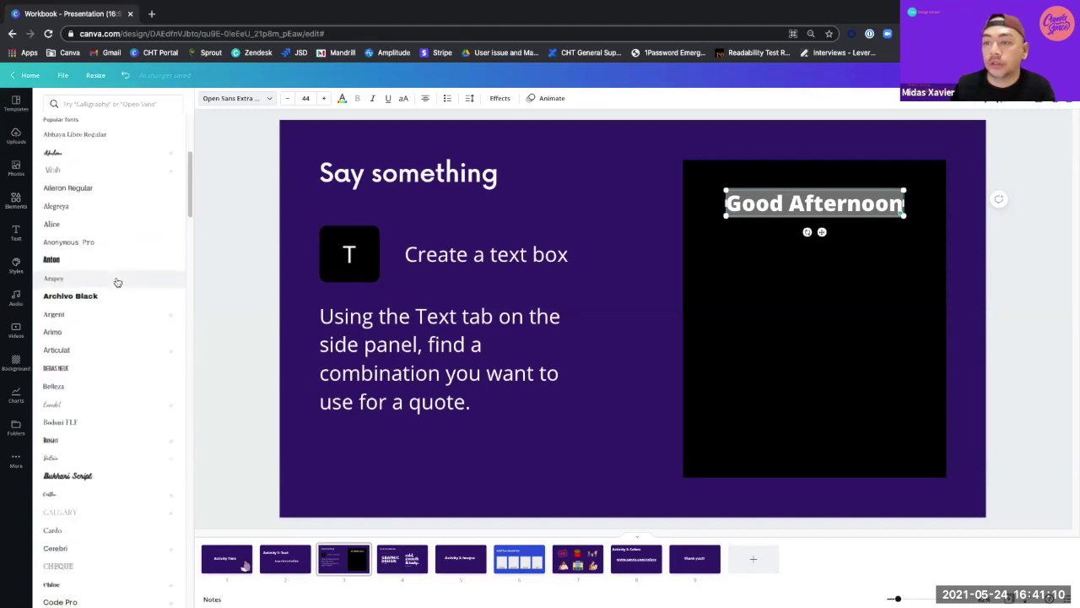
scroll(117, 281, up, 10)
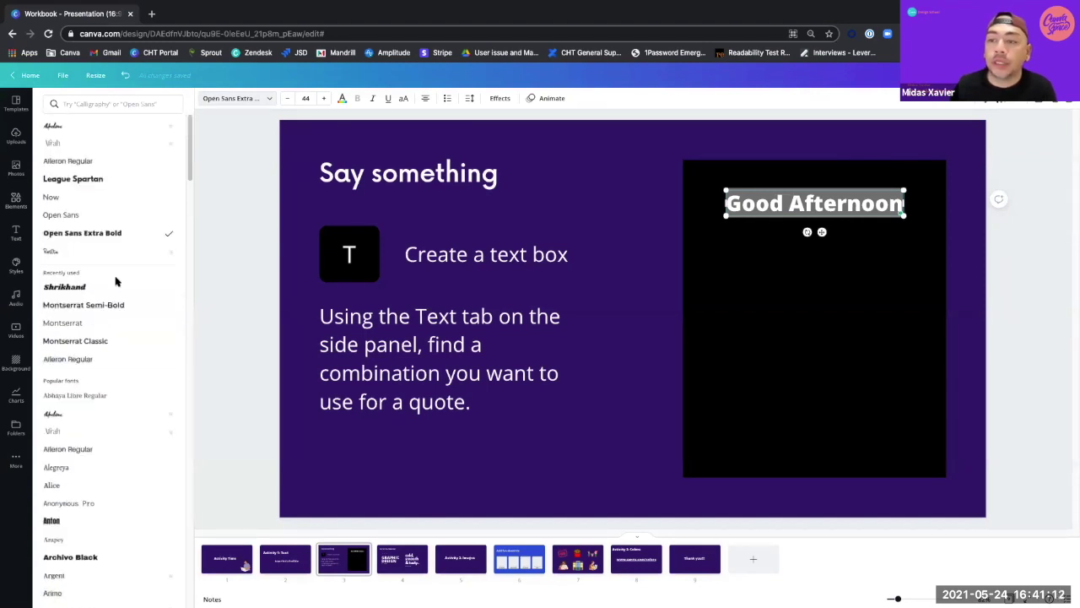
click(64, 290)
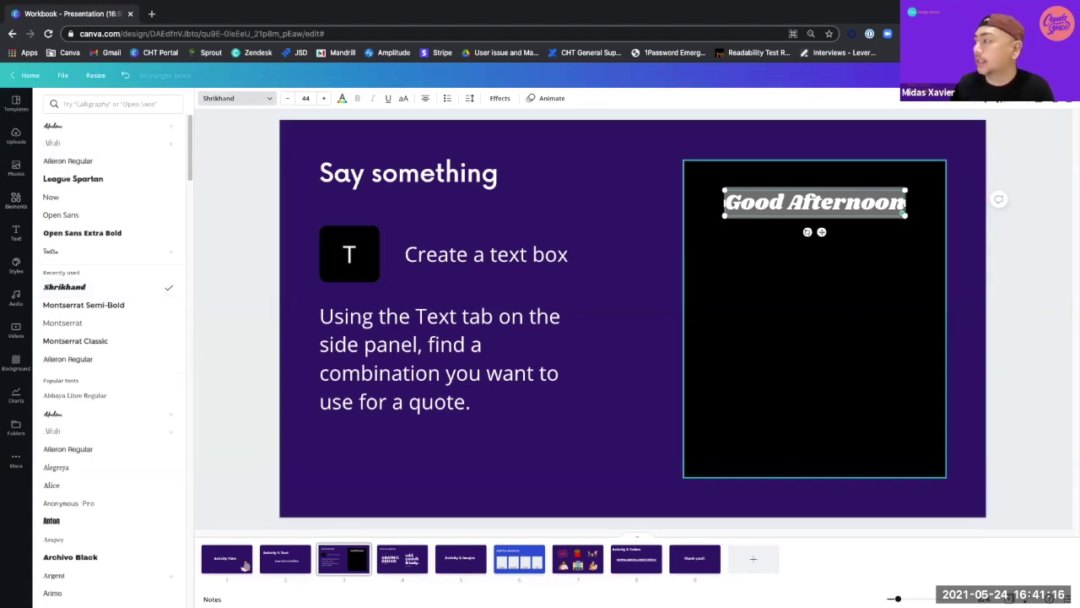
Set the font size of the "Good Afternoon" text to 50 and deselect it.
click(746, 207)
click(745, 205)
click(745, 203)
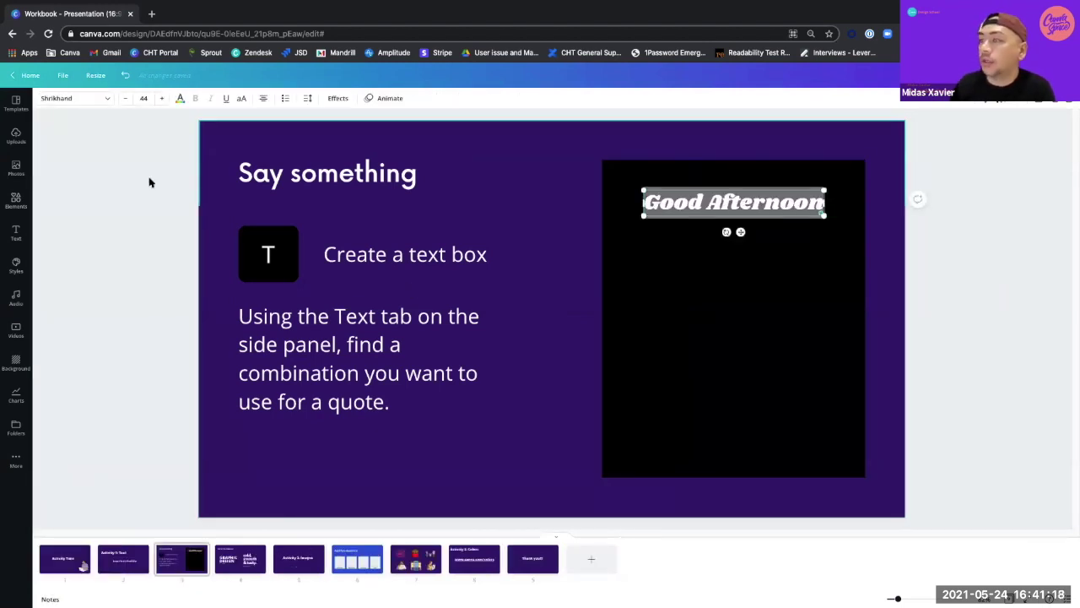
click(161, 98)
click(124, 98)
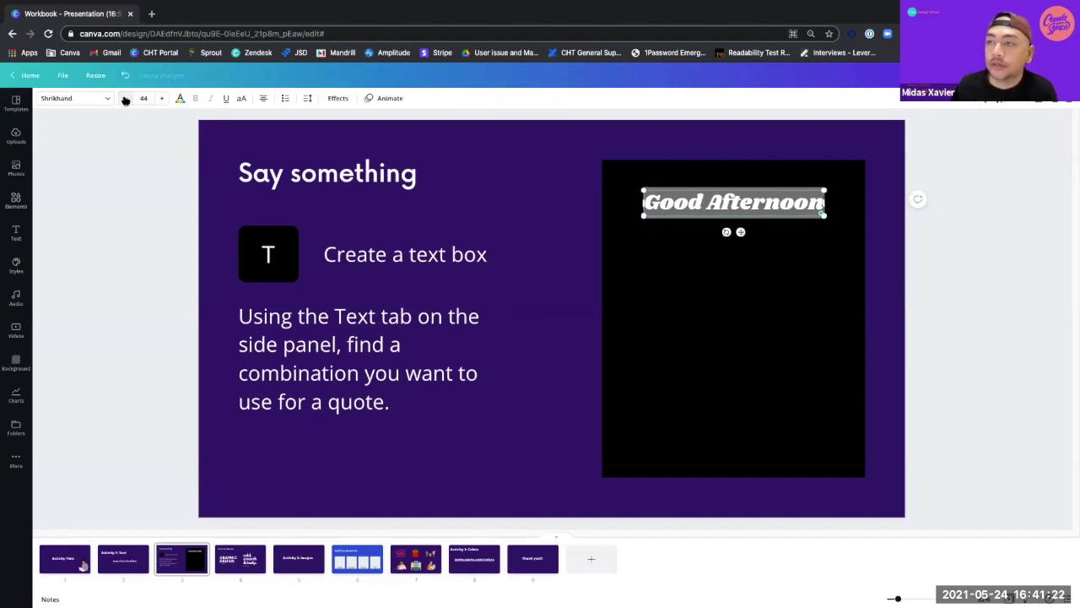
click(145, 98)
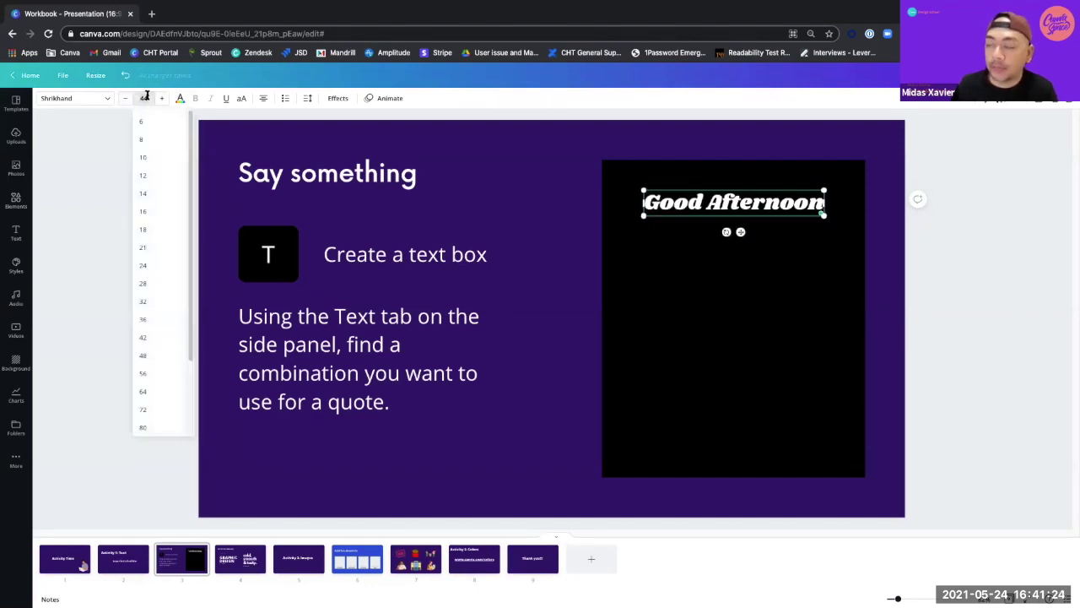
key(Return)
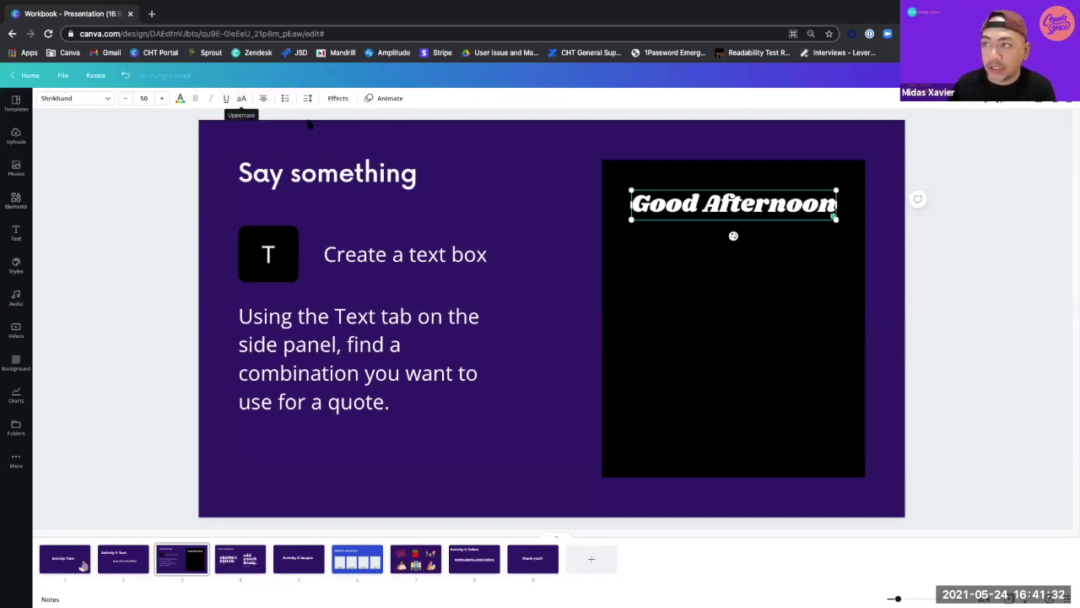
click(552, 340)
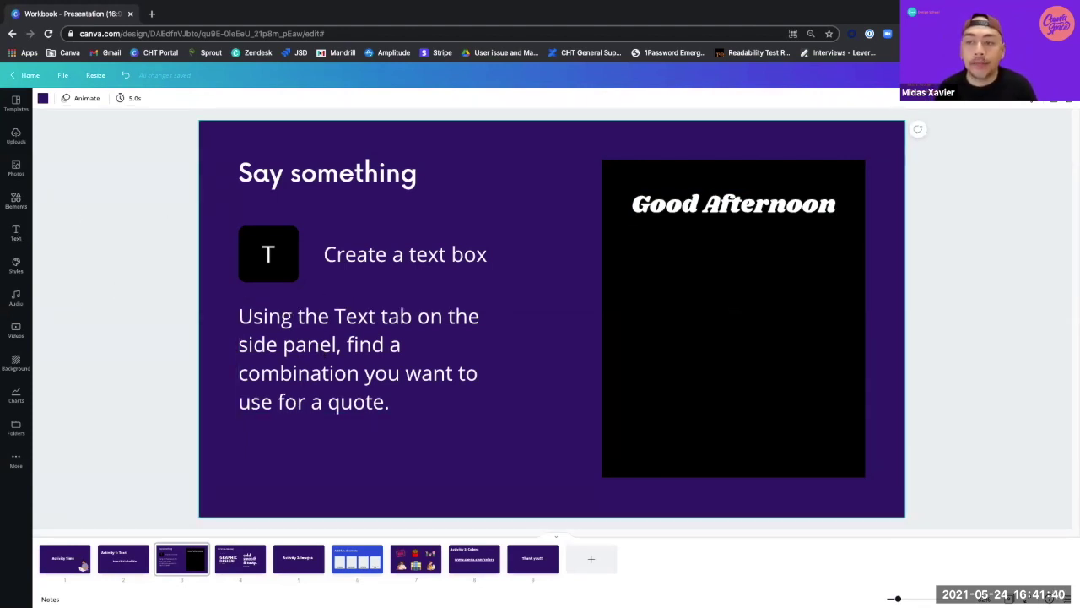
Add the "The Singles Party!" font combination to the slide and place it below "Good Afternoon" in the black rectangle.
click(16, 235)
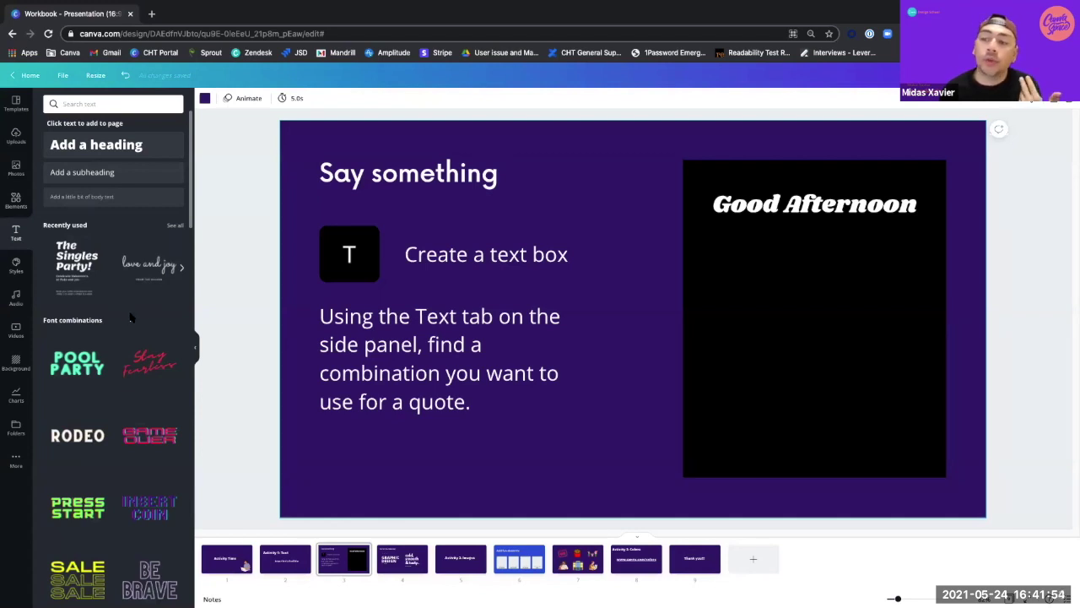
scroll(129, 317, down, 1)
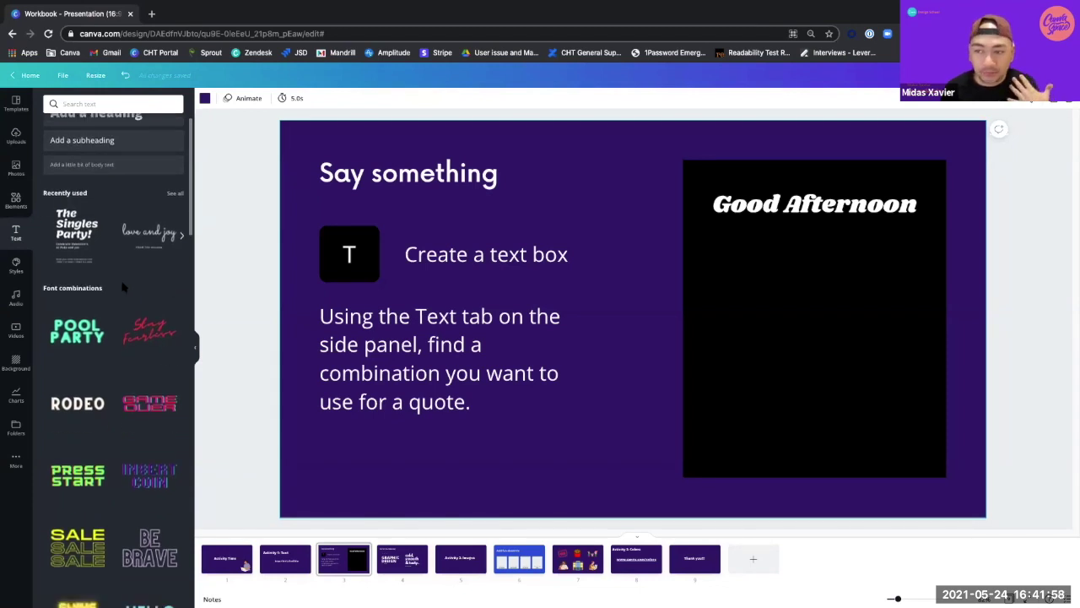
scroll(122, 288, down, 5)
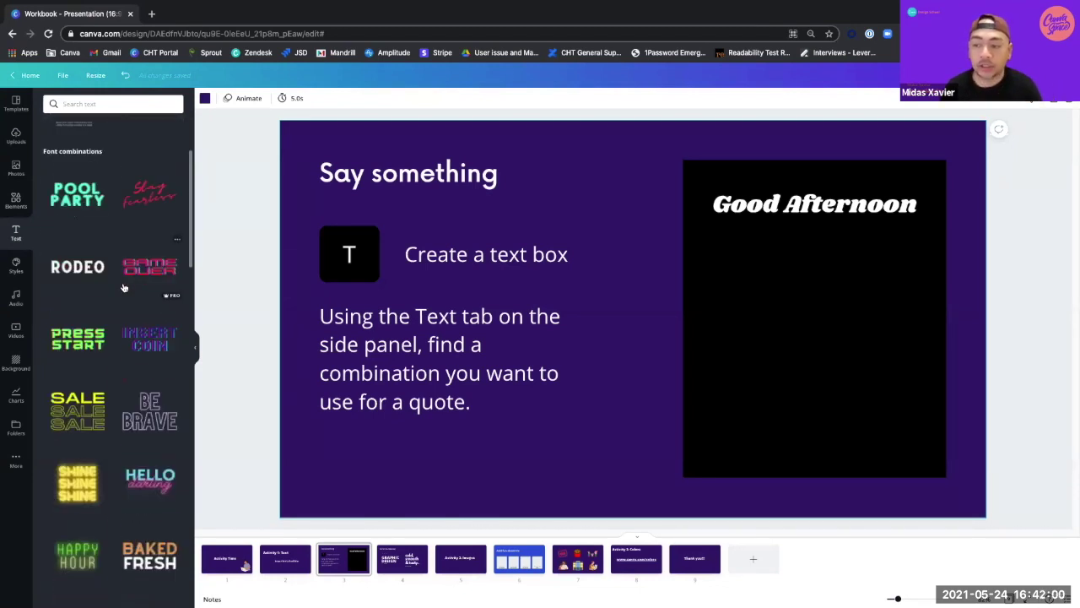
scroll(122, 288, down, 6)
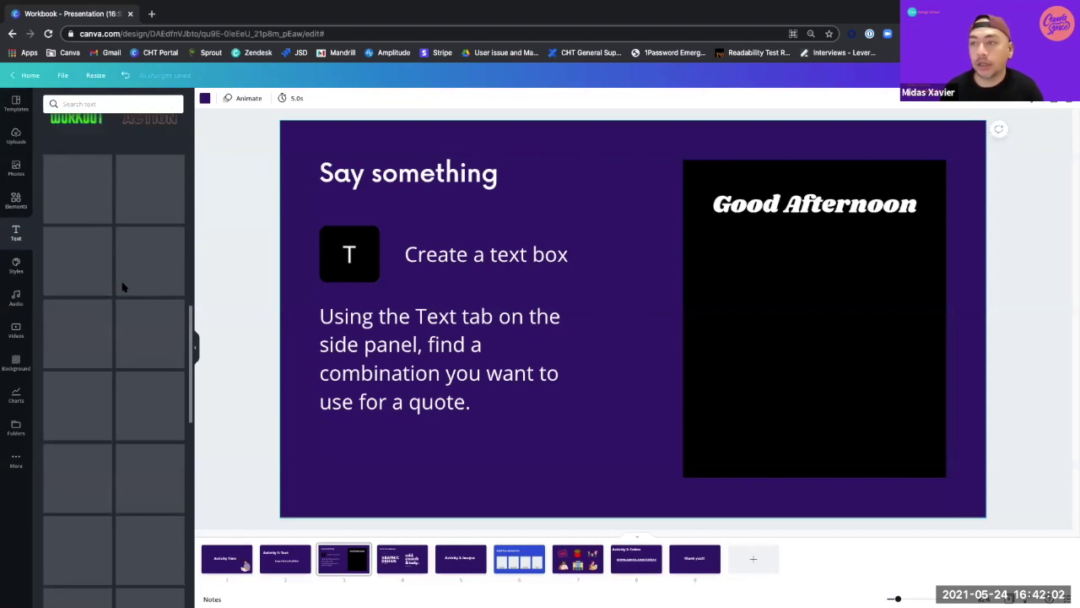
scroll(122, 288, down, 5)
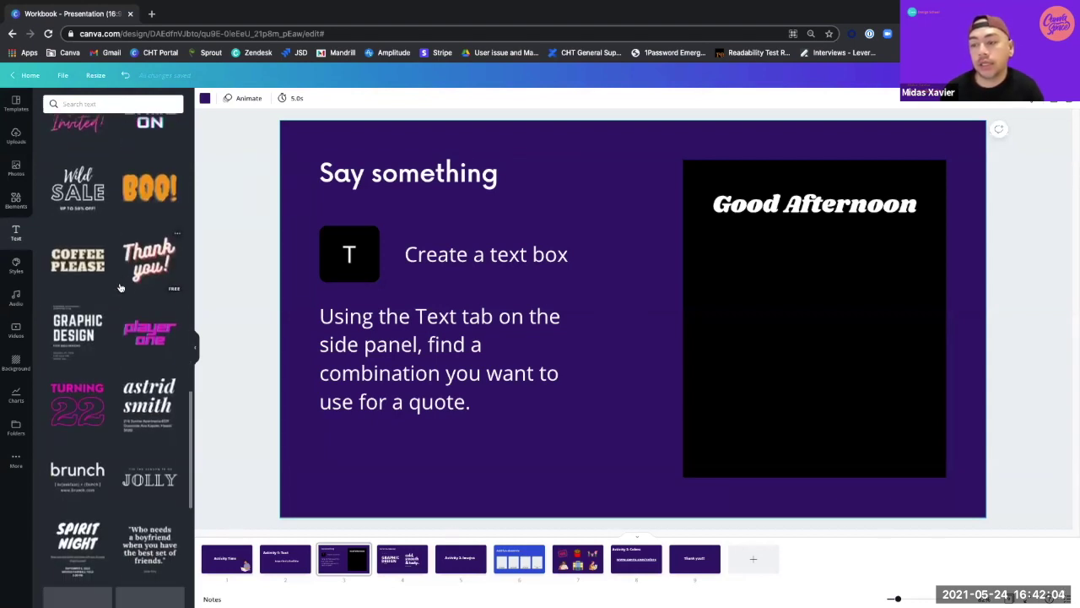
scroll(118, 338, down, 1)
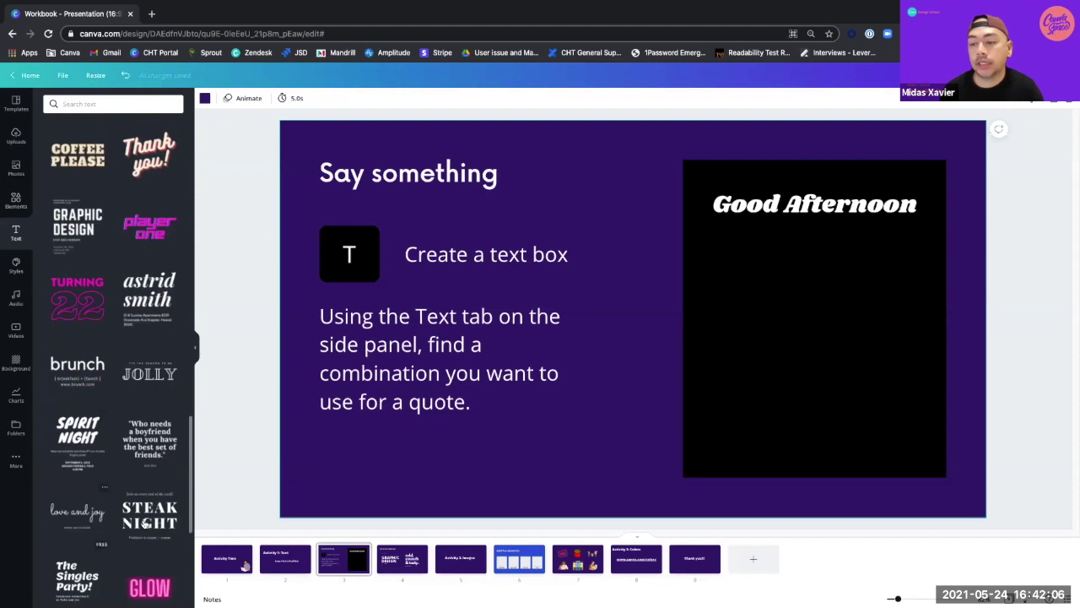
scroll(107, 574, down, 1)
click(78, 555)
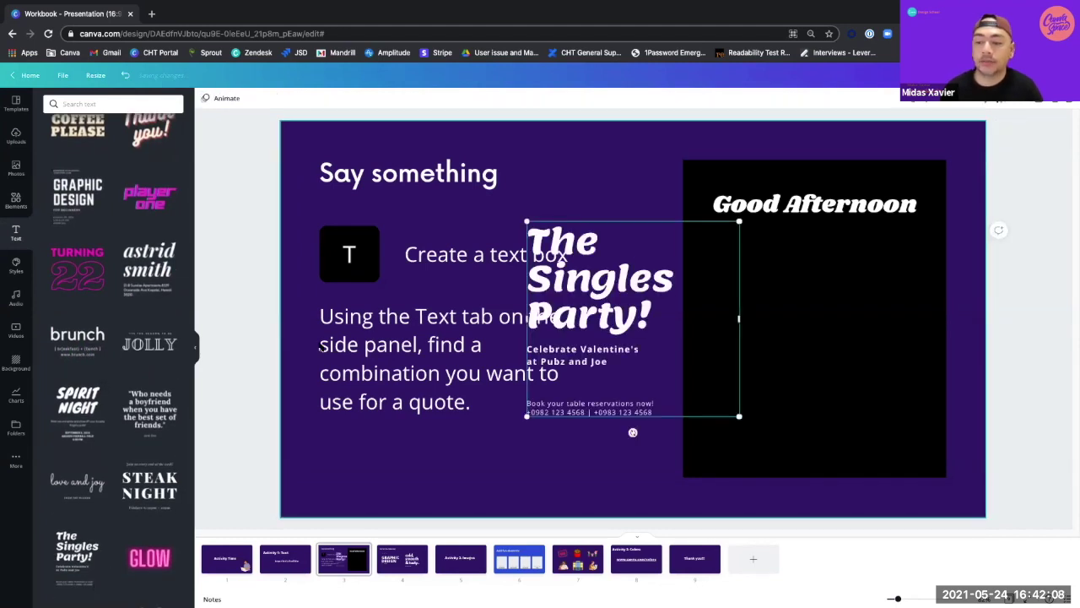
drag(639, 272, 827, 289)
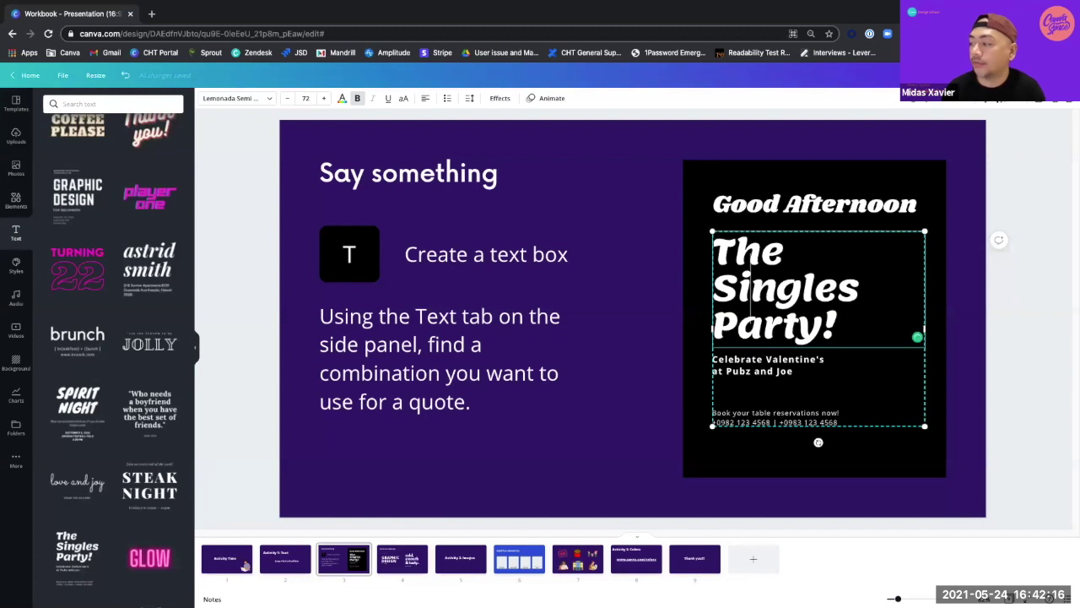
click(715, 342)
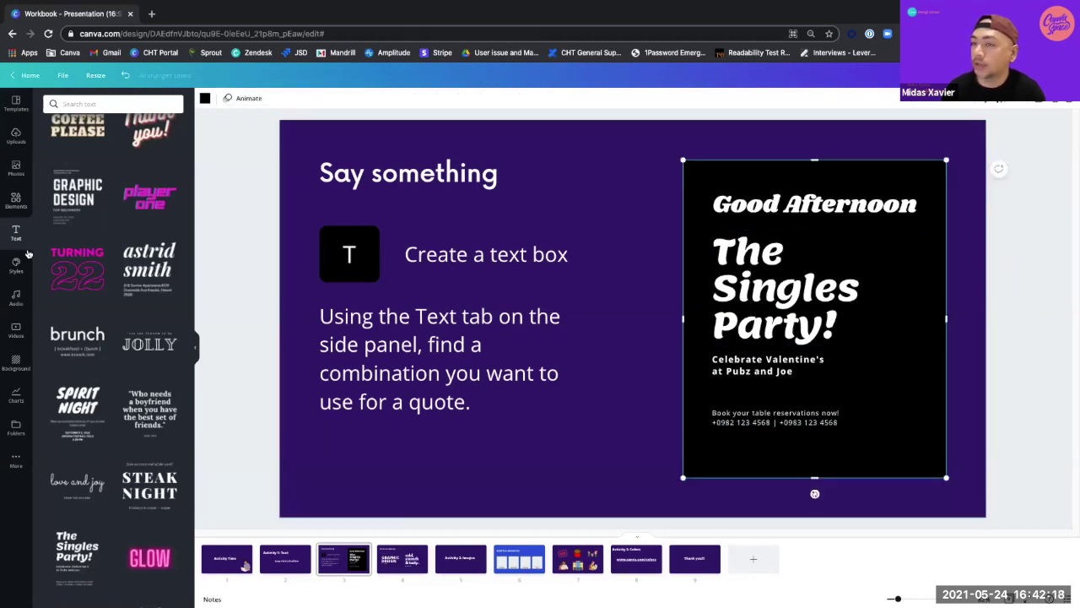
scroll(135, 270, up, 5)
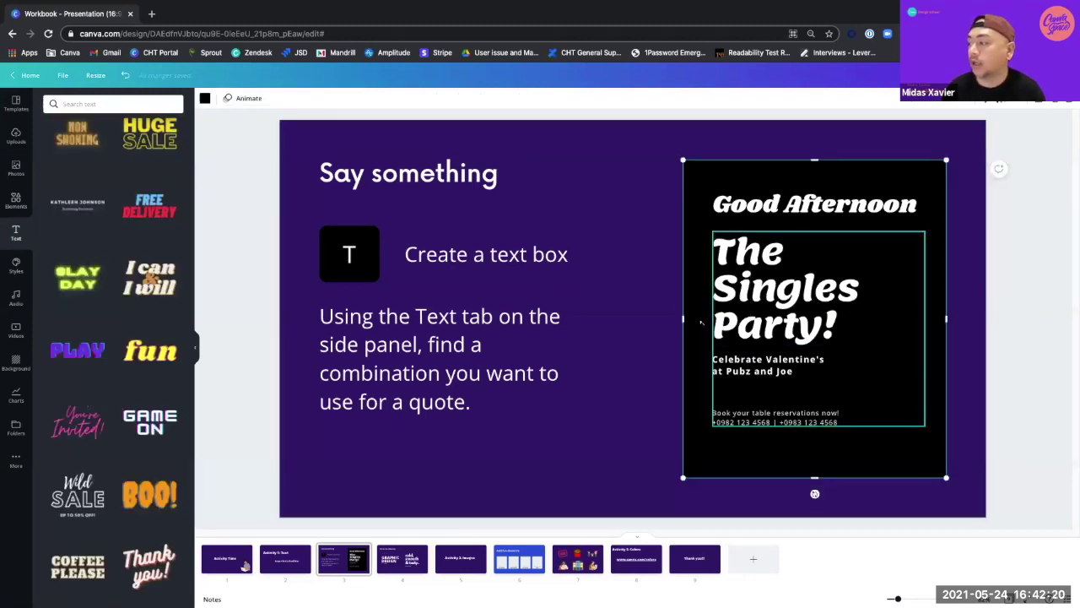
click(797, 289)
double_click(798, 288)
click(797, 289)
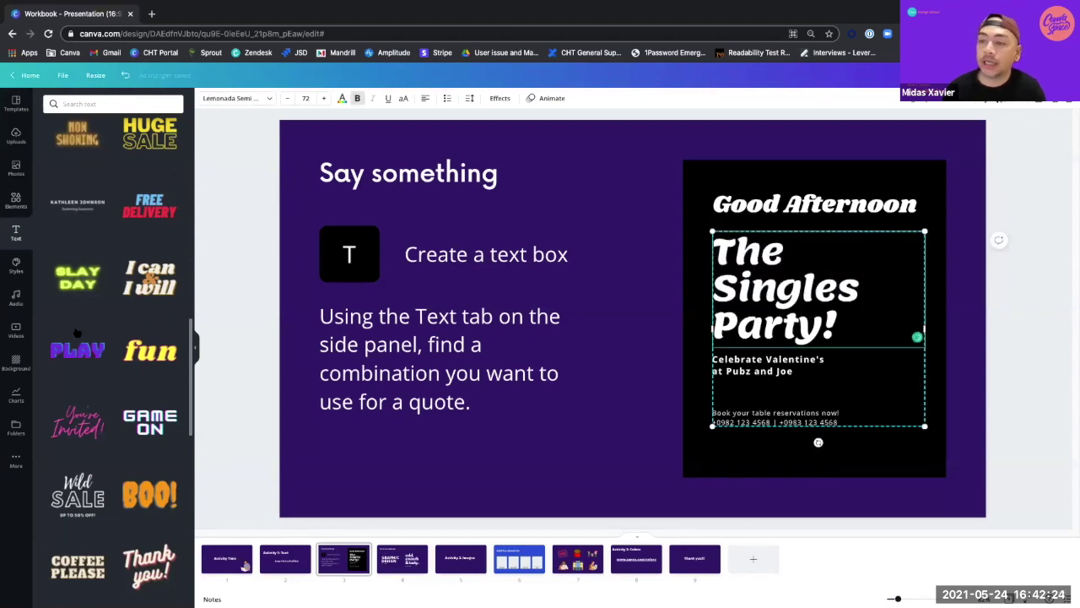
drag(860, 288, 753, 282)
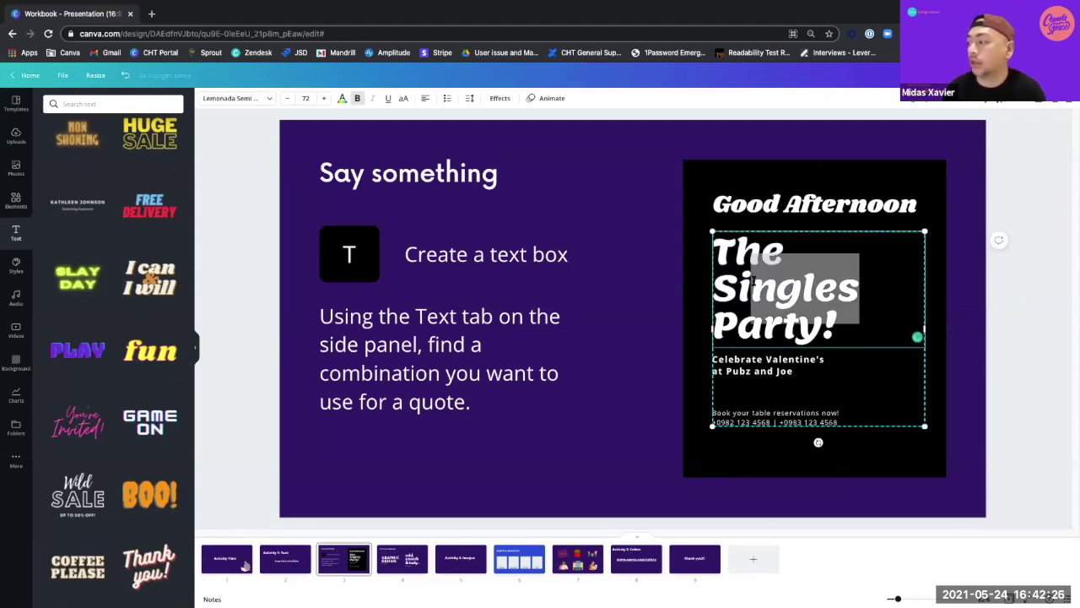
drag(855, 320, 719, 237)
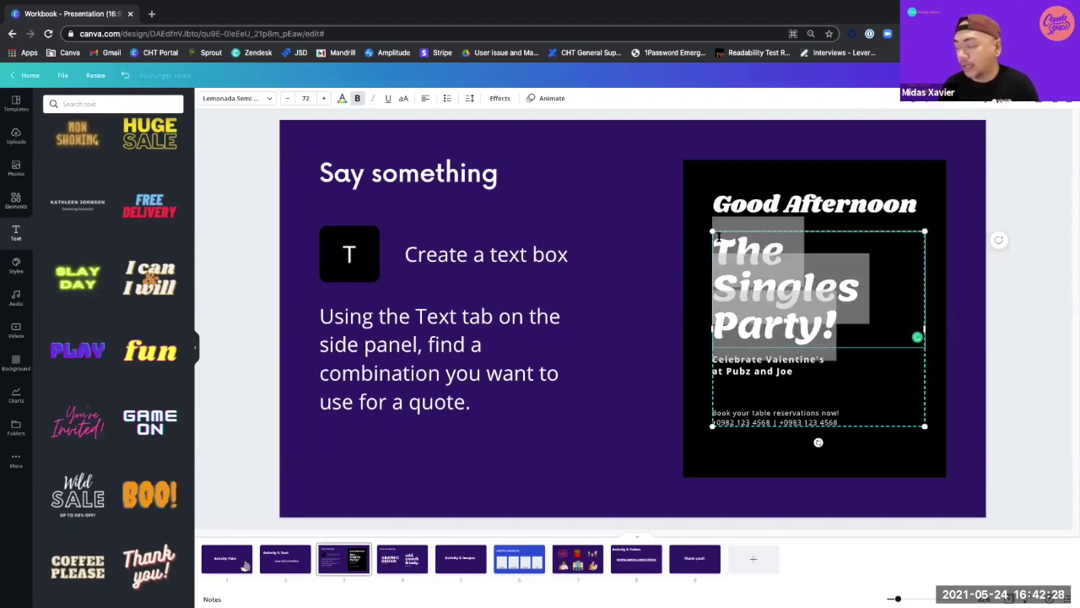
click(686, 378)
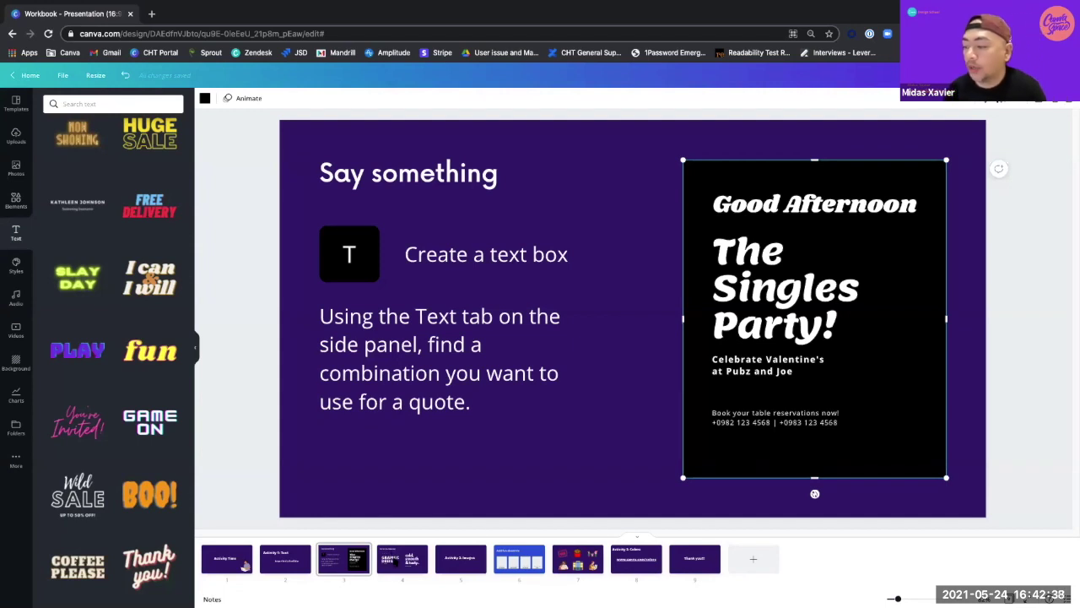
Go to page 4 and examine the fonts used by each text line in the "Graphic Design" text group.
click(394, 563)
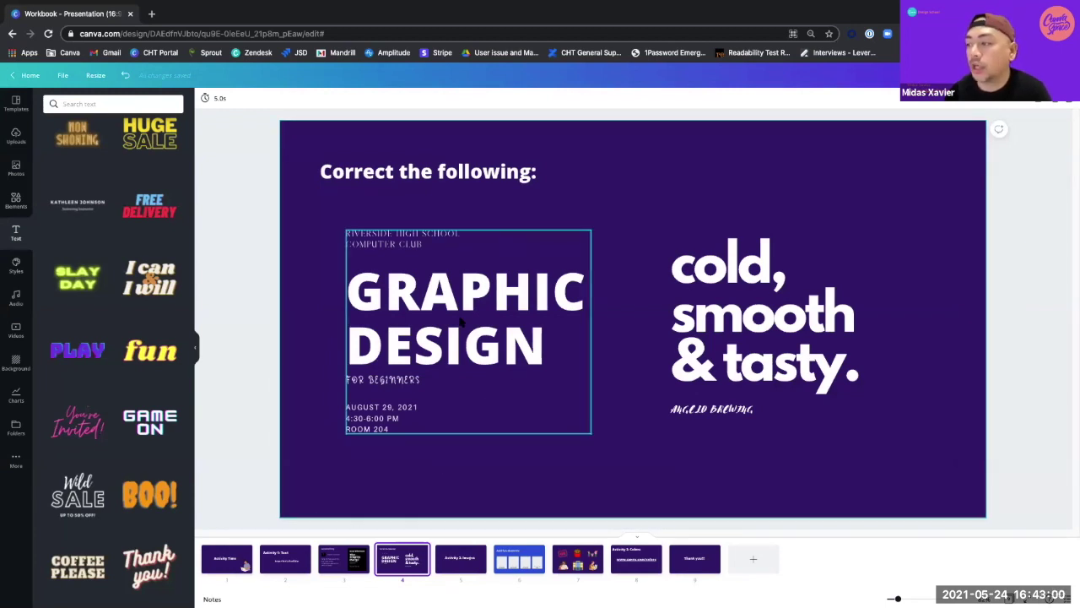
click(386, 243)
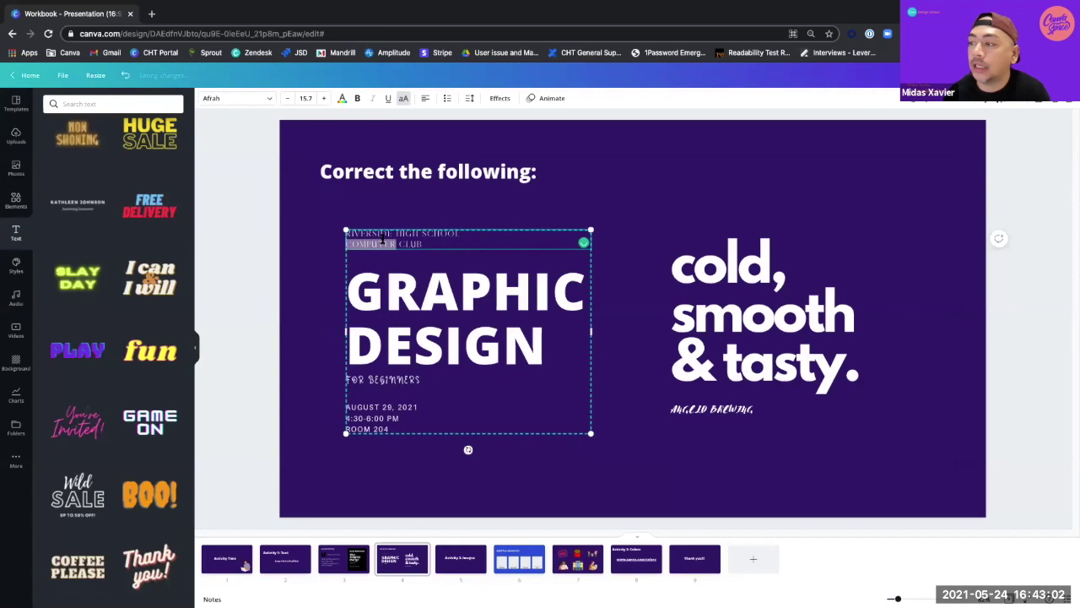
click(412, 301)
click(408, 404)
click(393, 385)
click(389, 385)
double_click(360, 408)
triple_click(382, 382)
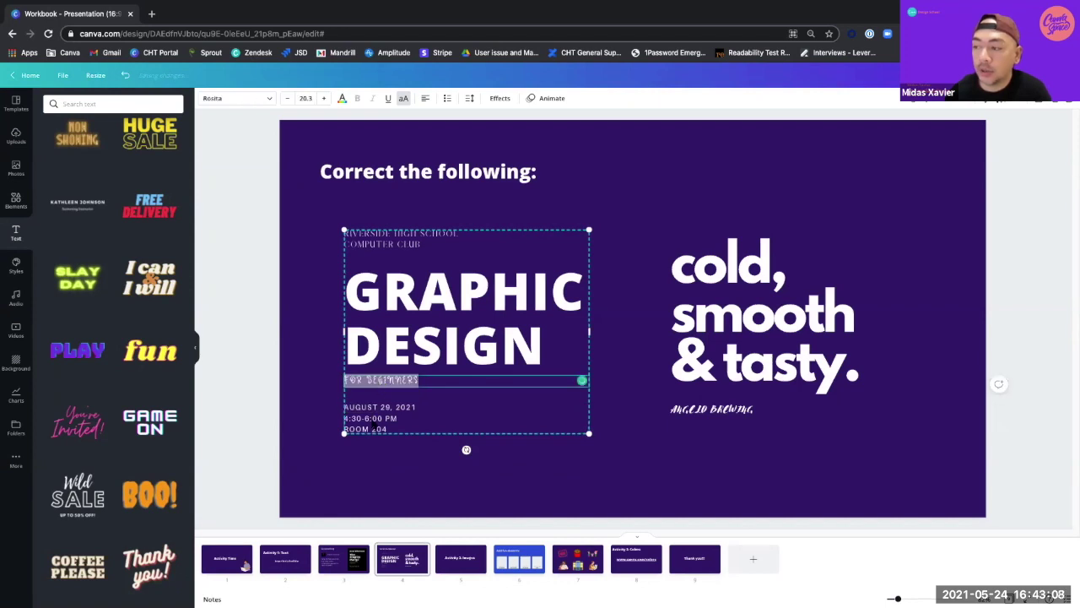
triple_click(369, 409)
click(442, 328)
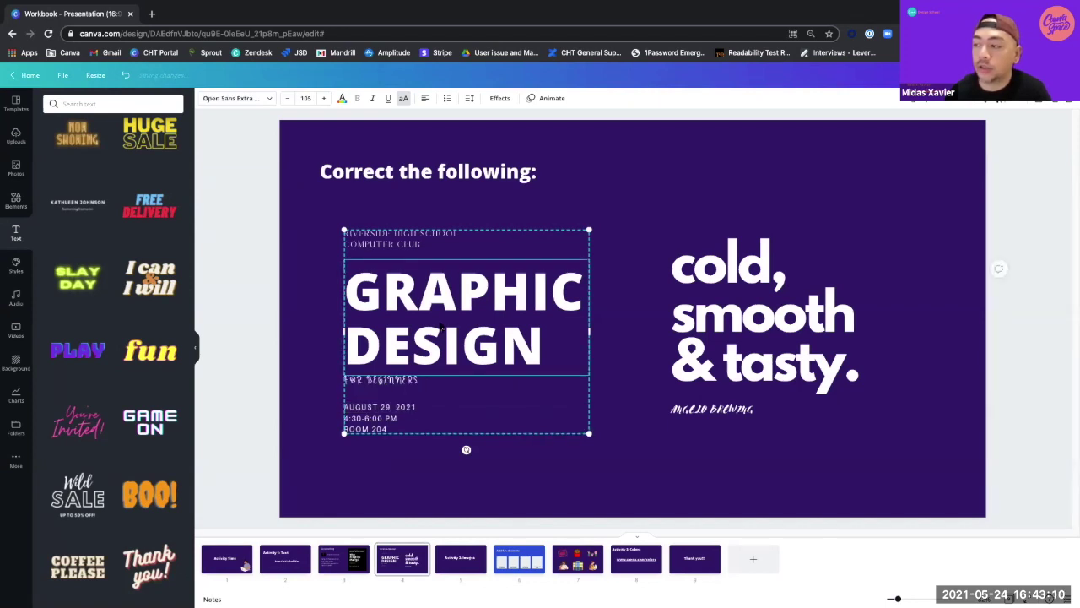
click(553, 485)
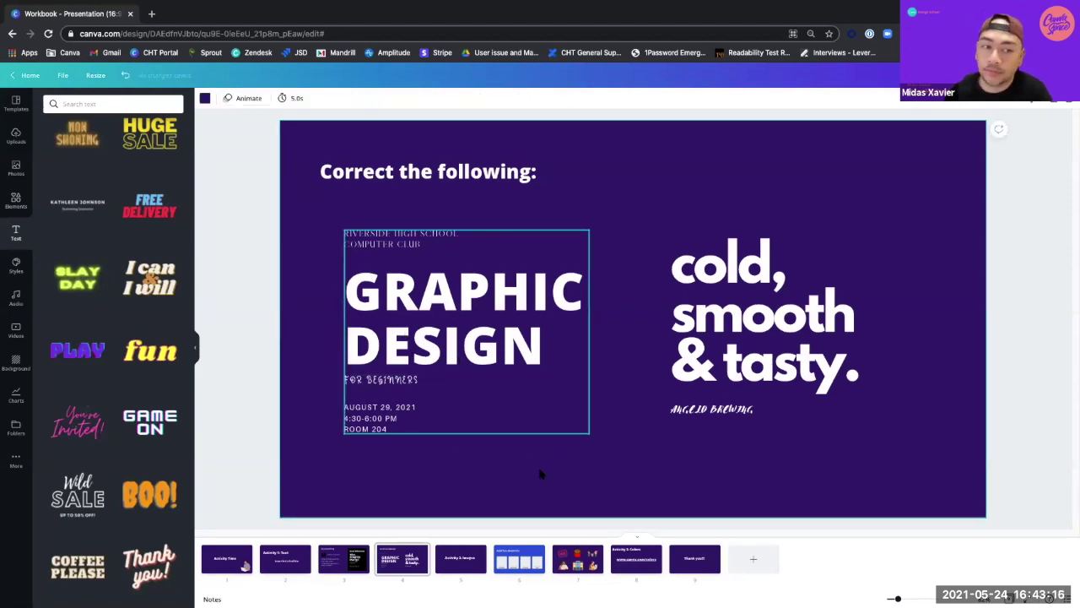
Check which font the "GRAPHIC DESIGN" heading uses.
click(487, 428)
double_click(582, 364)
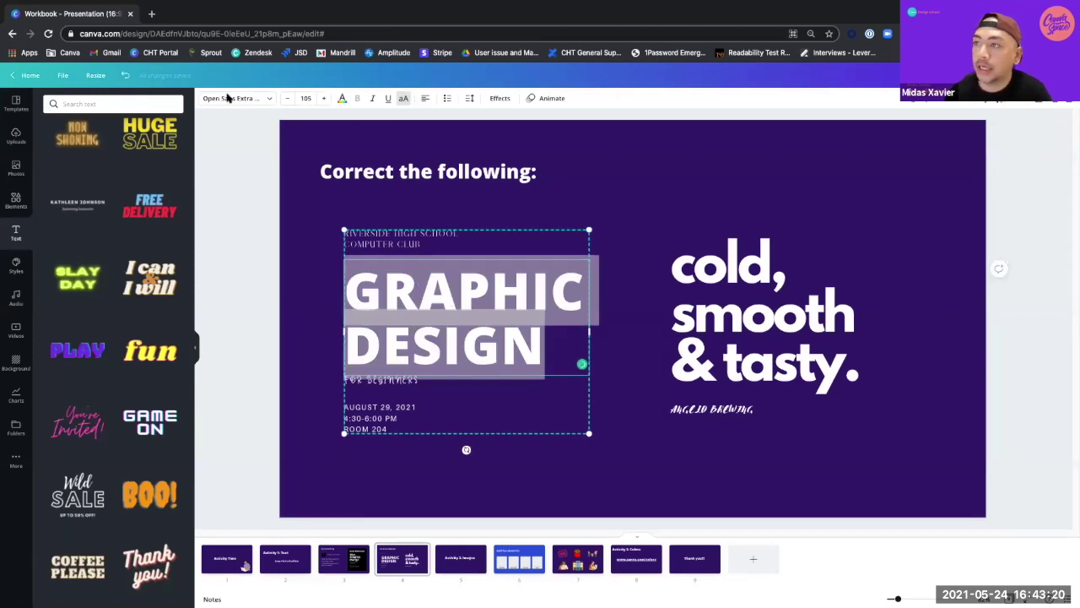
click(267, 100)
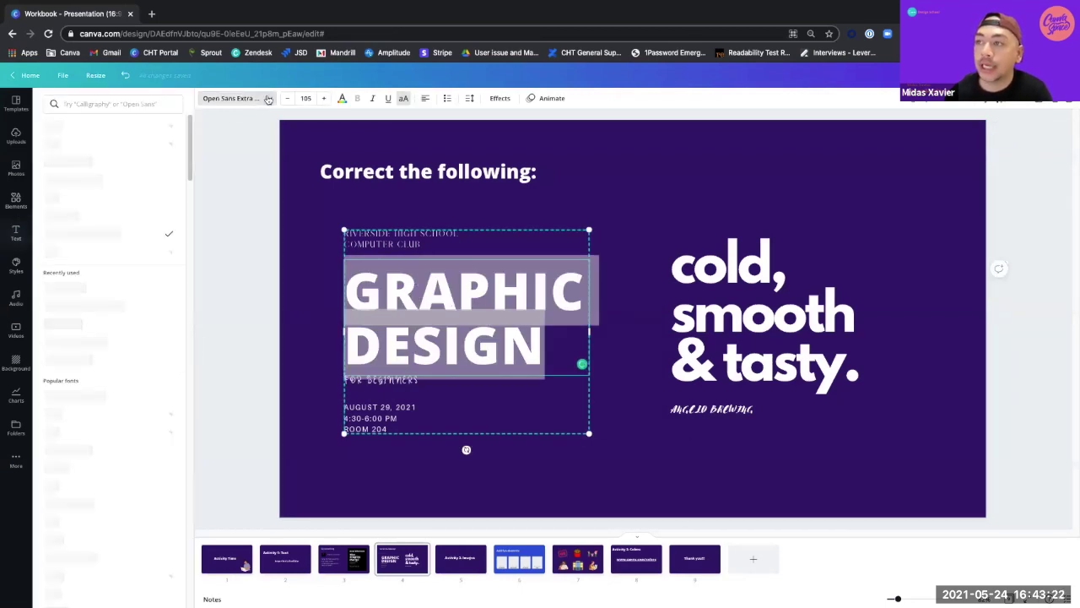
click(265, 98)
click(640, 211)
Change the font of the "Riverside High School Computer Club" text to Open Sans.
click(367, 252)
click(430, 243)
click(429, 243)
drag(422, 244, 333, 233)
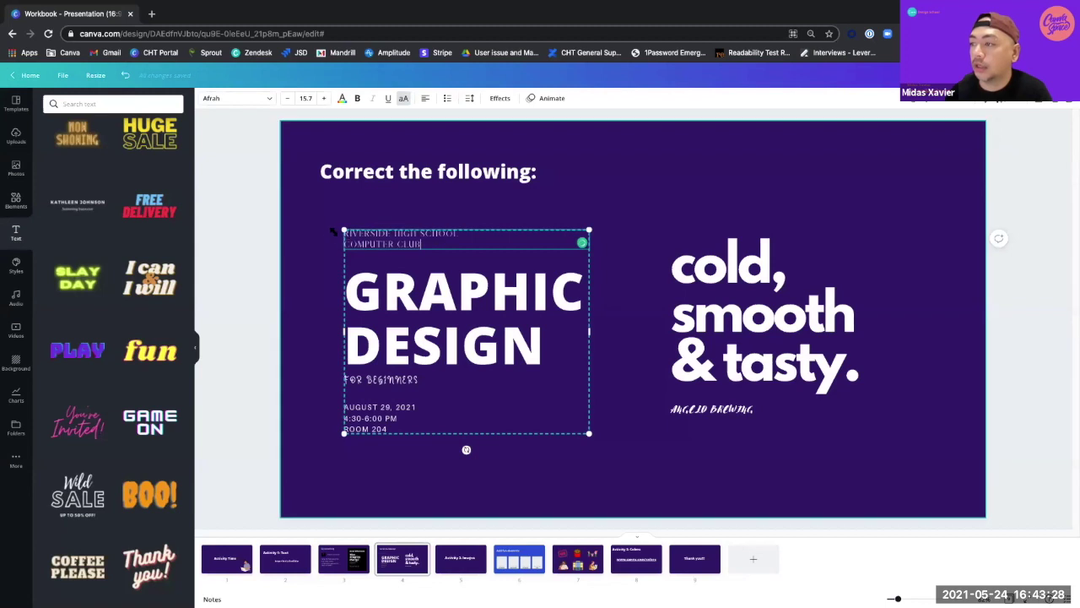
click(258, 98)
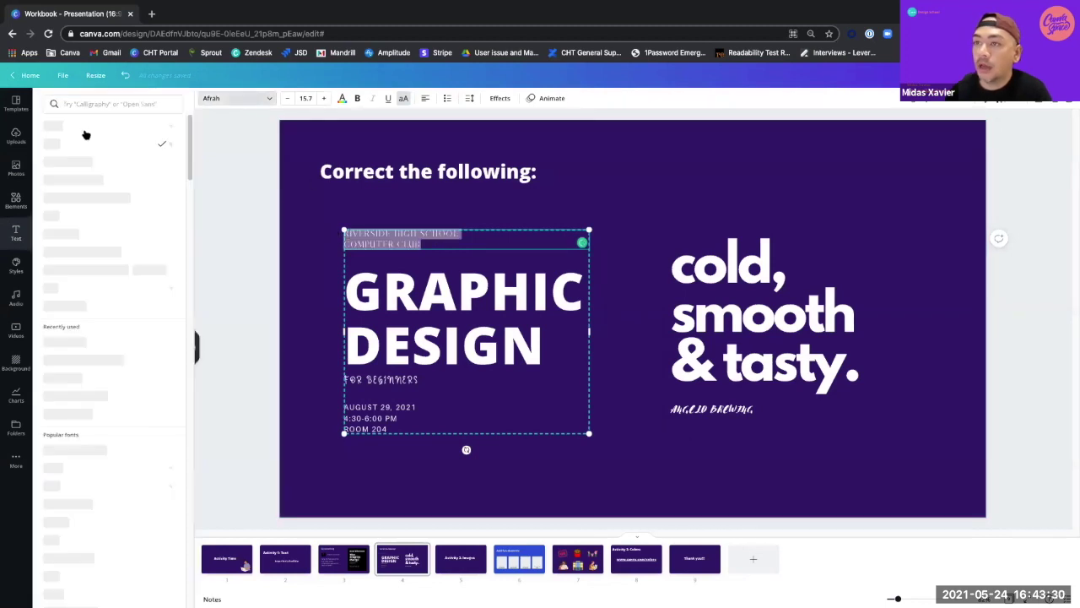
click(89, 104)
text(op)
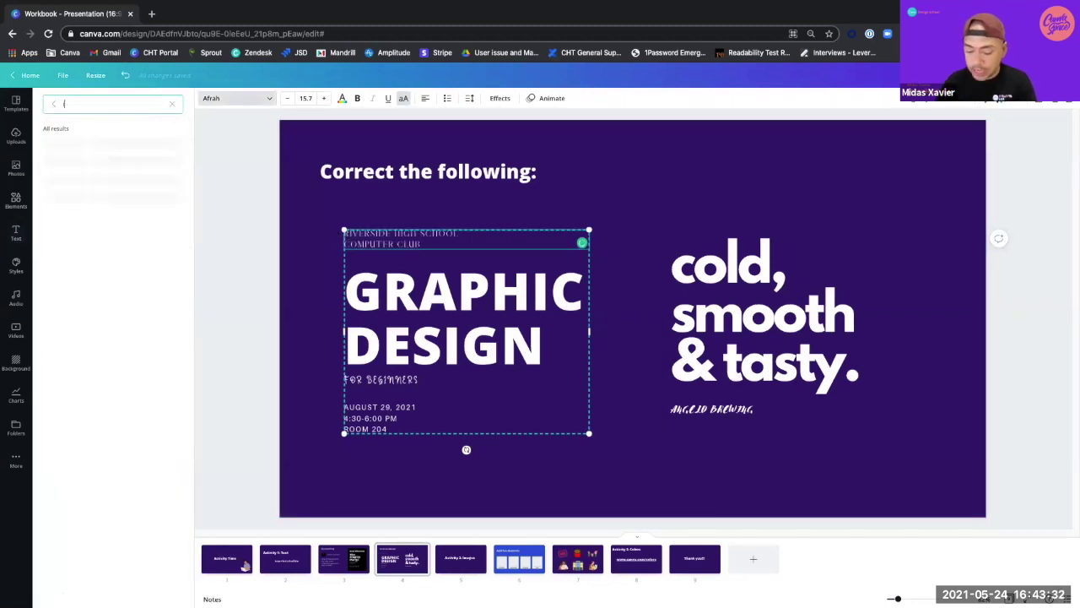
text(ens sans)
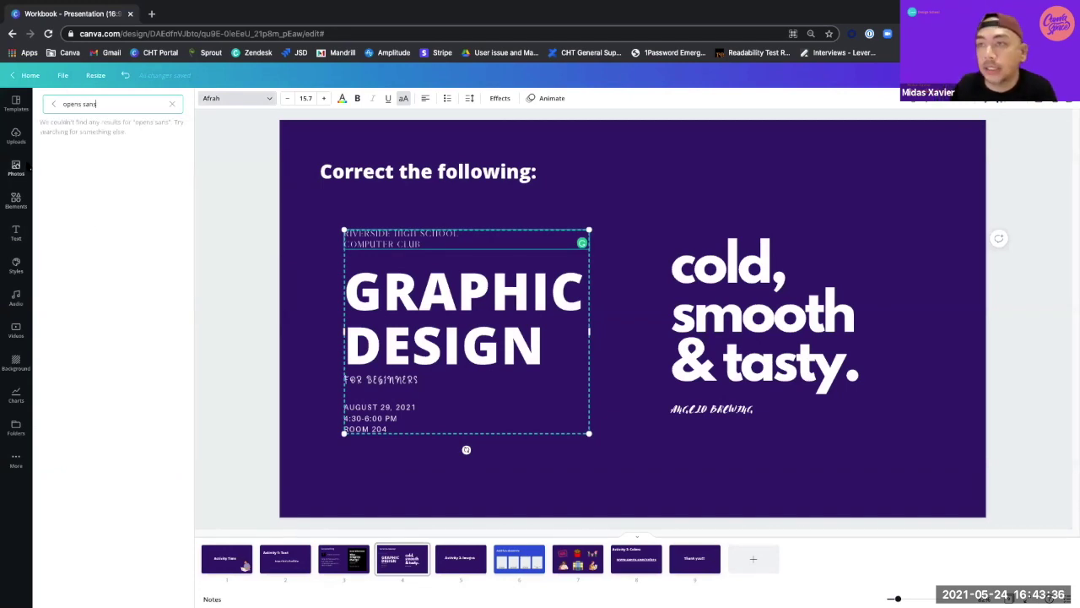
click(53, 104)
click(93, 104)
text(open)
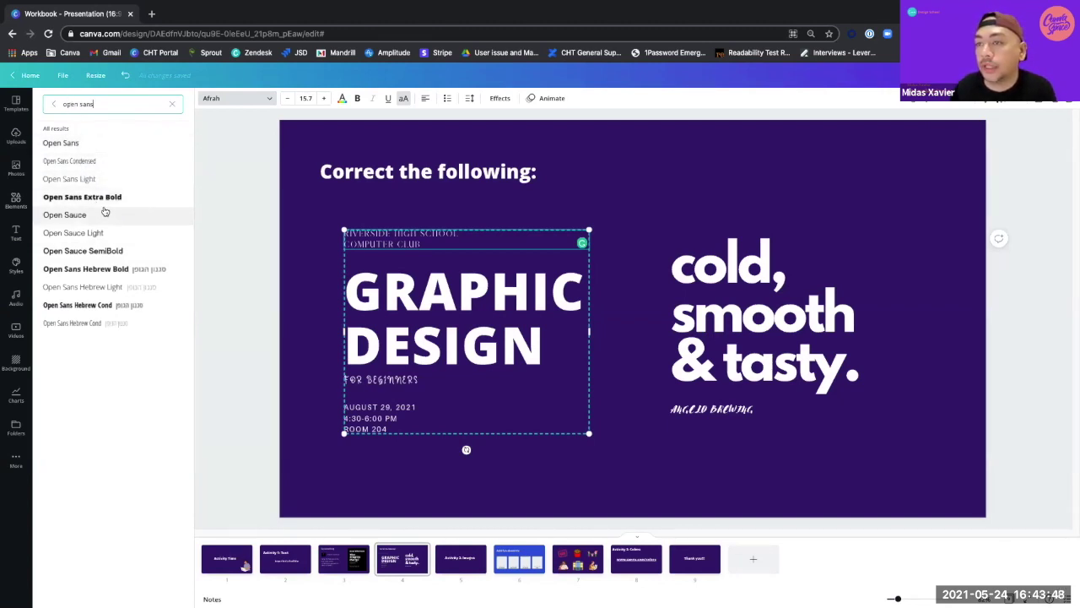
click(62, 143)
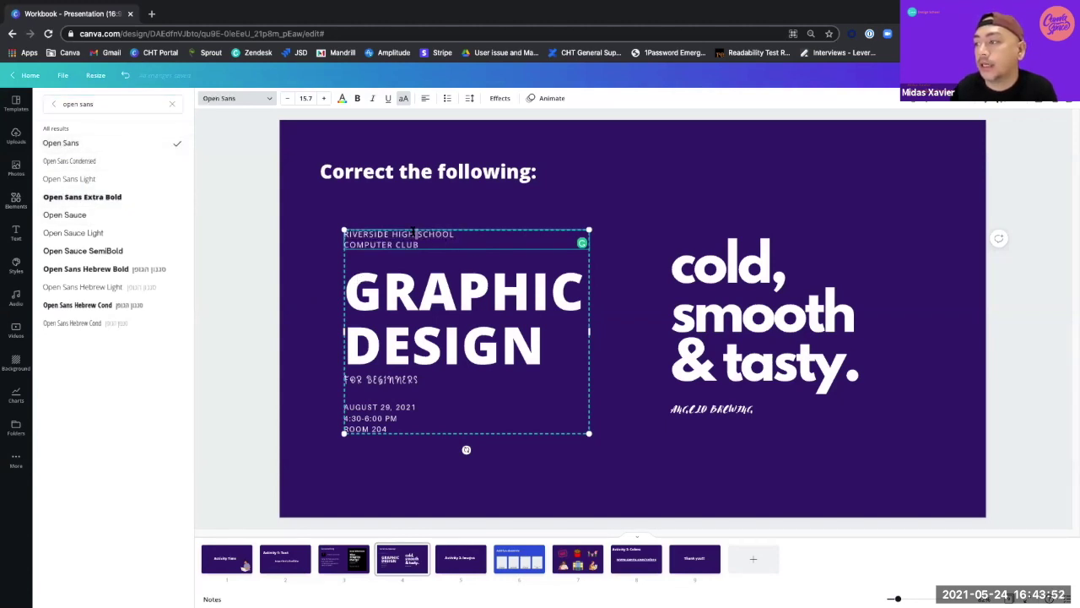
Change the font of the "For Beginners" line to Open Sans Light.
click(376, 382)
double_click(371, 380)
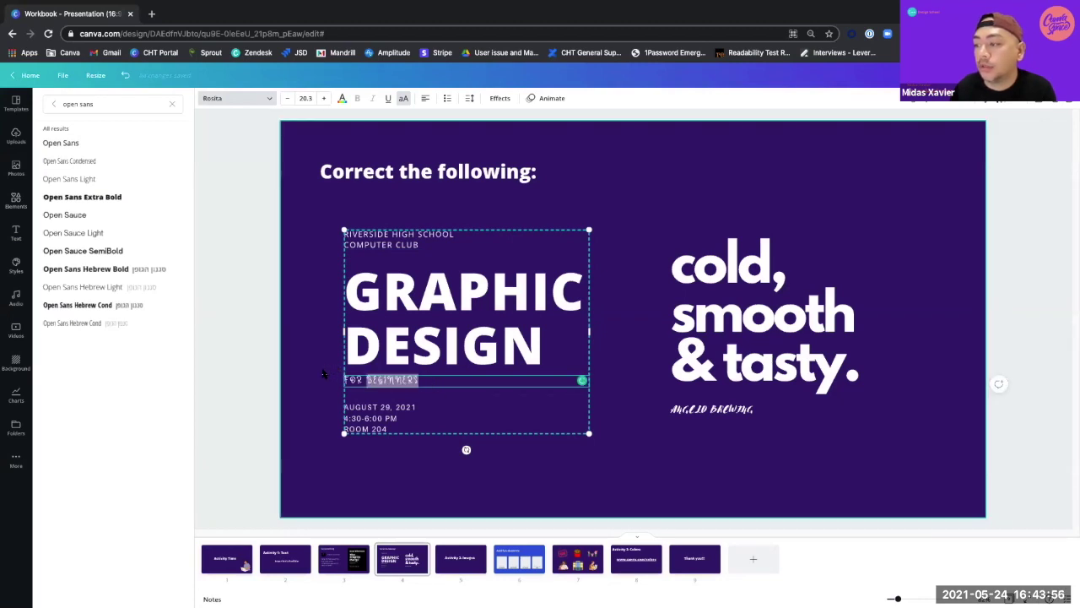
triple_click(350, 380)
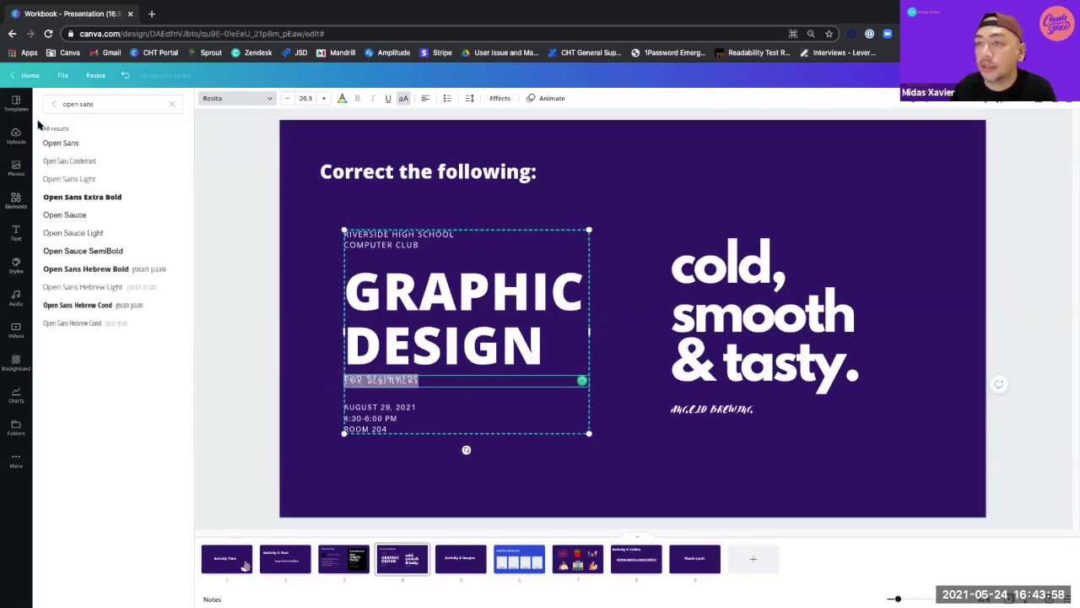
click(78, 178)
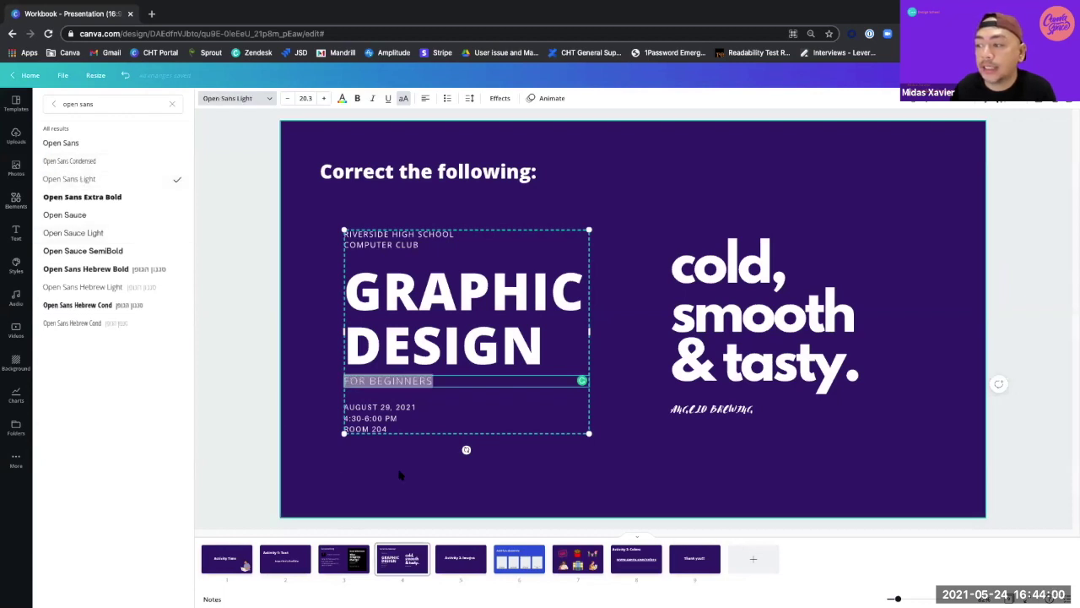
Change the font of the date, time and room lines to Open Sans and deselect the text.
triple_click(381, 410)
click(400, 429)
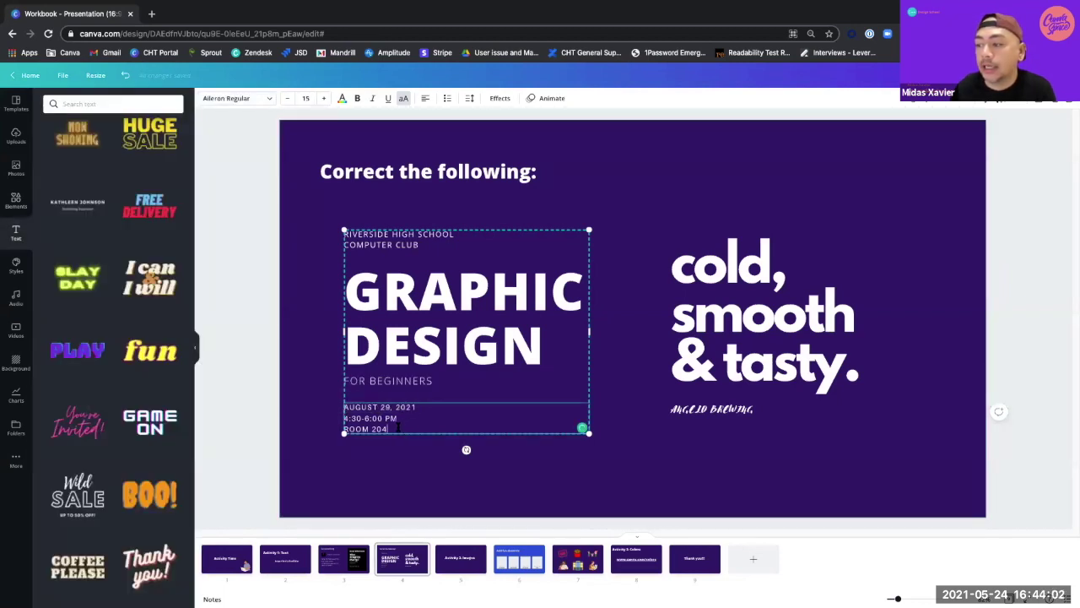
shift+click(344, 407)
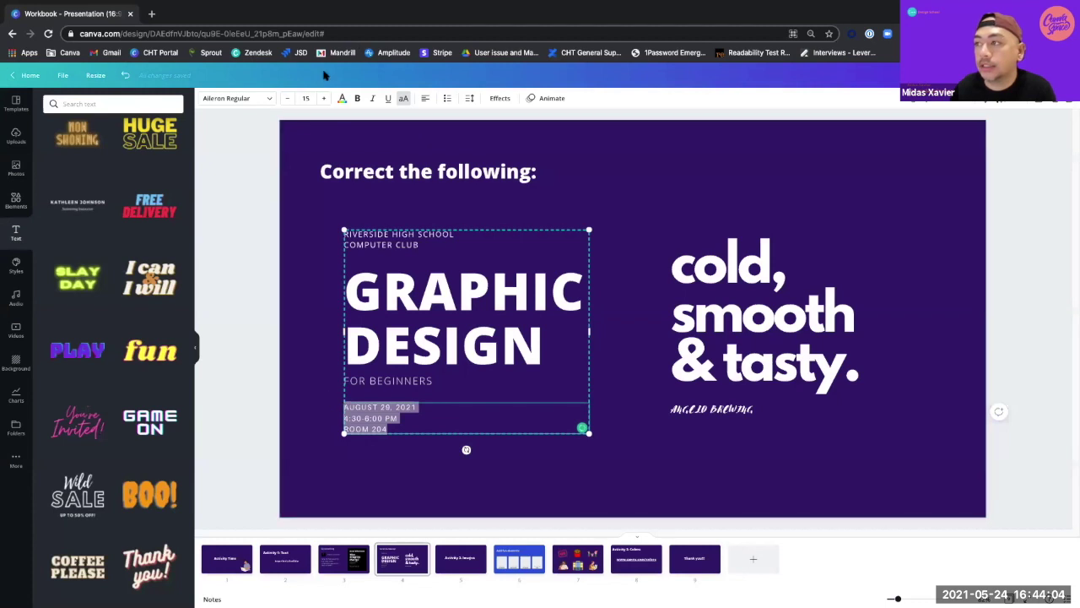
click(253, 99)
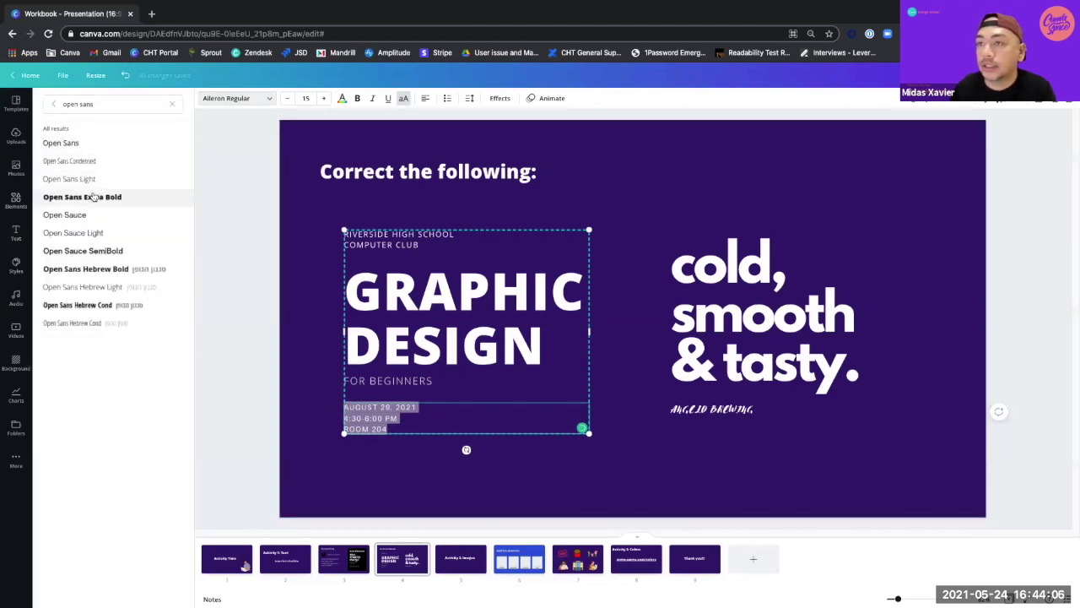
click(82, 145)
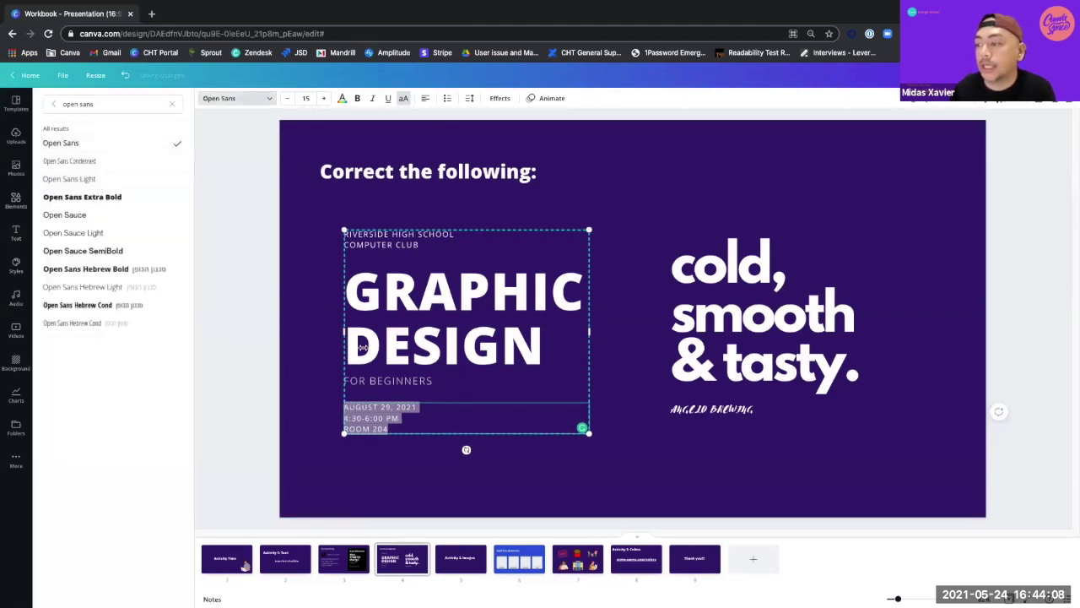
click(441, 479)
click(439, 469)
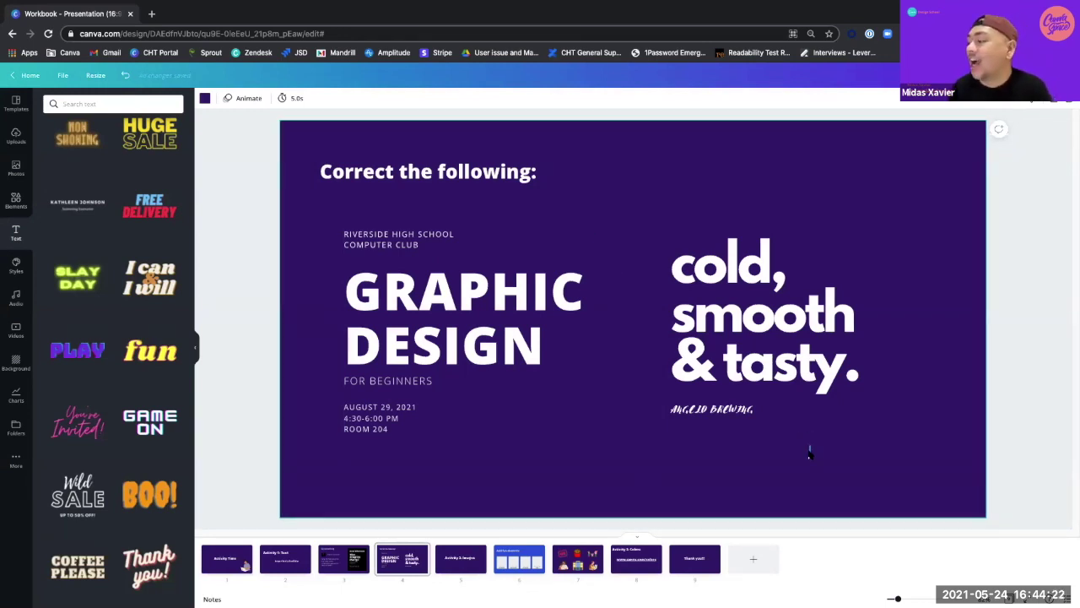
Examine the fonts used by the "cold, smooth & tasty." heading and the "Angelo Brewing" line below it.
click(758, 344)
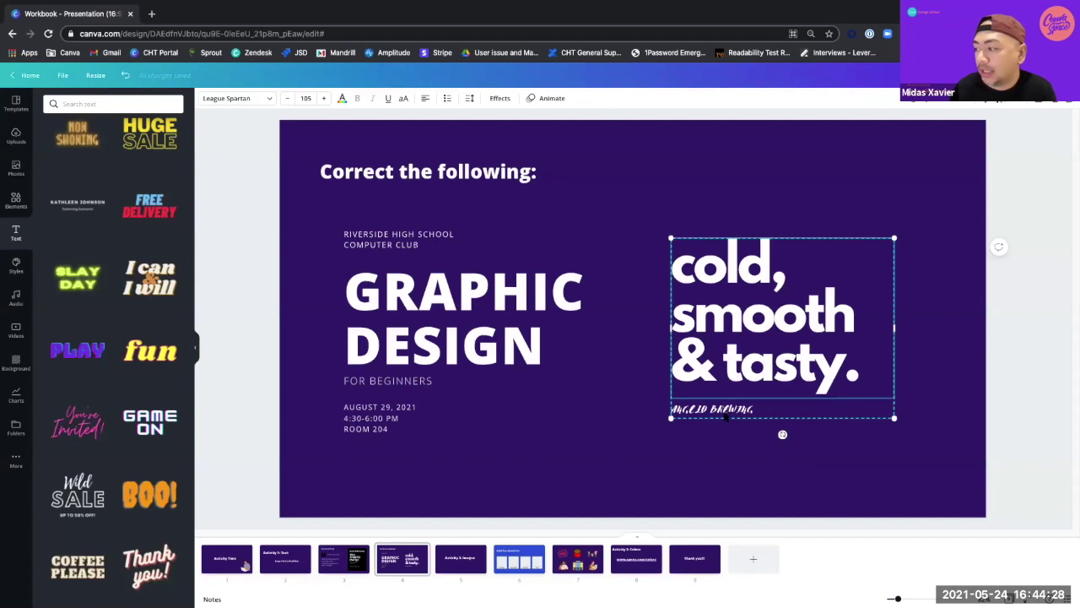
triple_click(713, 410)
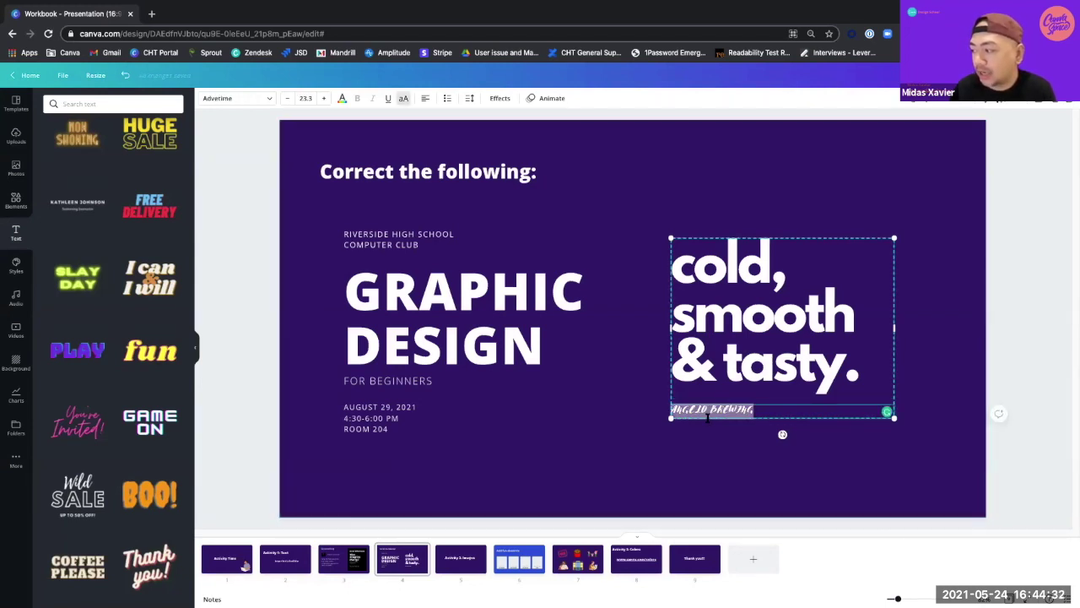
key(Escape)
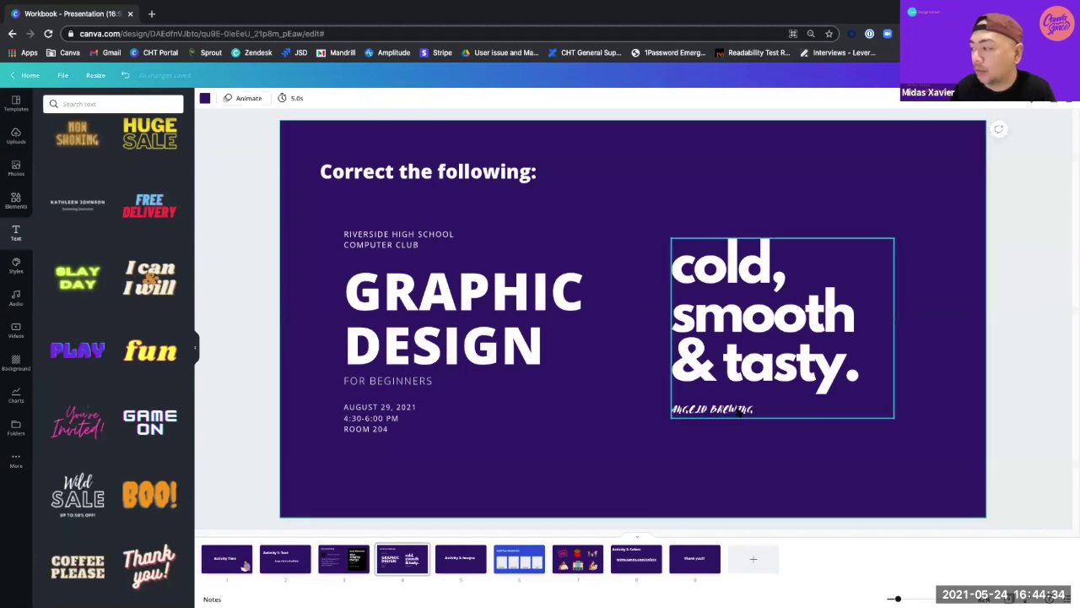
double_click(733, 410)
double_click(733, 410)
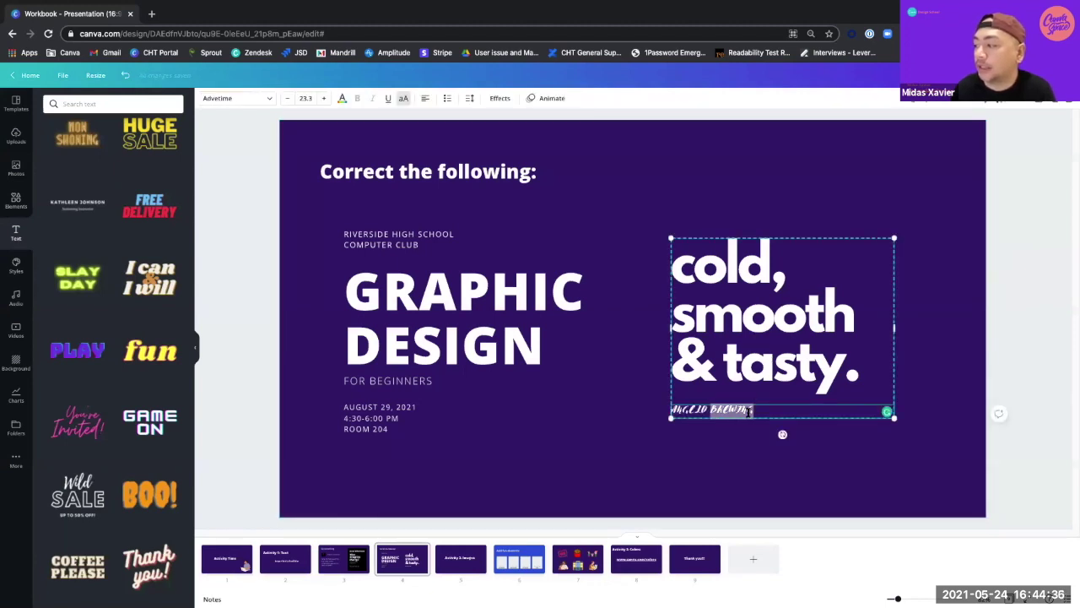
double_click(813, 305)
click(814, 305)
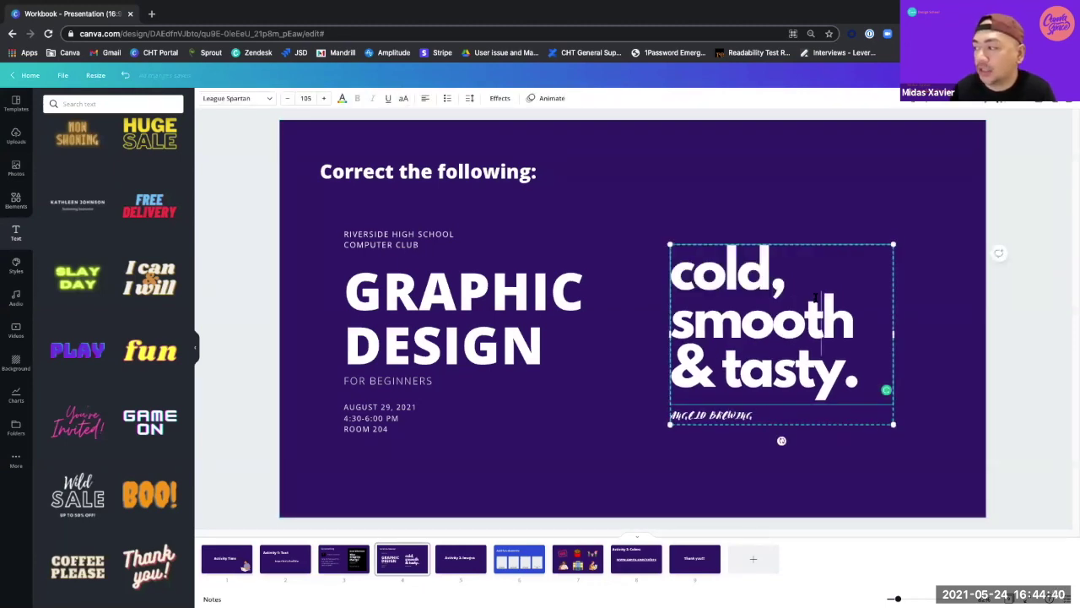
click(809, 349)
click(771, 344)
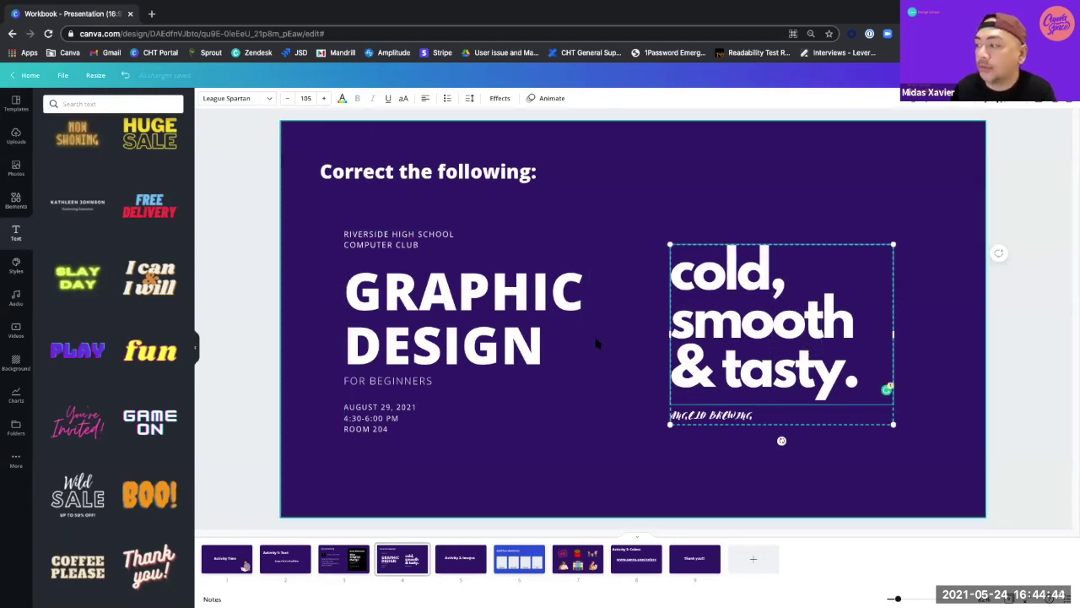
click(643, 340)
click(754, 276)
drag(753, 276, 747, 349)
click(740, 464)
click(698, 414)
click(699, 413)
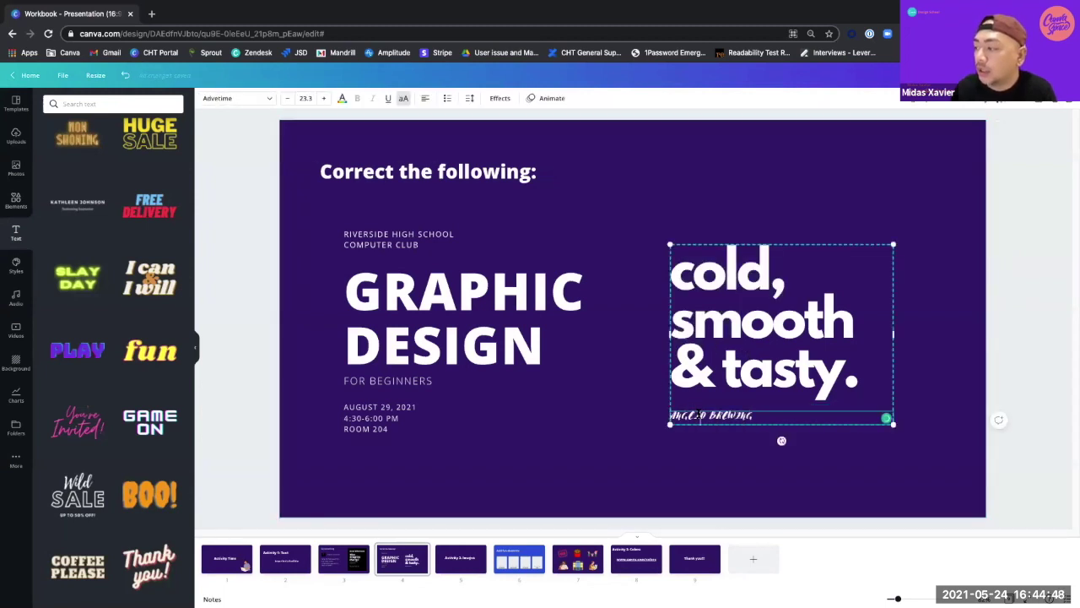
triple_click(699, 414)
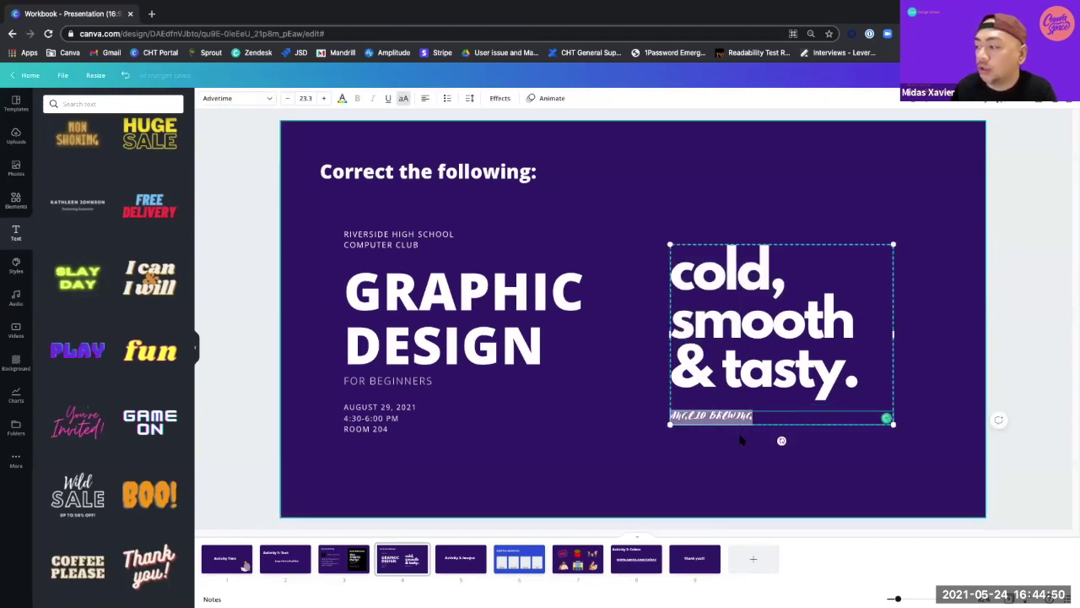
click(733, 279)
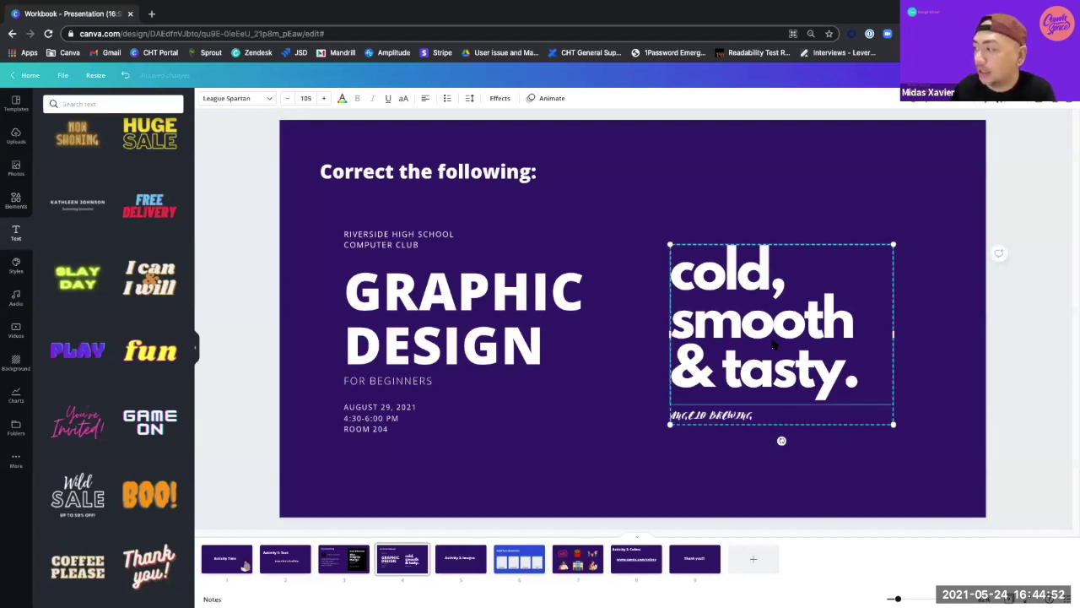
triple_click(748, 292)
double_click(748, 292)
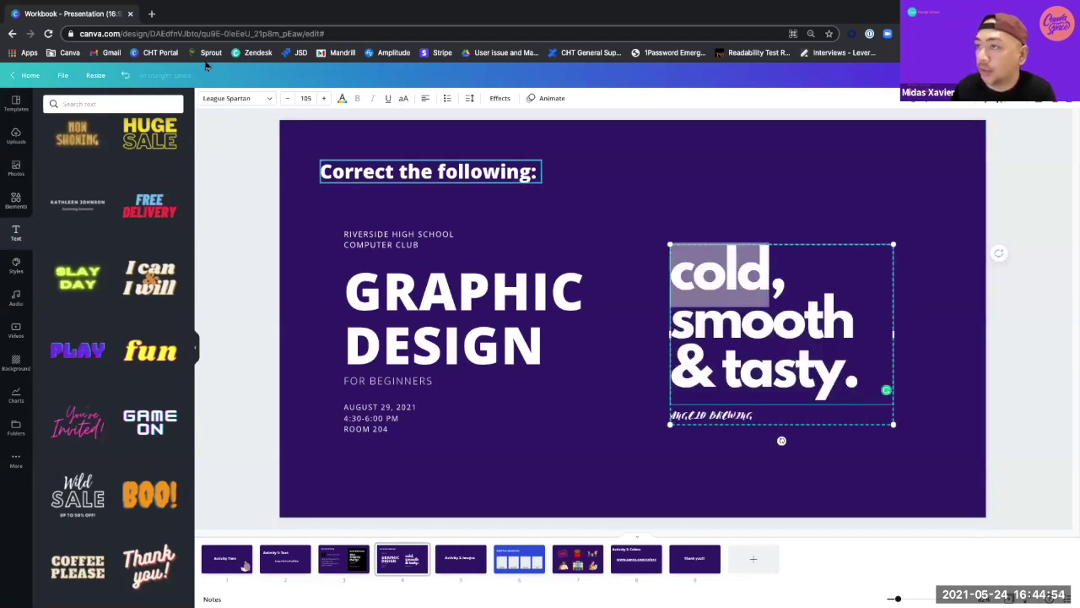
Change the font of the "Angelo Brewing" line to Montserrat Semi-Bold.
click(690, 417)
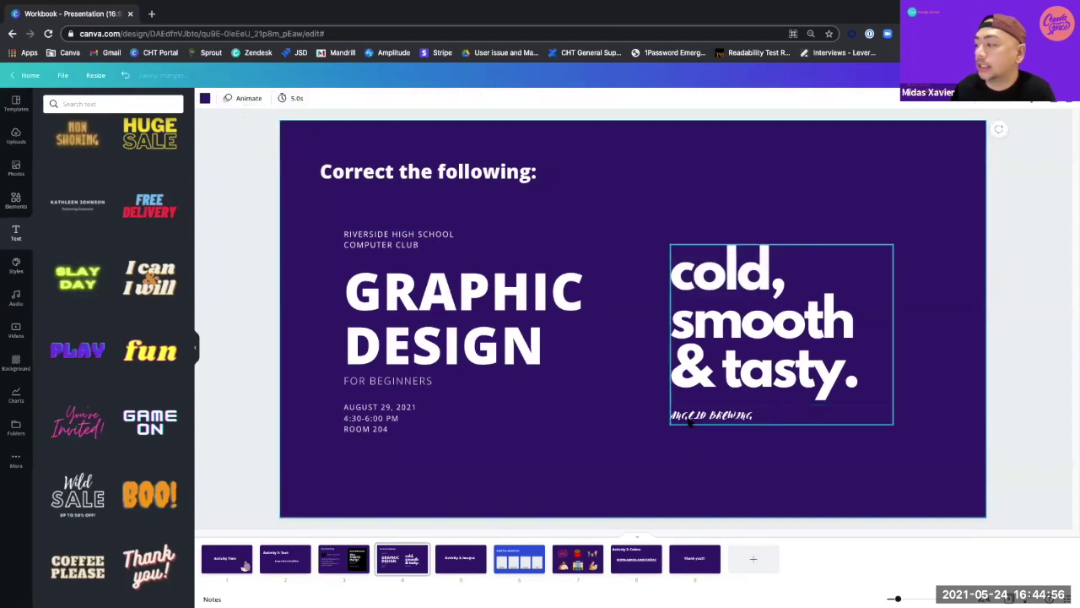
triple_click(690, 417)
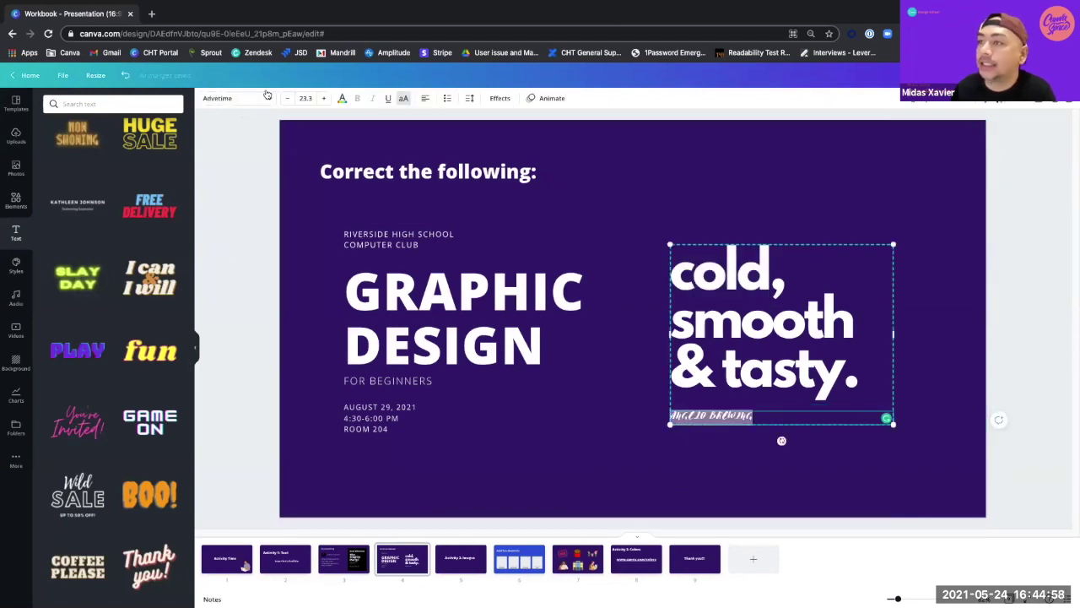
click(207, 98)
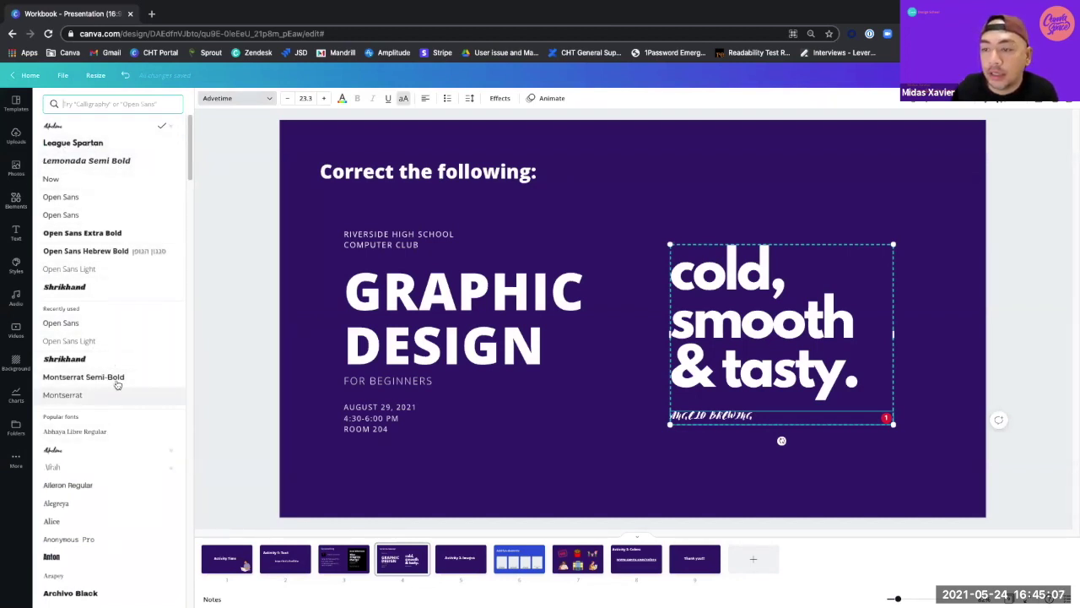
click(85, 377)
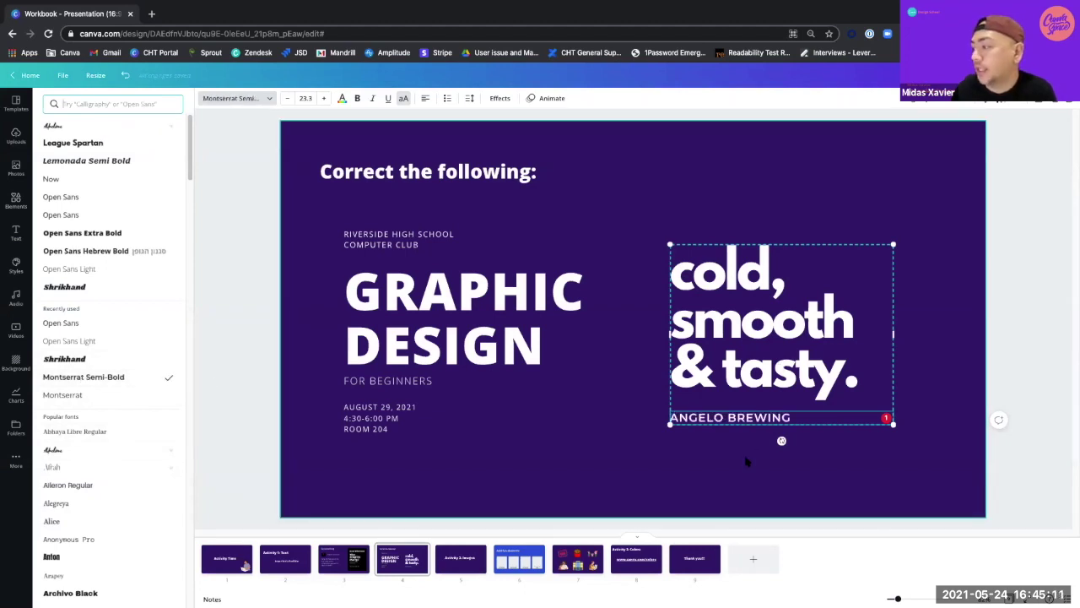
Change the font of the "Angelo Brewing" line to Open Sans Light and check the font of the heading above it.
click(748, 465)
click(722, 427)
double_click(722, 426)
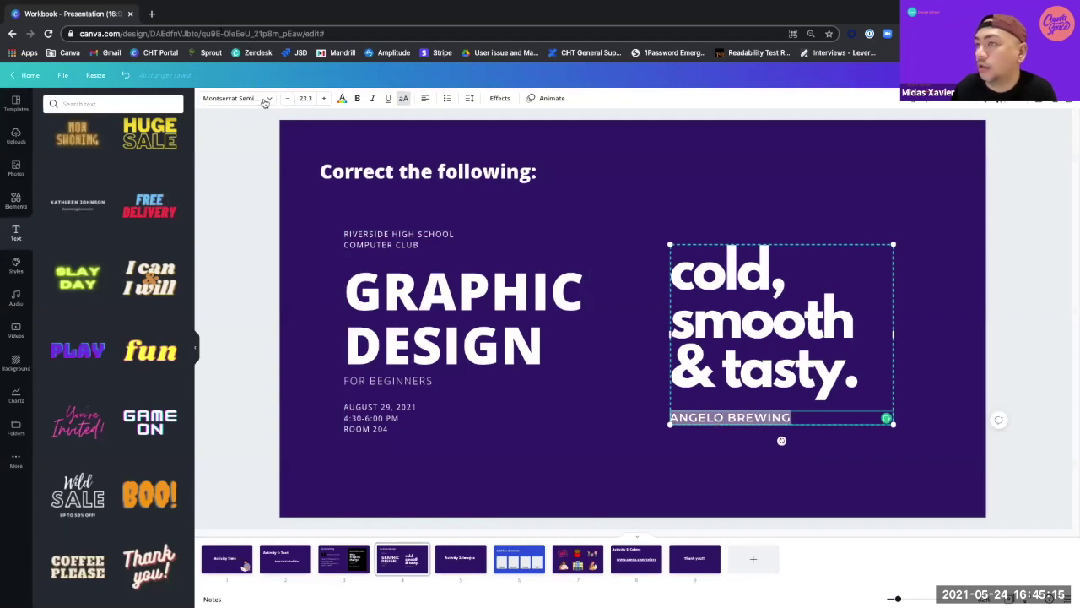
click(237, 98)
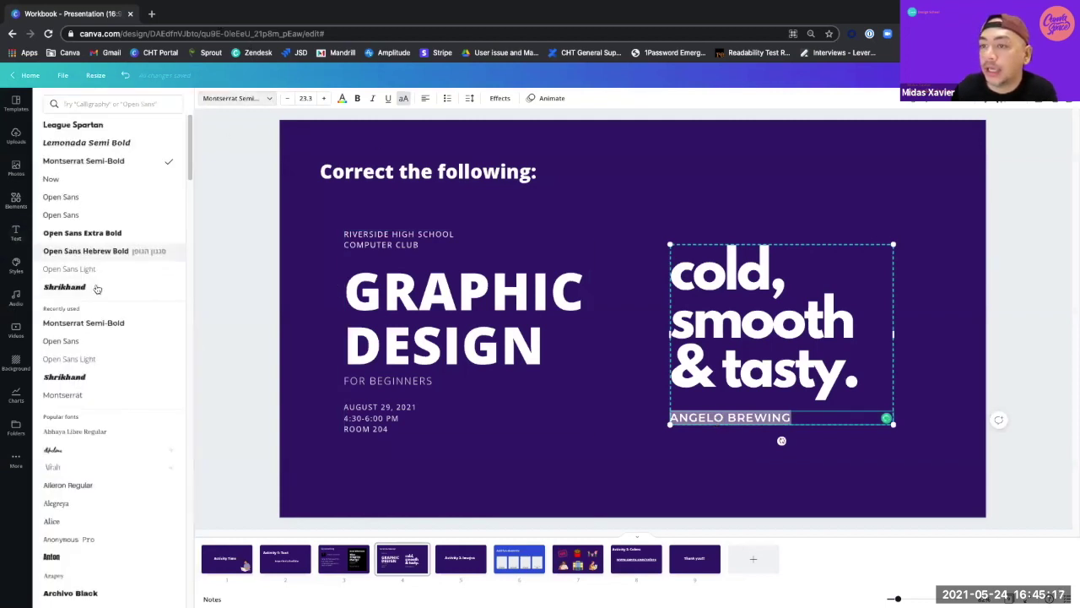
click(67, 287)
click(69, 268)
click(743, 475)
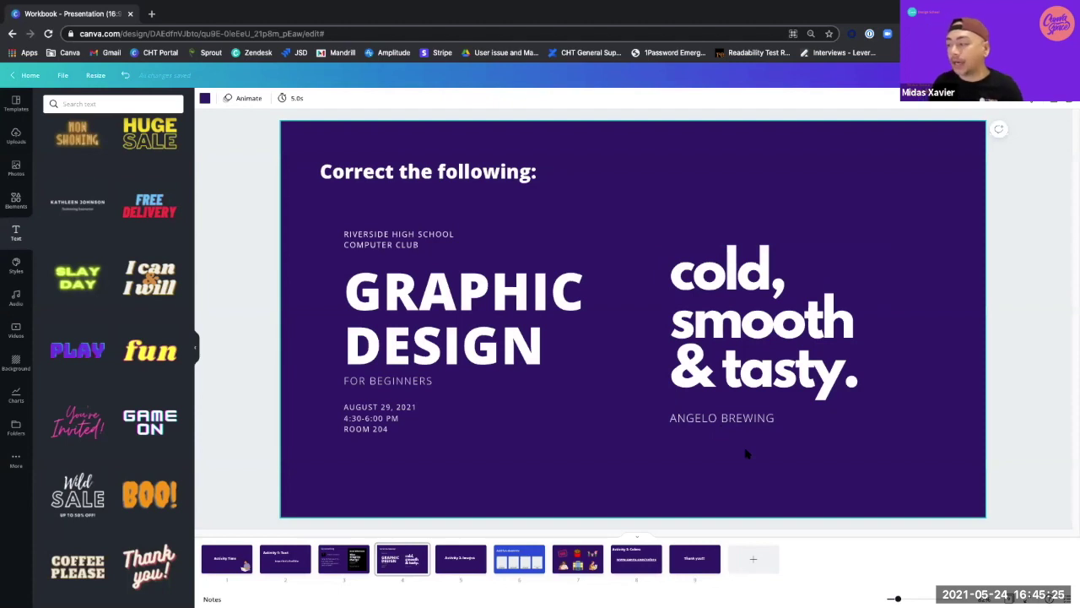
double_click(767, 315)
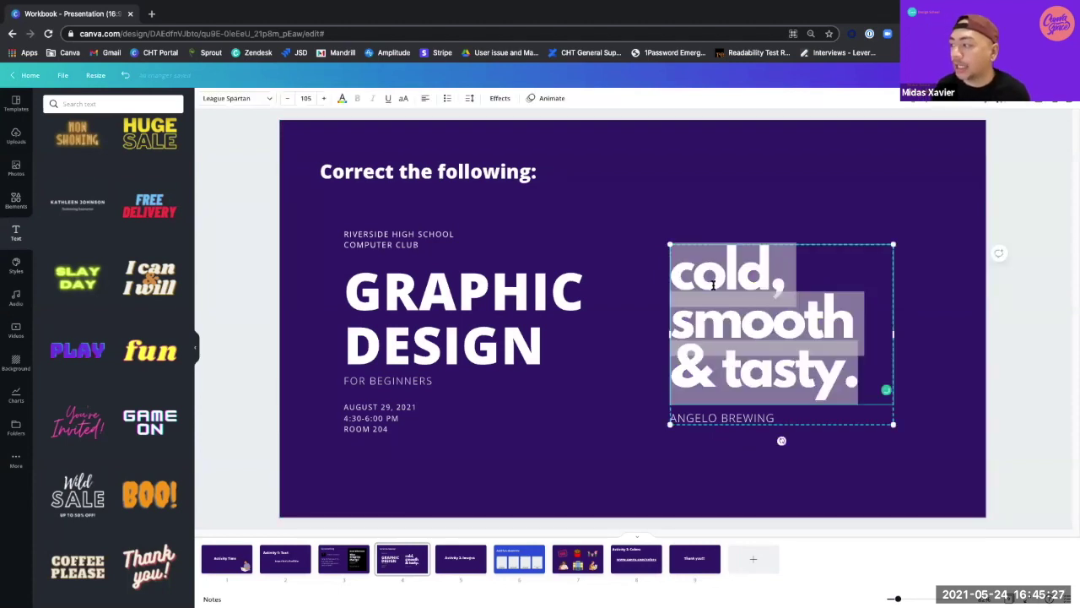
click(768, 464)
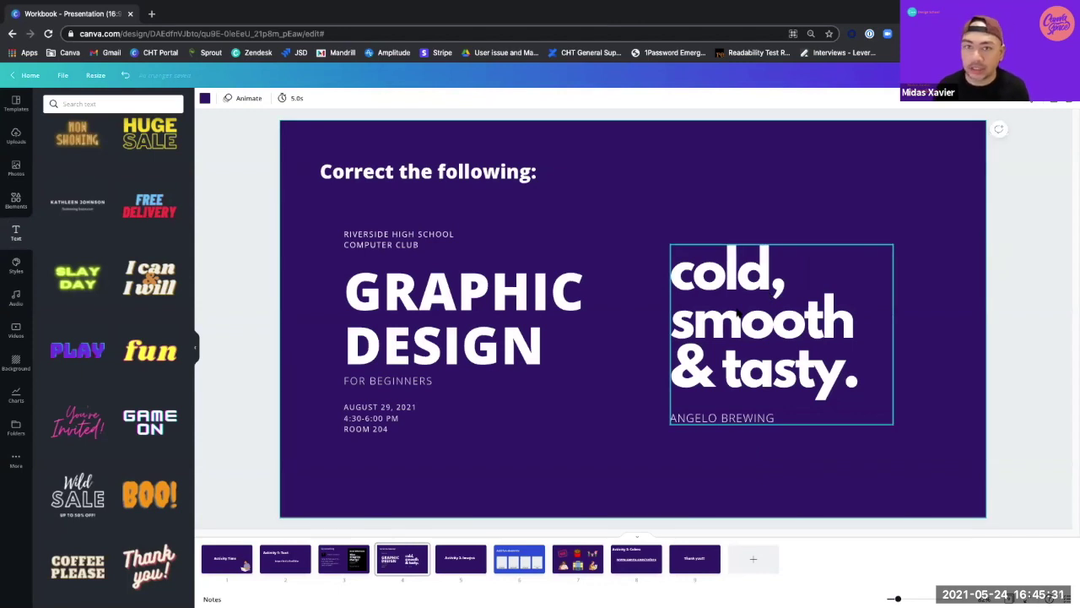
Check the font of the "Angelo Brewing" line and deselect the text.
click(731, 422)
click(731, 422)
click(716, 426)
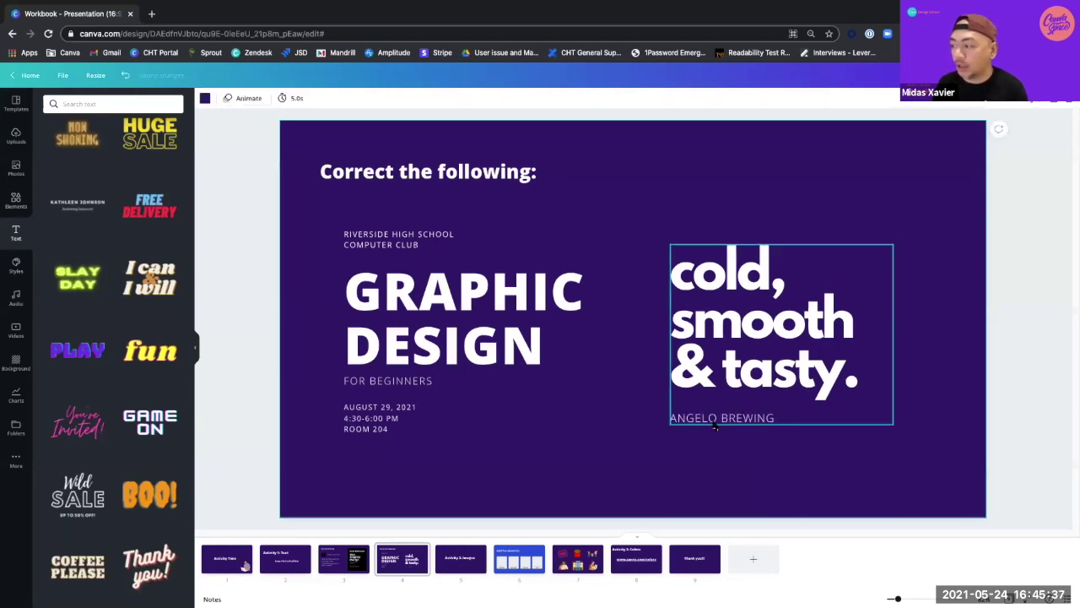
click(711, 422)
drag(671, 418, 710, 418)
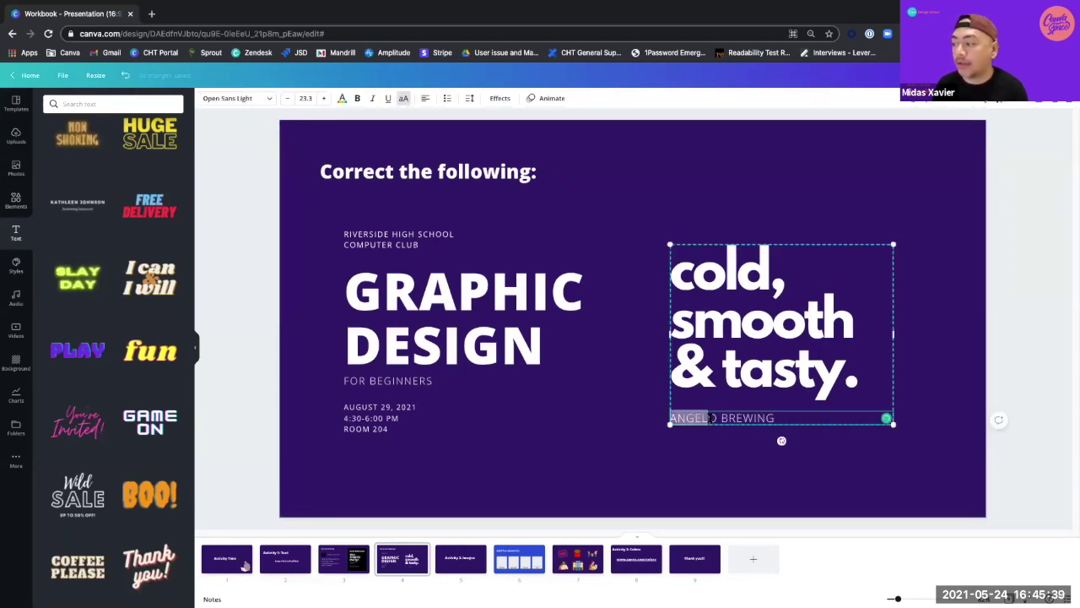
key(Escape)
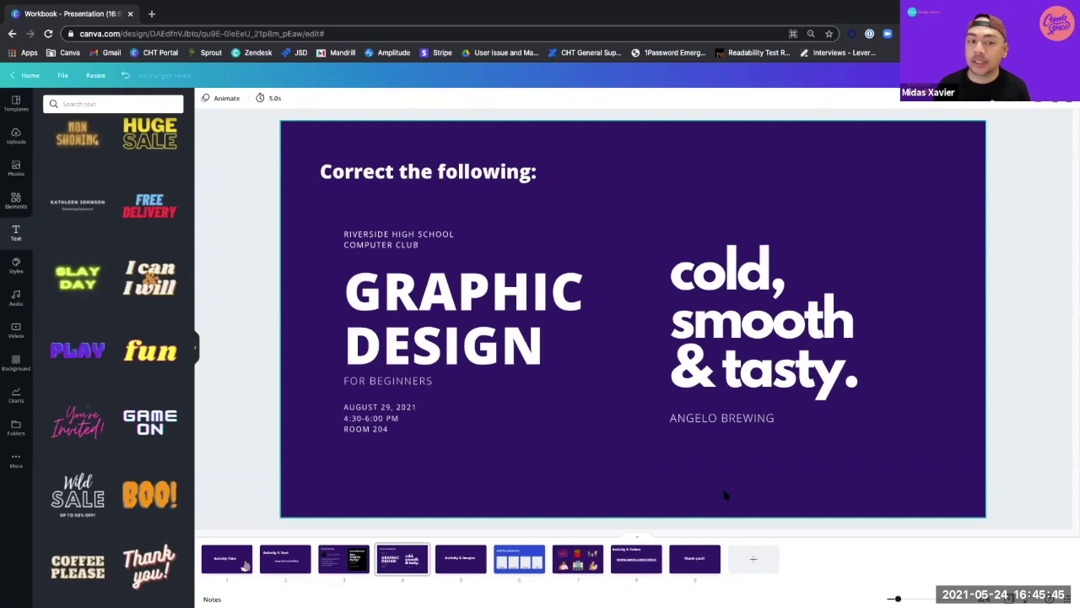
Shift the "cold, smooth & tasty." text group slightly down and to the right on page 4, and deselect it.
click(723, 420)
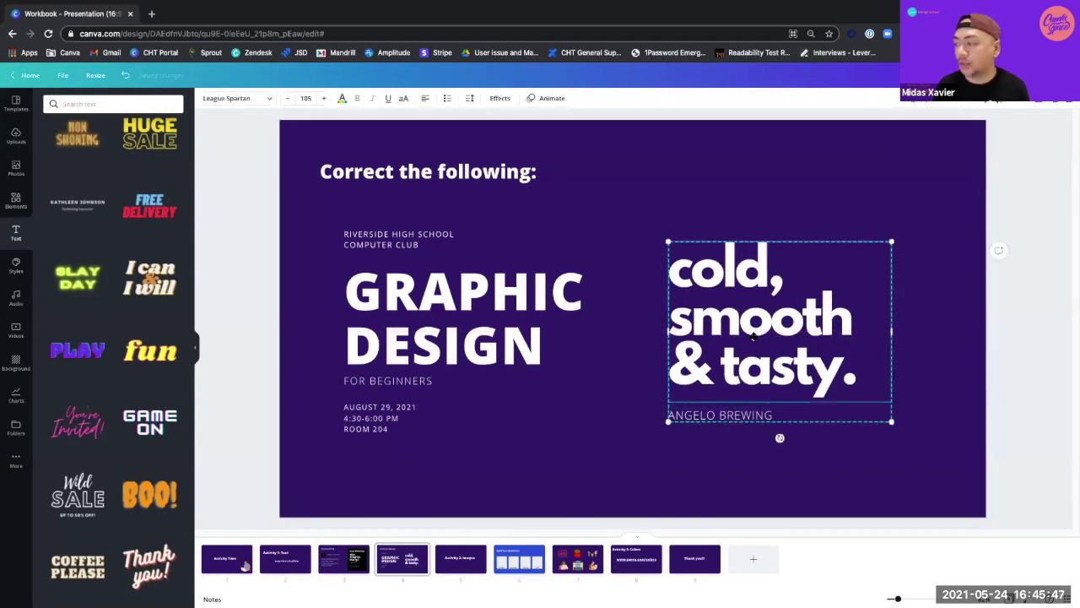
drag(752, 335, 756, 342)
click(722, 454)
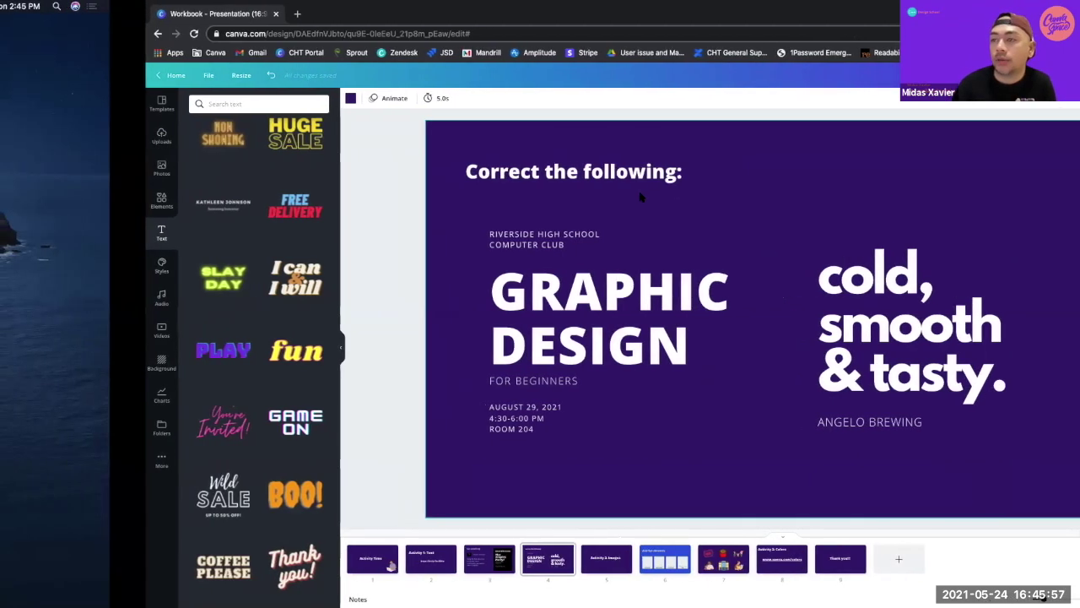
Switch to the full-screen slideshow, advance it to the "Images" slide and return to the workbook.
key(ctrl+Right)
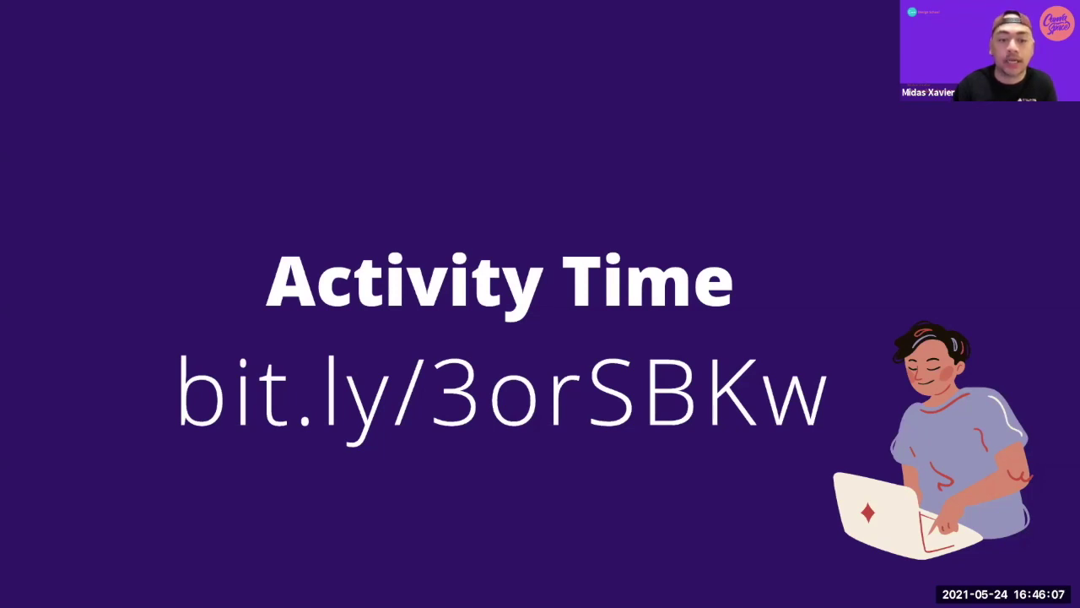
key(Right)
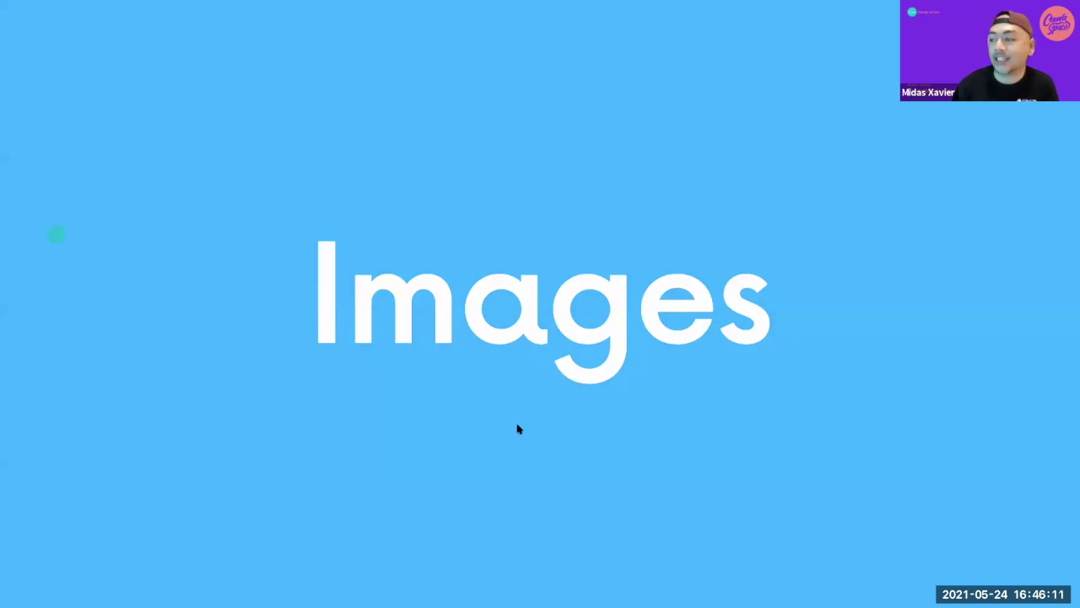
key(ctrl+Left)
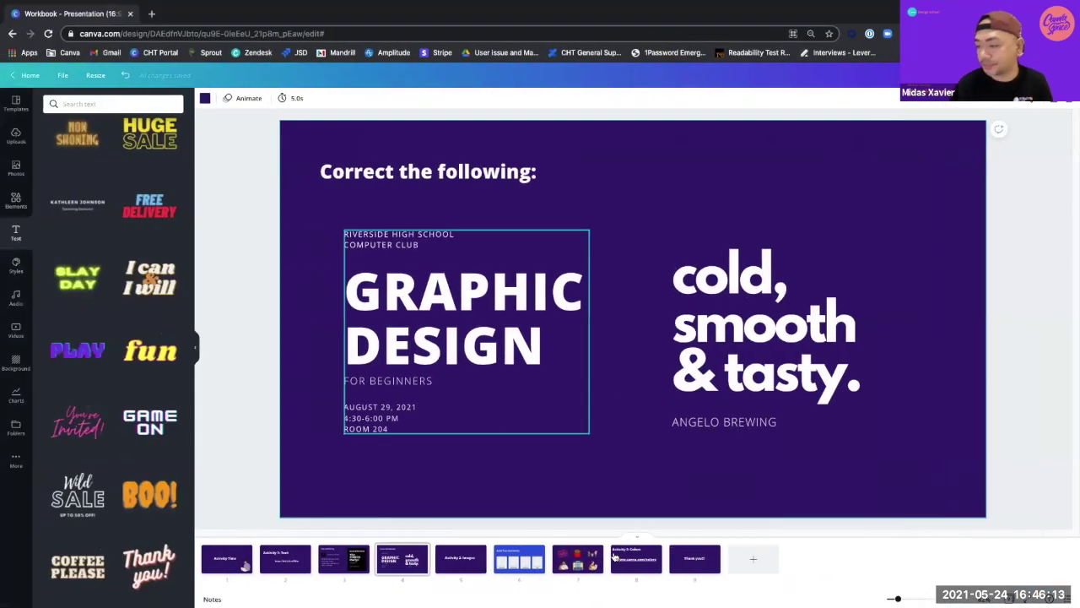
Open the "Add fun elements" page 6 of the workbook and collapse the text library to widen the canvas area.
click(514, 557)
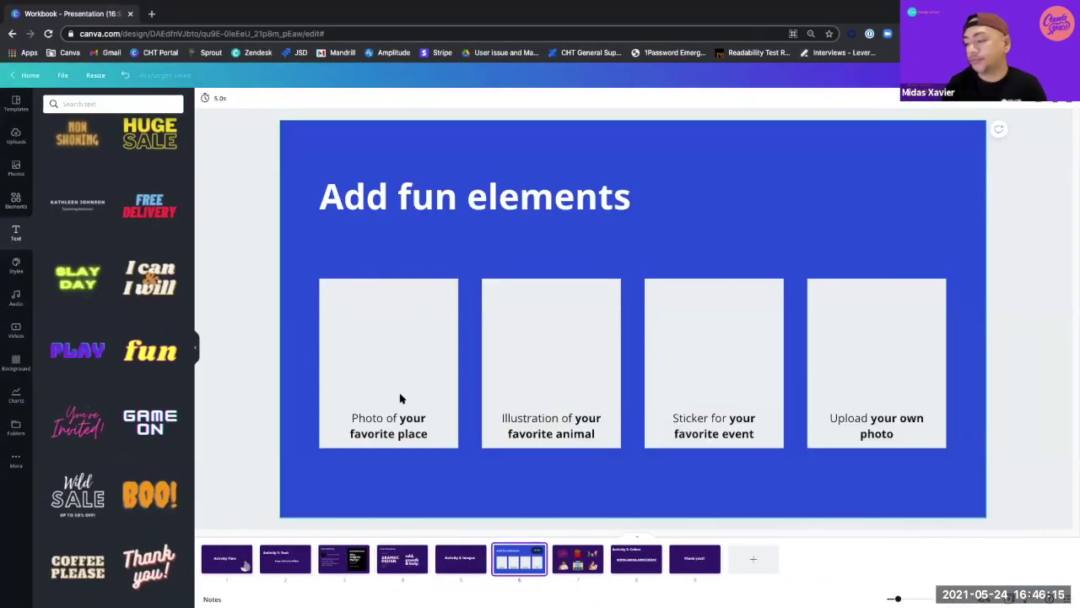
click(463, 568)
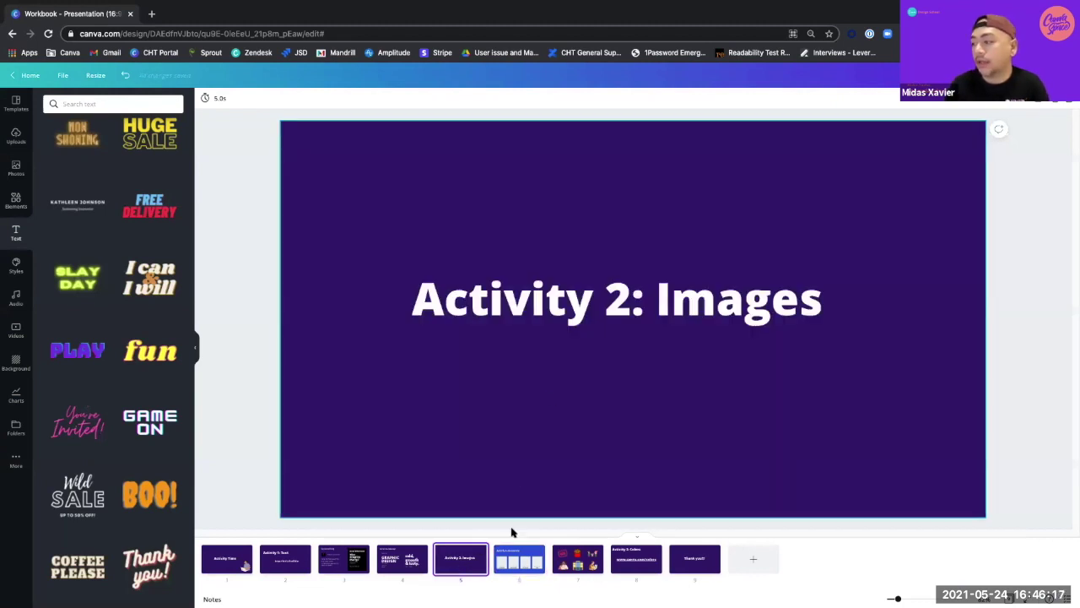
click(517, 568)
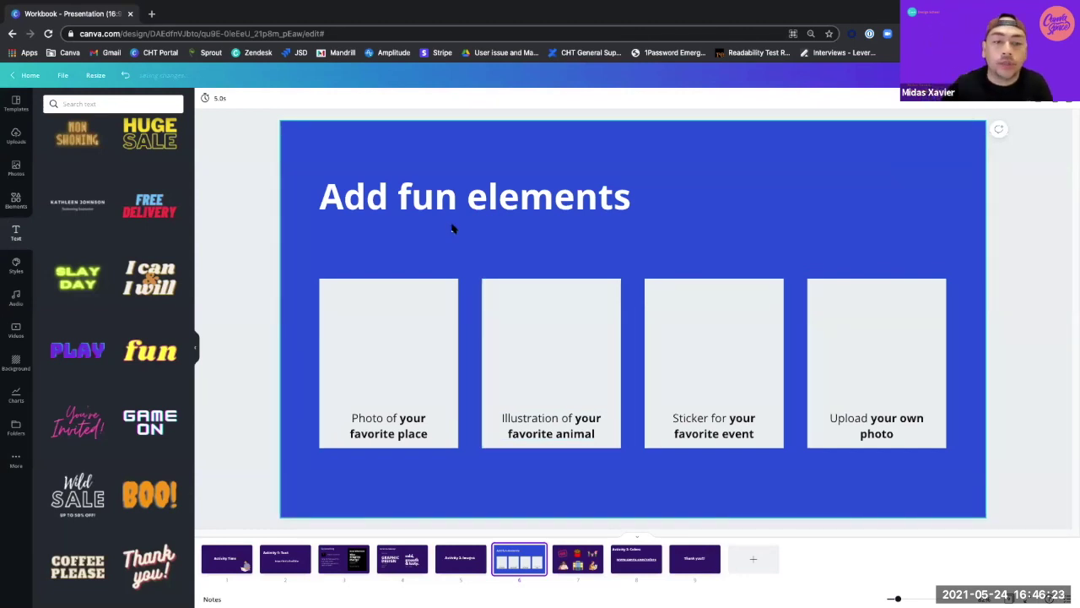
click(197, 348)
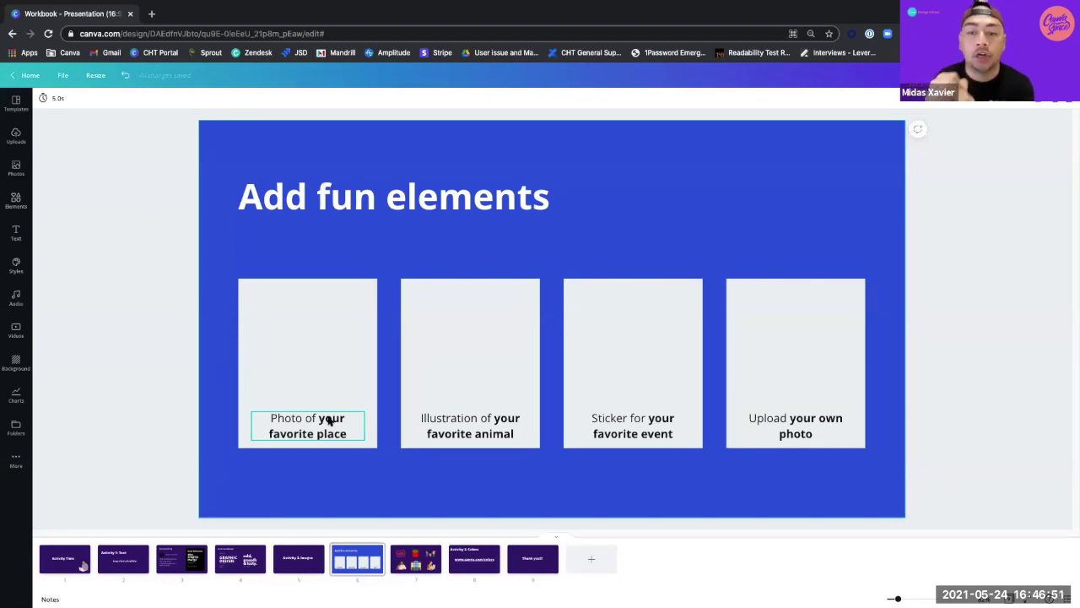
click(321, 480)
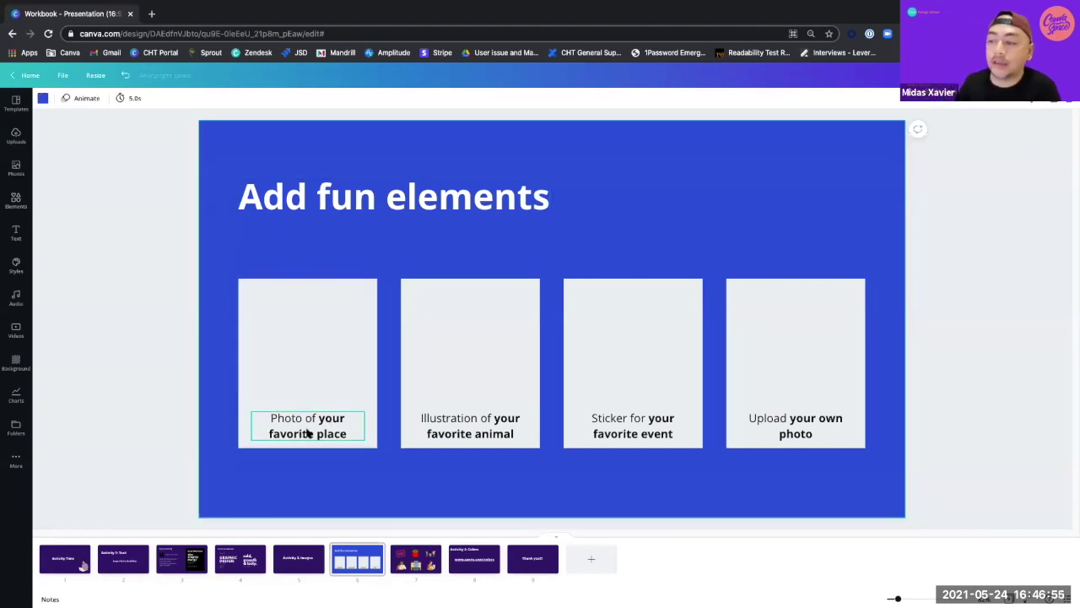
Search the photo library for "beach" for the "Photo of your favorite place" card.
click(321, 381)
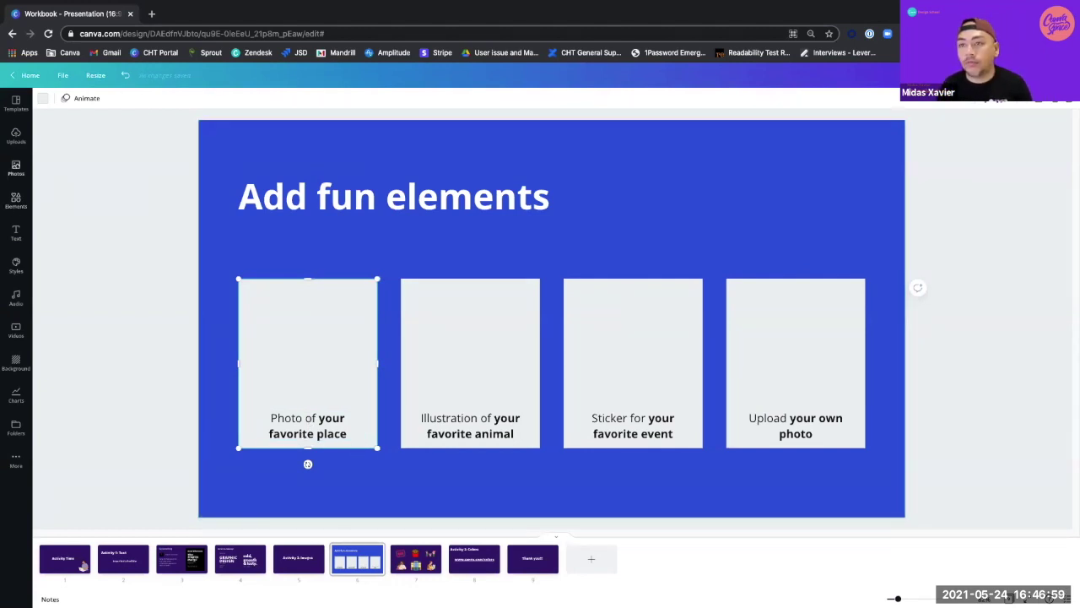
click(15, 169)
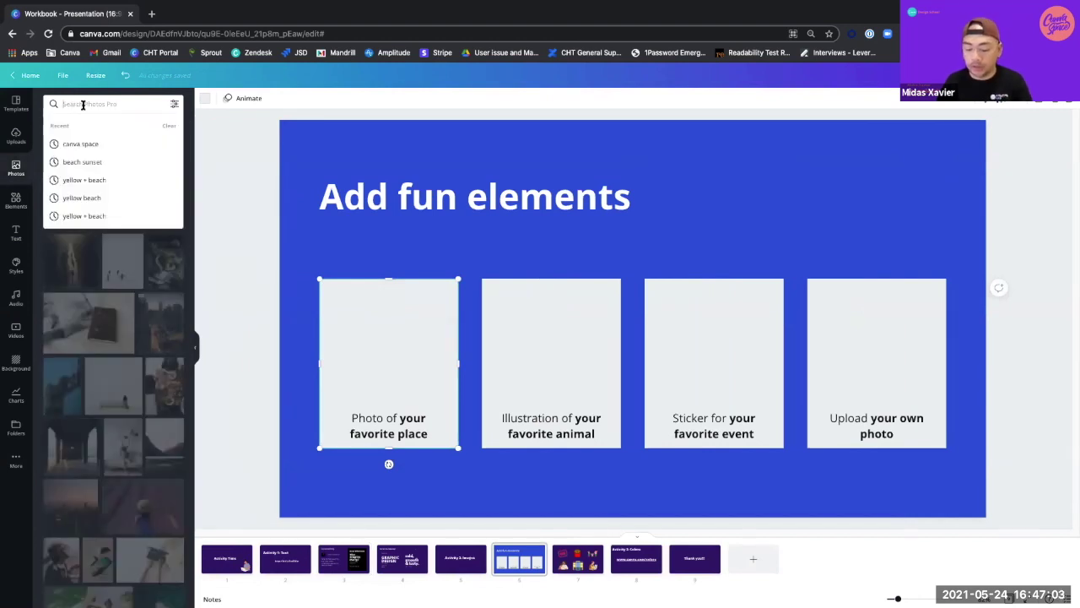
text(Bea)
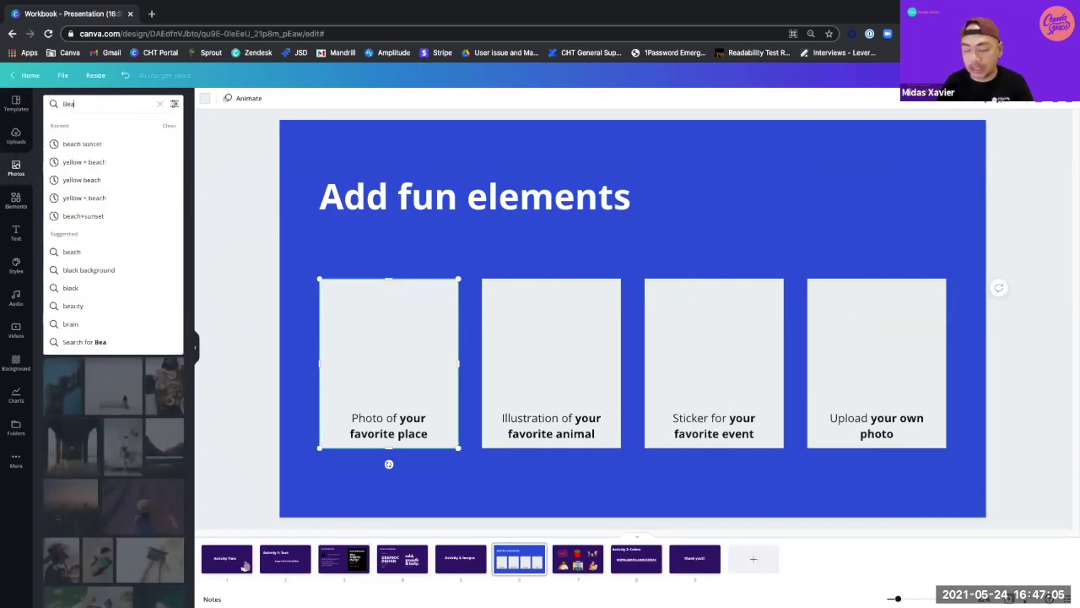
text(ch)
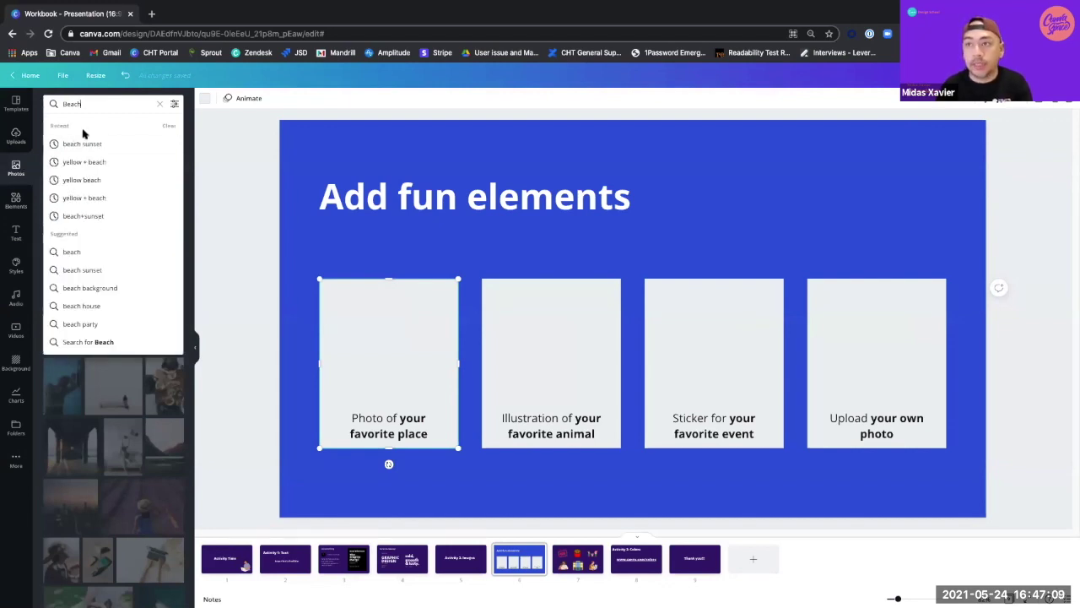
click(73, 252)
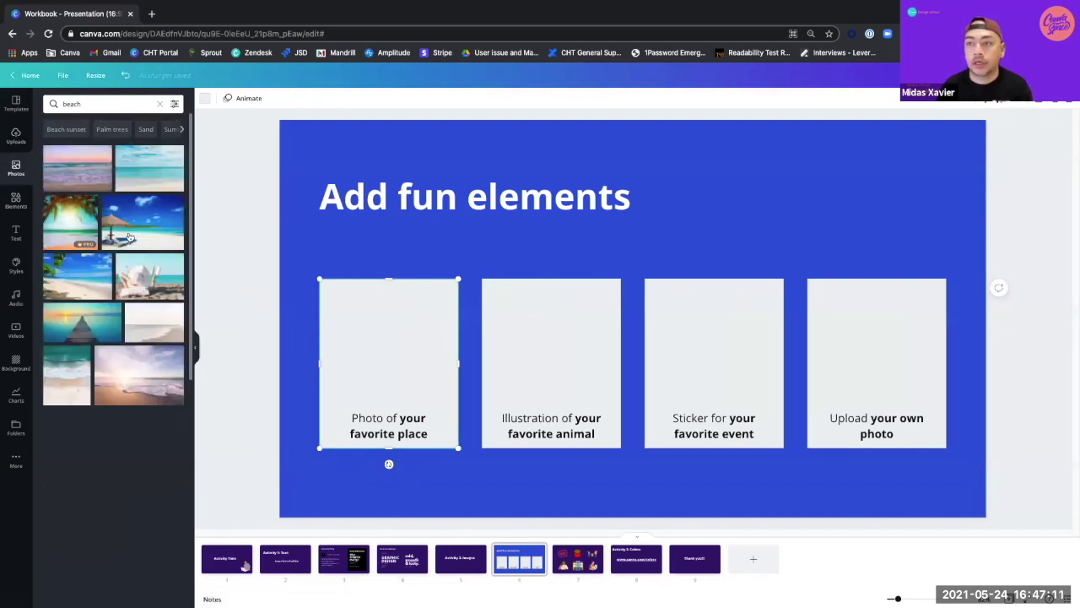
Add the sunny palm-tree beach photo, scale it down and place it above the caption in the "favorite place" card.
scroll(120, 335, down, 5)
scroll(120, 335, down, 6)
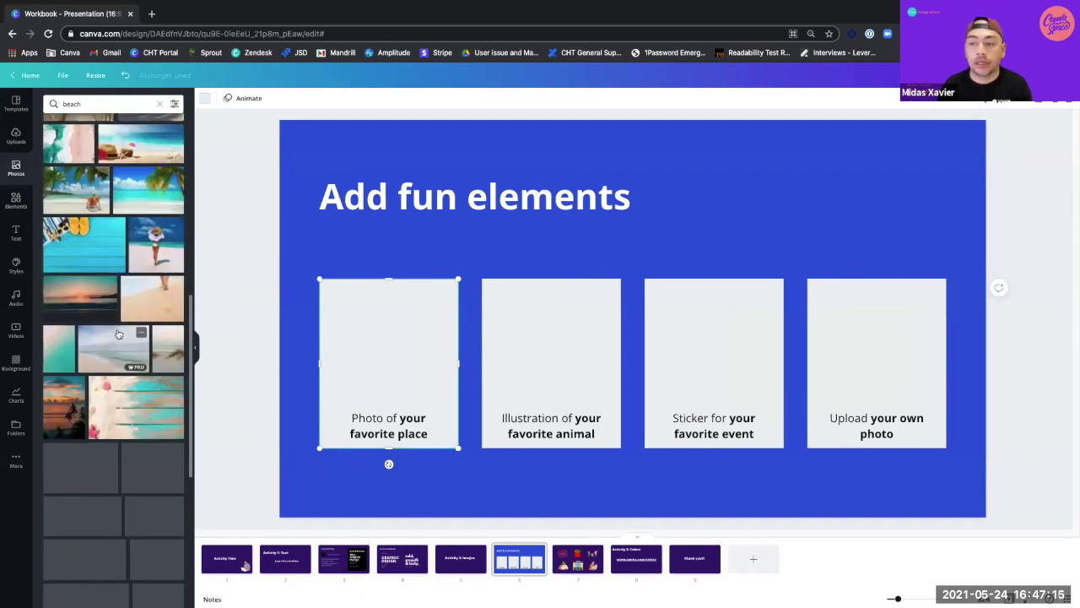
scroll(118, 335, up, 10)
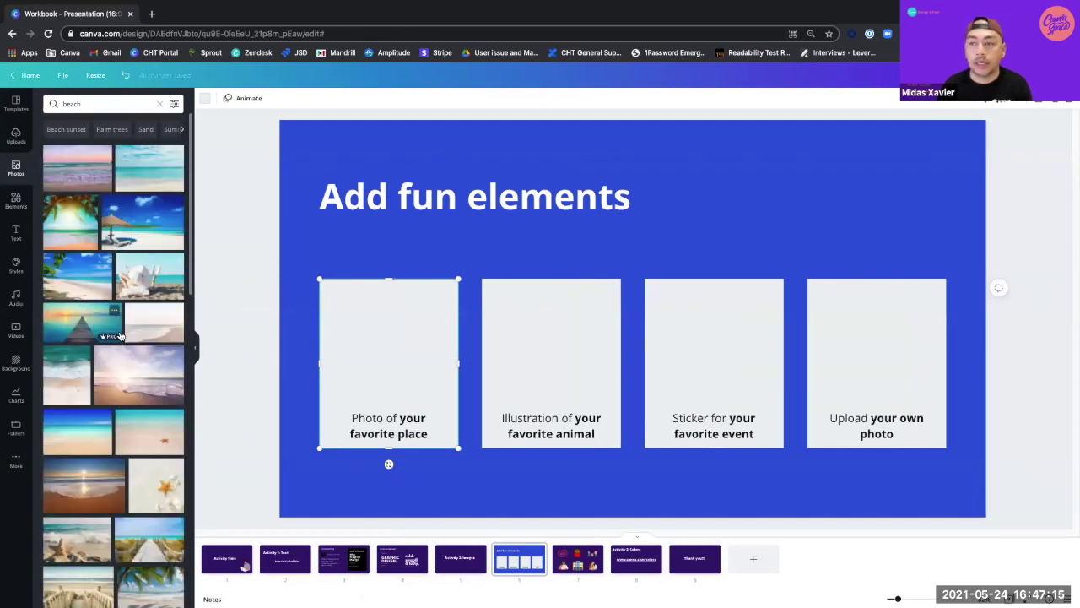
click(64, 220)
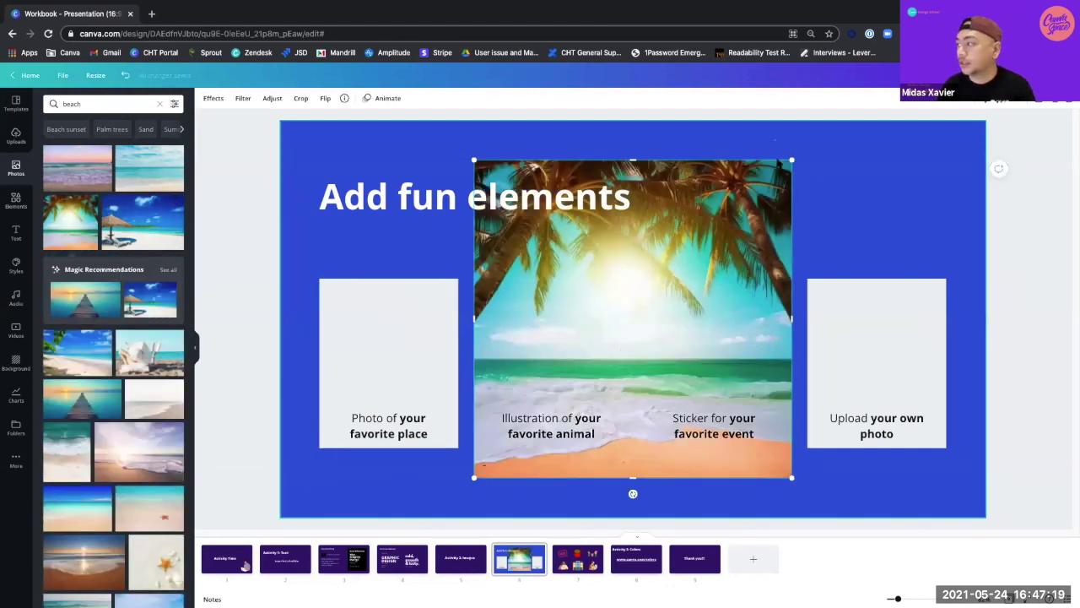
drag(792, 160, 571, 342)
drag(558, 389, 413, 327)
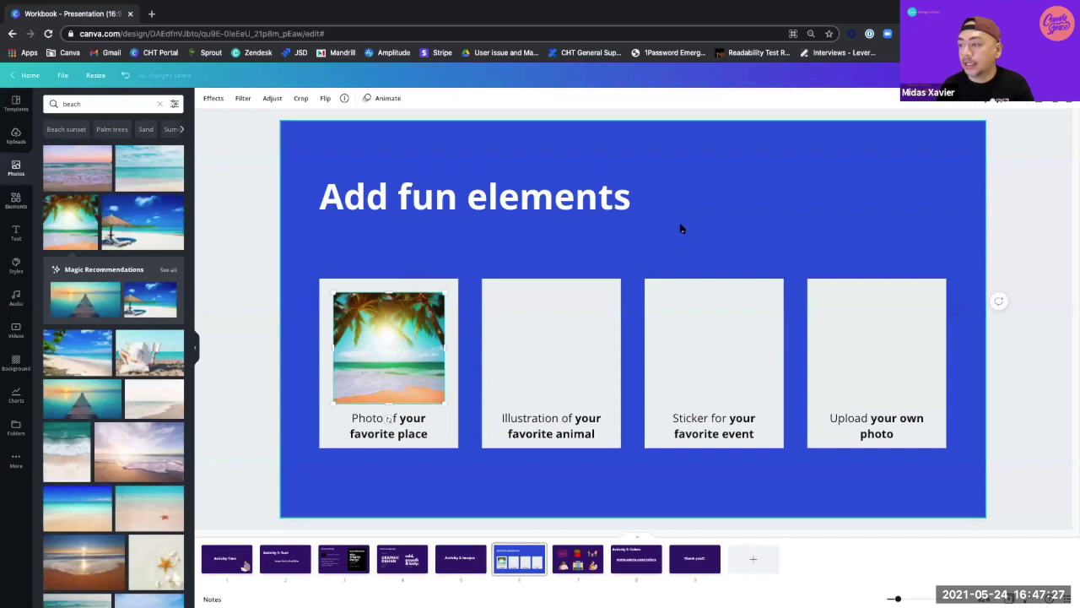
click(681, 226)
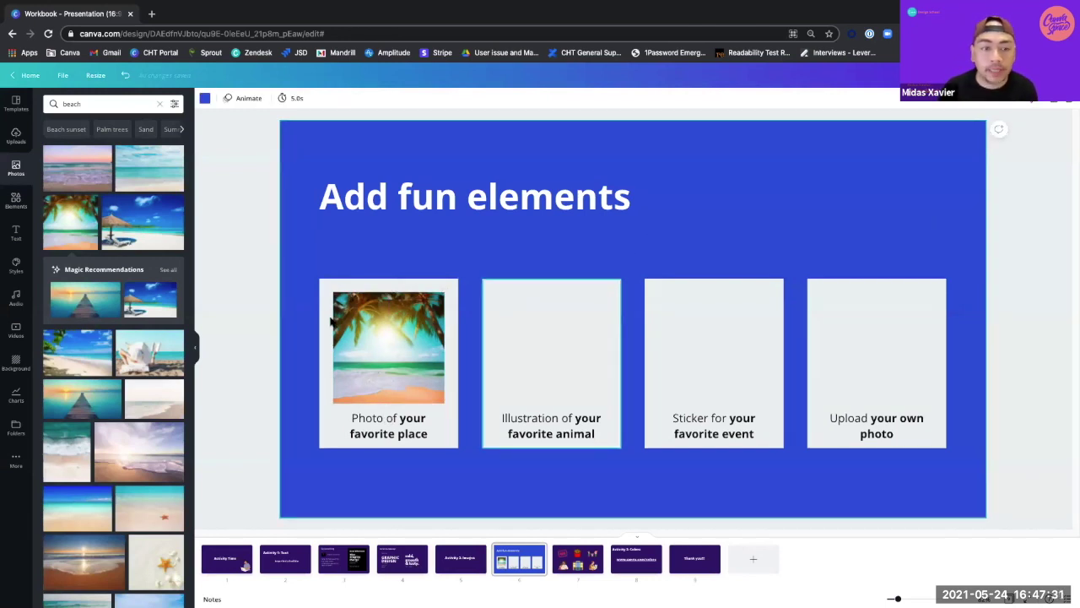
Search the elements library for "cat dog" for the "Illustration of your favorite animal" card.
click(542, 340)
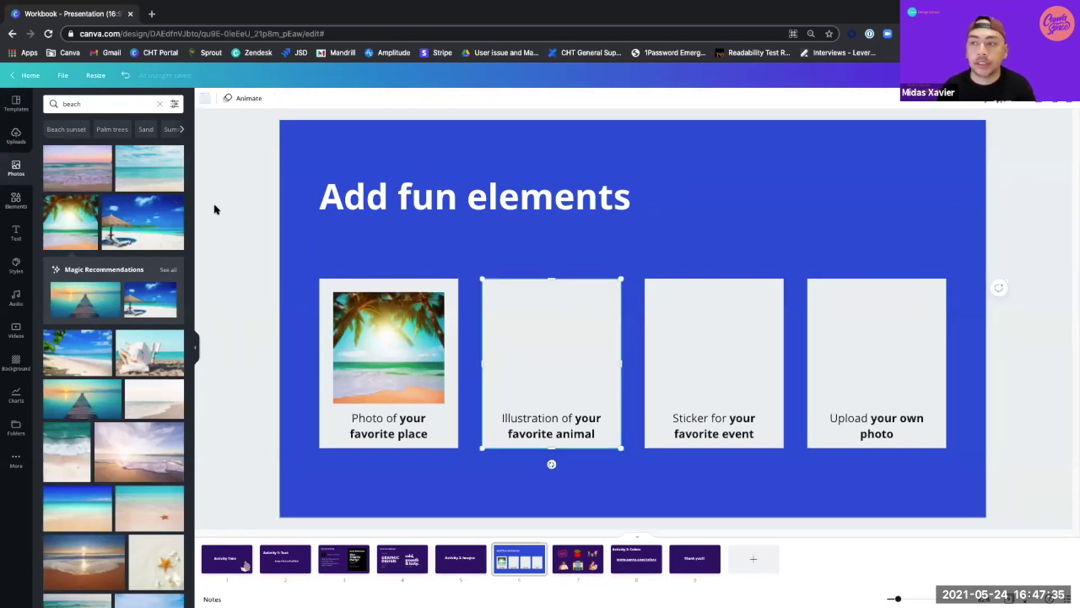
click(15, 201)
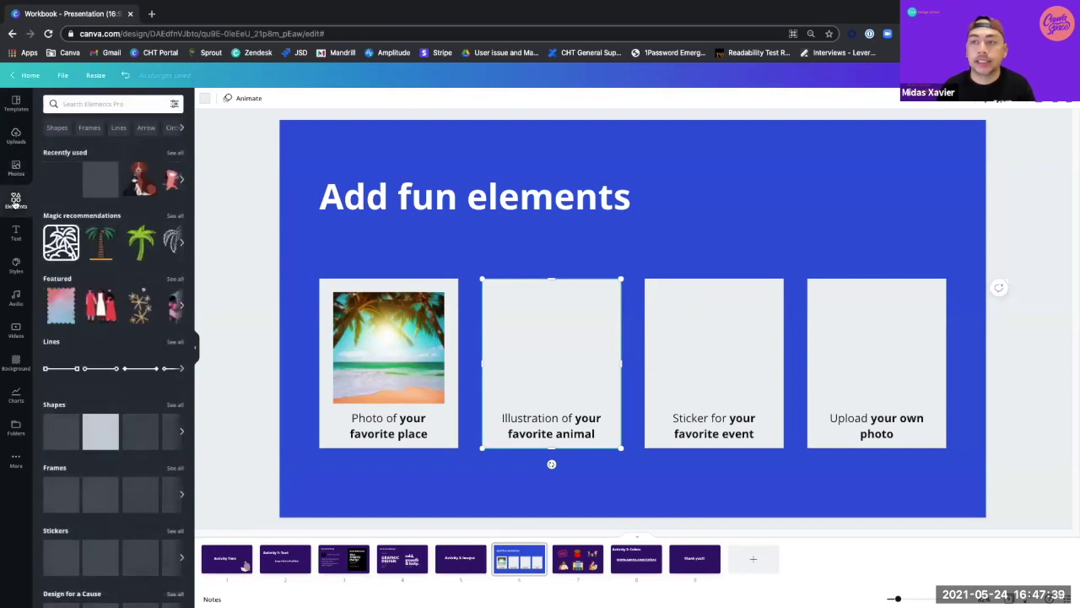
click(108, 101)
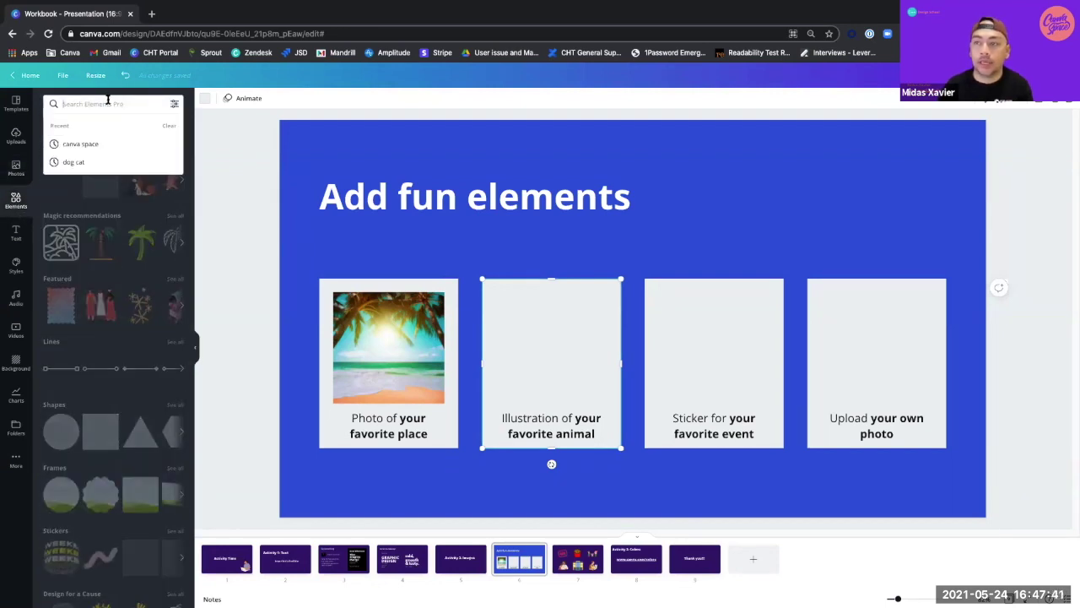
text(cat dog)
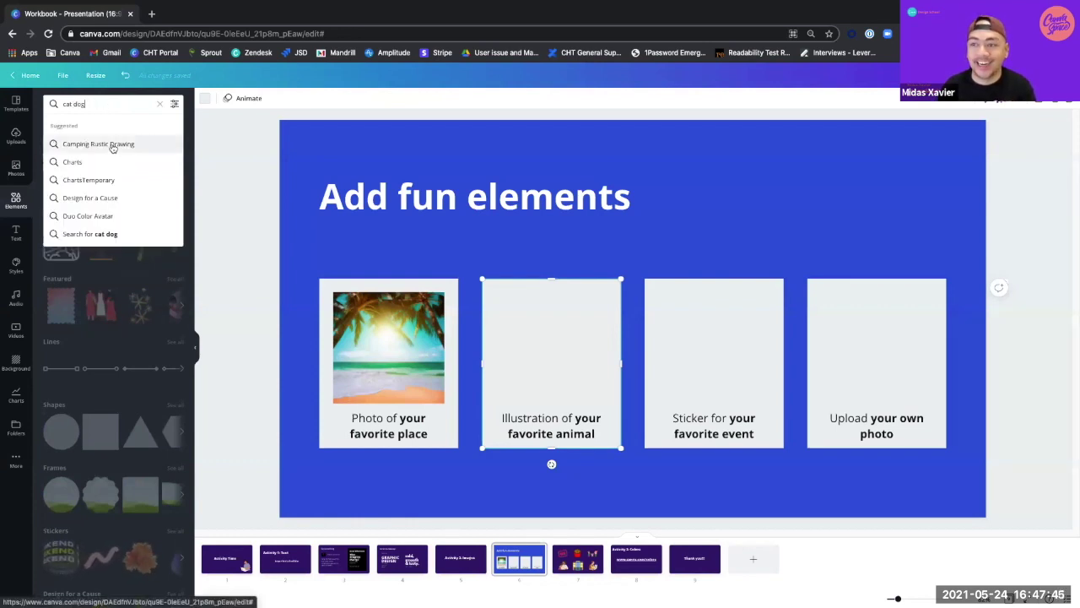
key(Return)
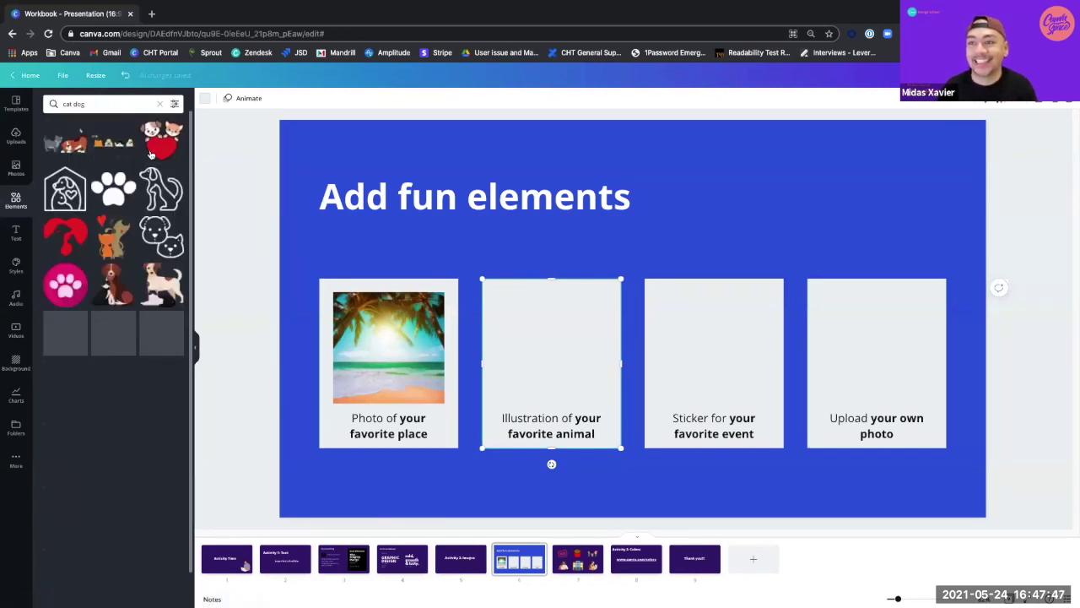
Add the grey cat and brown dog illustration, scale it to the card's width and centre it above the "favorite animal" caption.
click(63, 142)
drag(775, 243, 602, 309)
drag(570, 357, 568, 328)
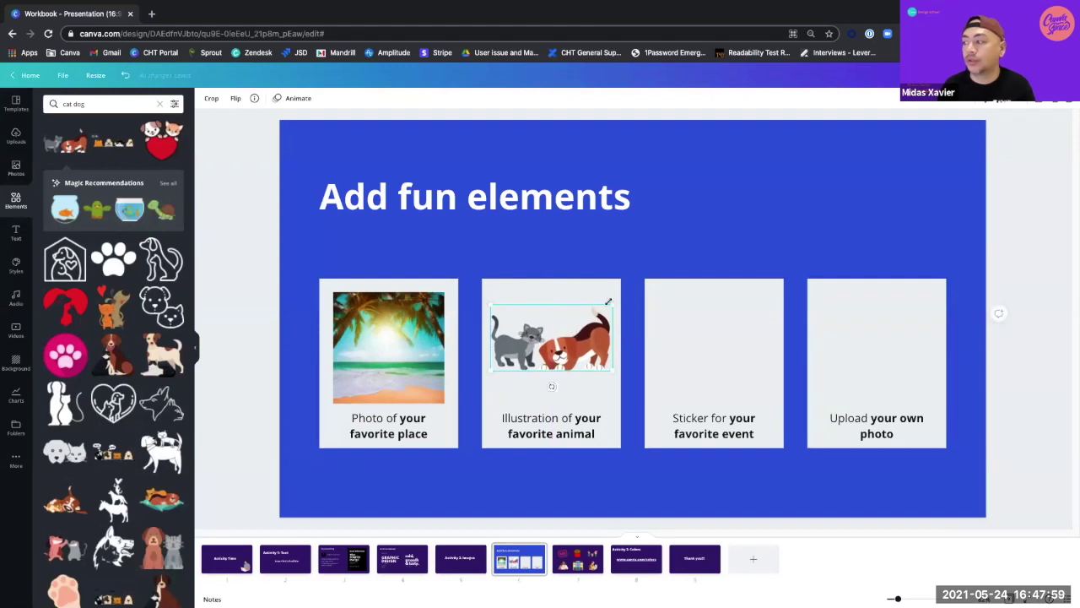
drag(613, 303, 617, 302)
drag(572, 334, 575, 335)
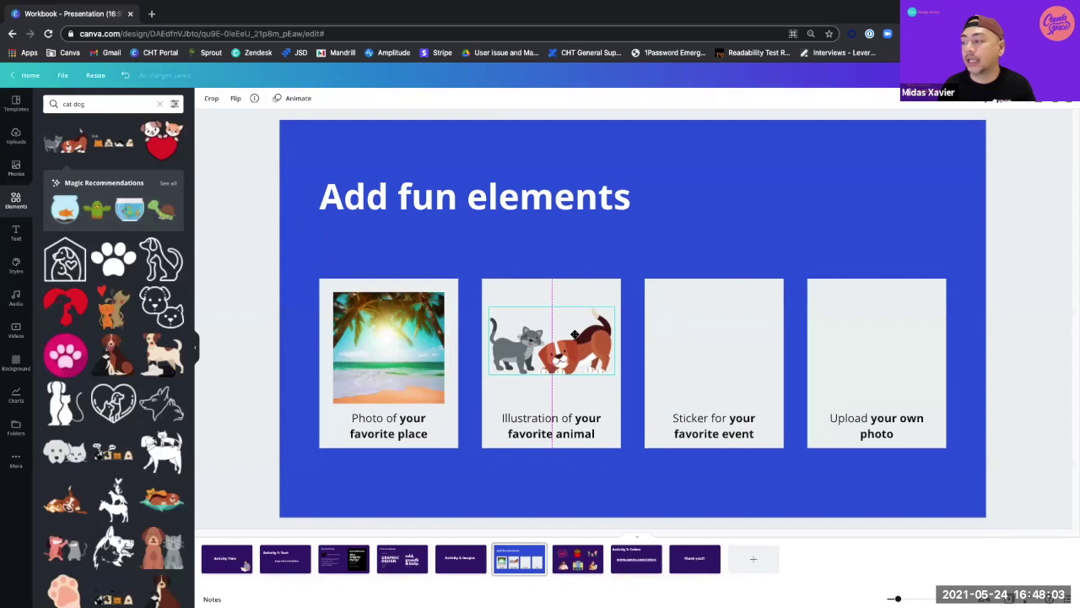
drag(616, 303, 616, 306)
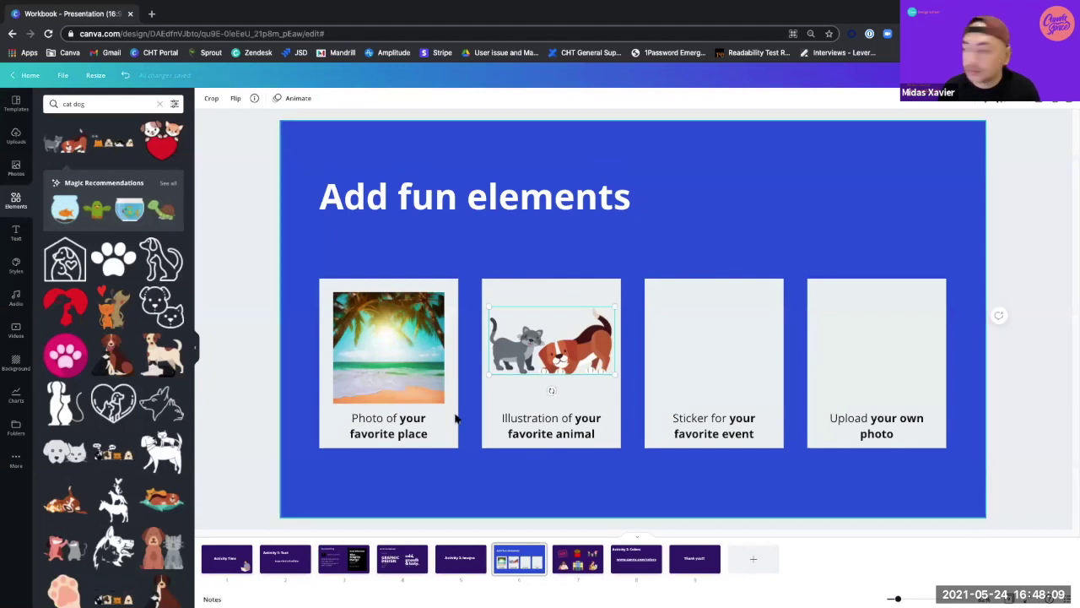
click(740, 480)
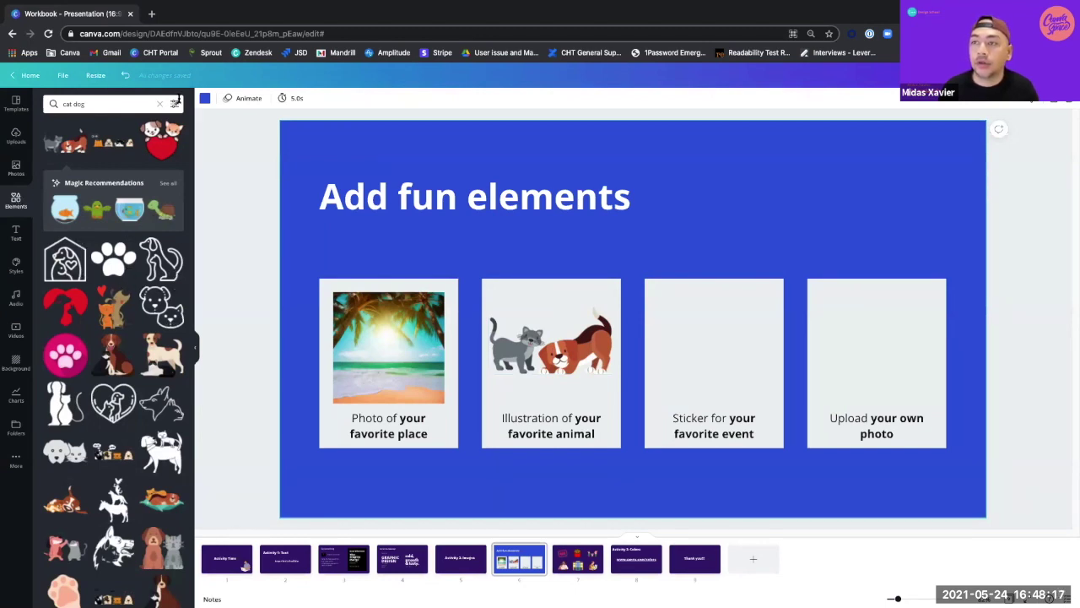
Show the full Stickers collection in the elements library and browse it for the "favorite event" card.
click(12, 202)
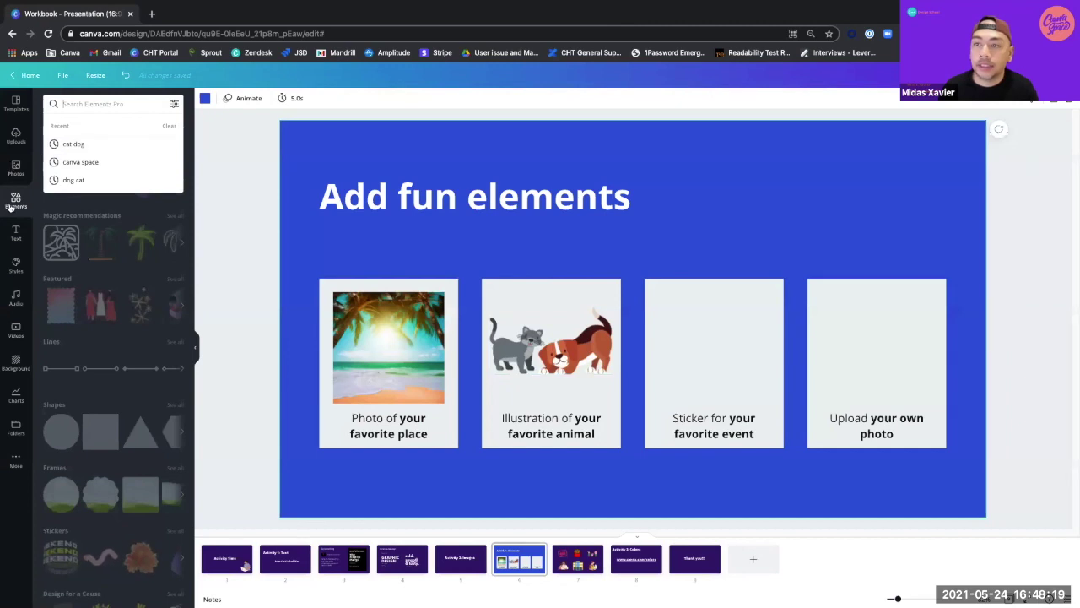
click(256, 188)
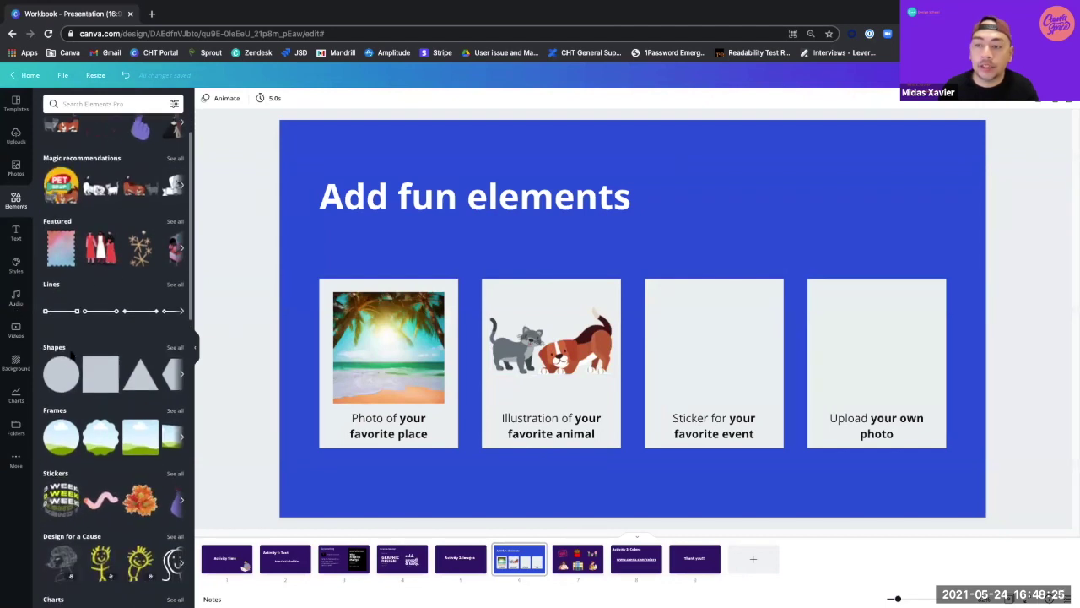
scroll(71, 355, down, 1)
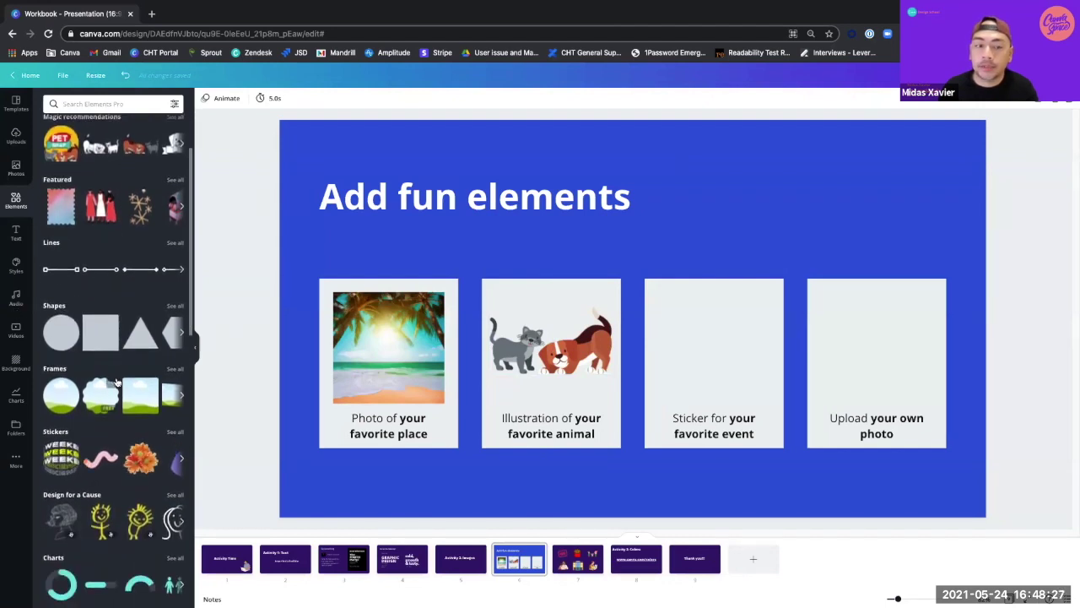
scroll(117, 382, down, 2)
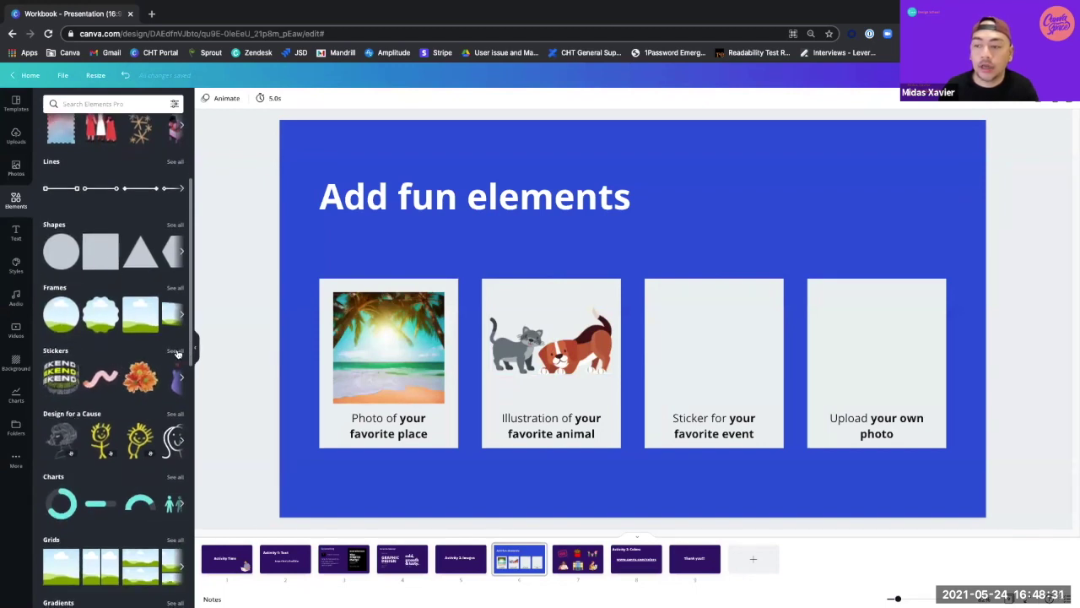
click(176, 352)
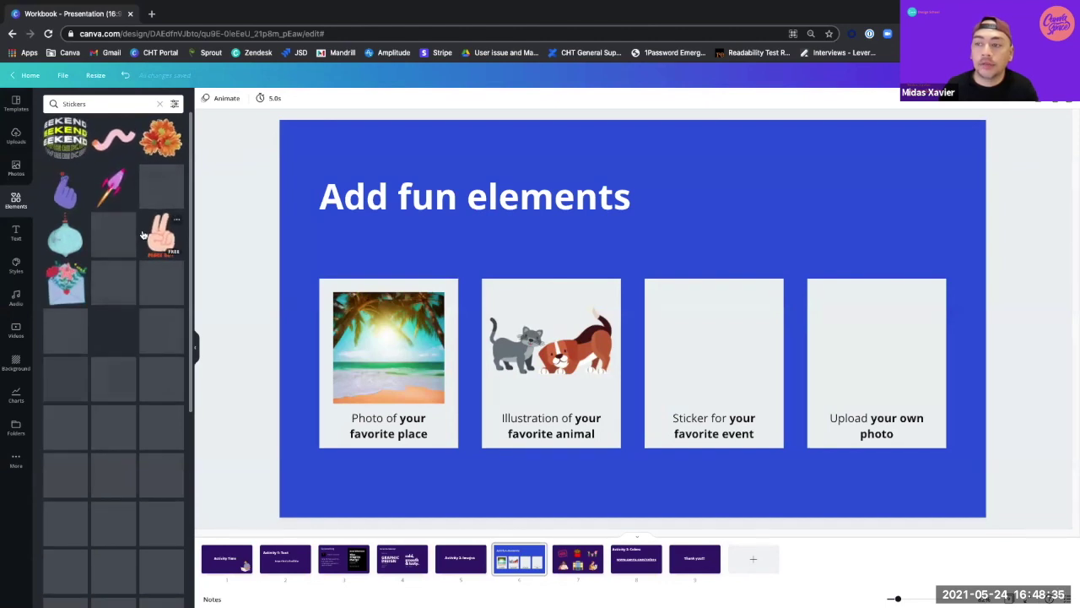
scroll(141, 233, down, 2)
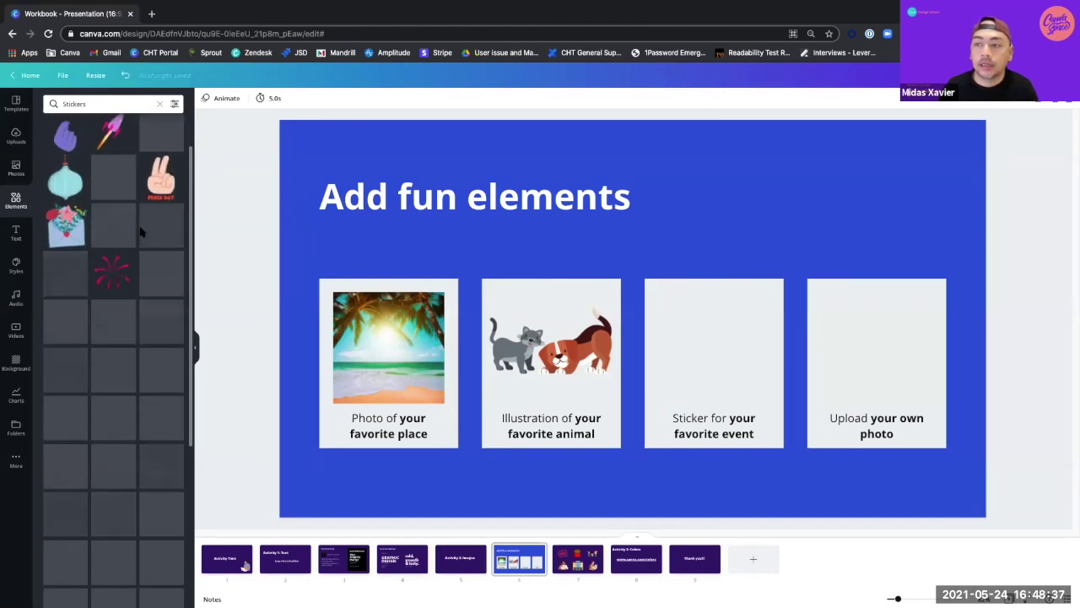
scroll(141, 230, down, 1)
scroll(127, 219, up, 3)
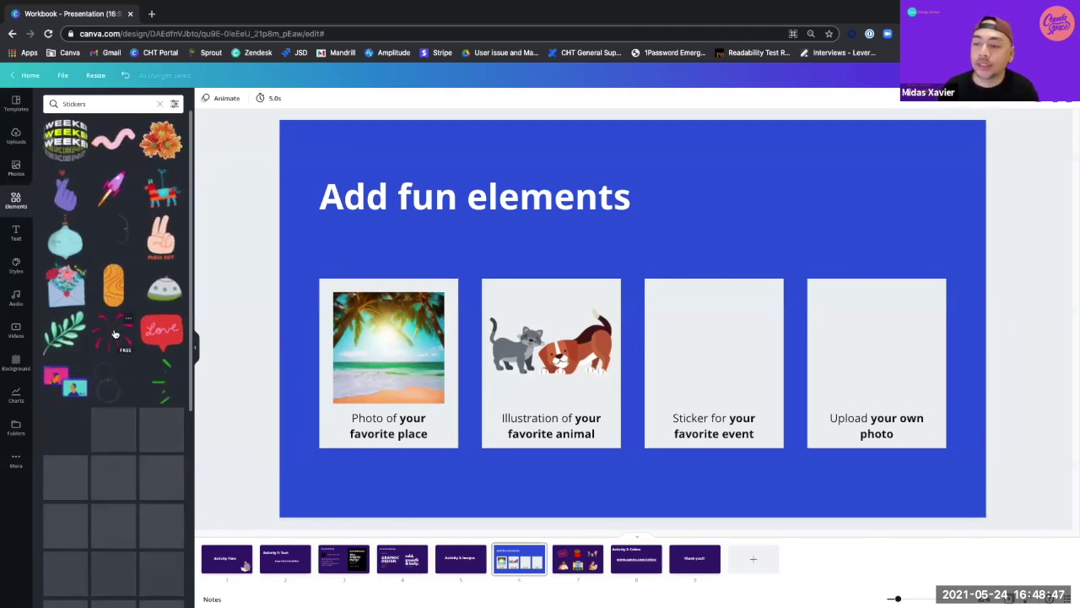
Add the pink firework burst sticker, scale it down and centre it above the caption in the "favorite event" card.
click(115, 334)
drag(802, 160, 631, 321)
drag(577, 362, 731, 308)
drag(783, 269, 723, 330)
drag(669, 363, 716, 326)
click(746, 217)
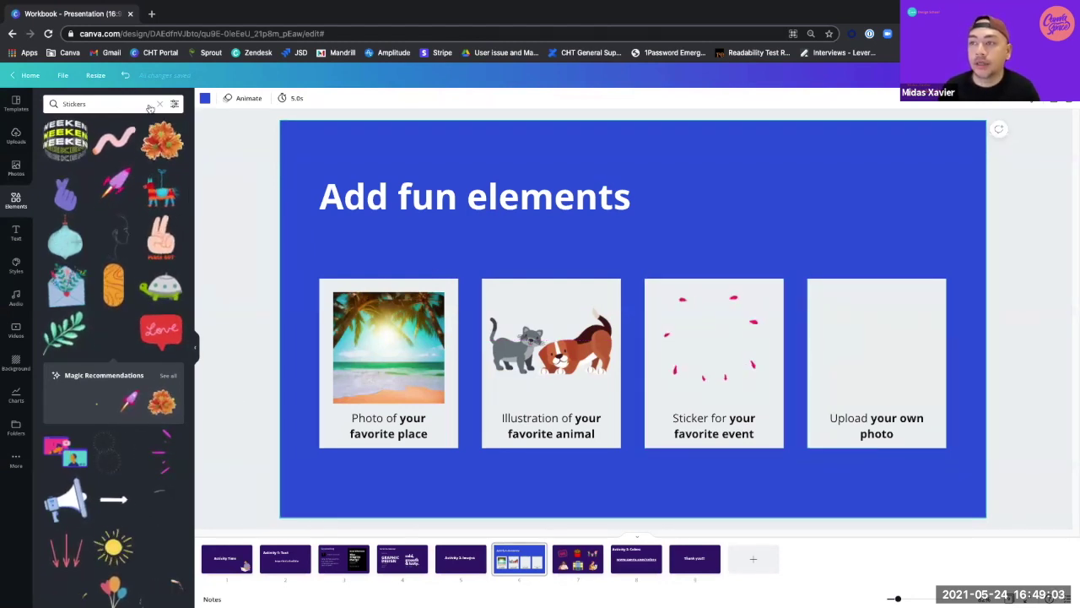
Clear the sticker search, view the available media upload sources, and return to the uploaded images.
click(160, 104)
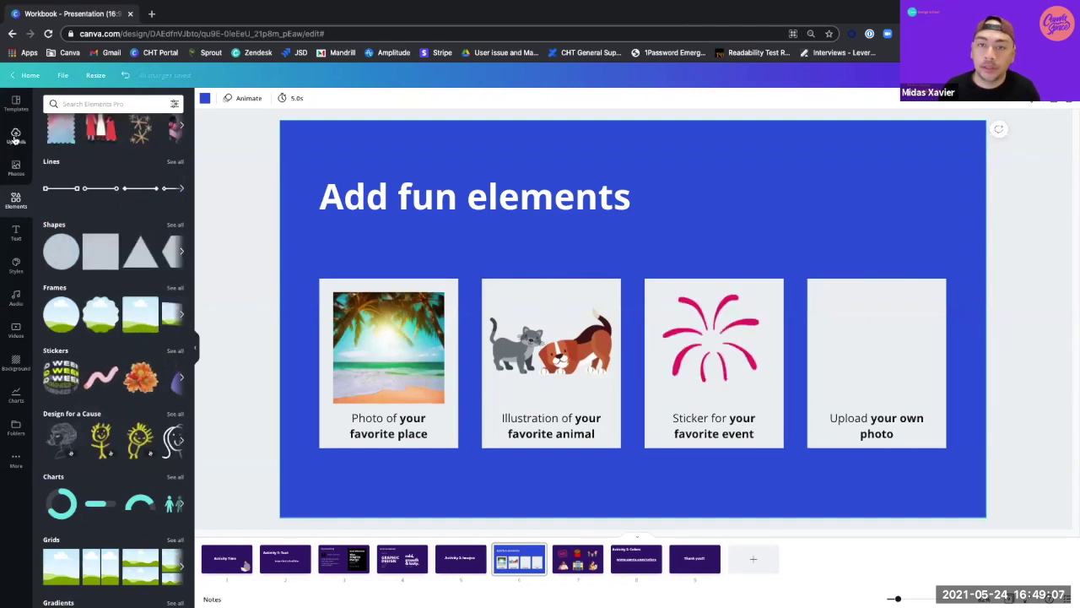
click(15, 135)
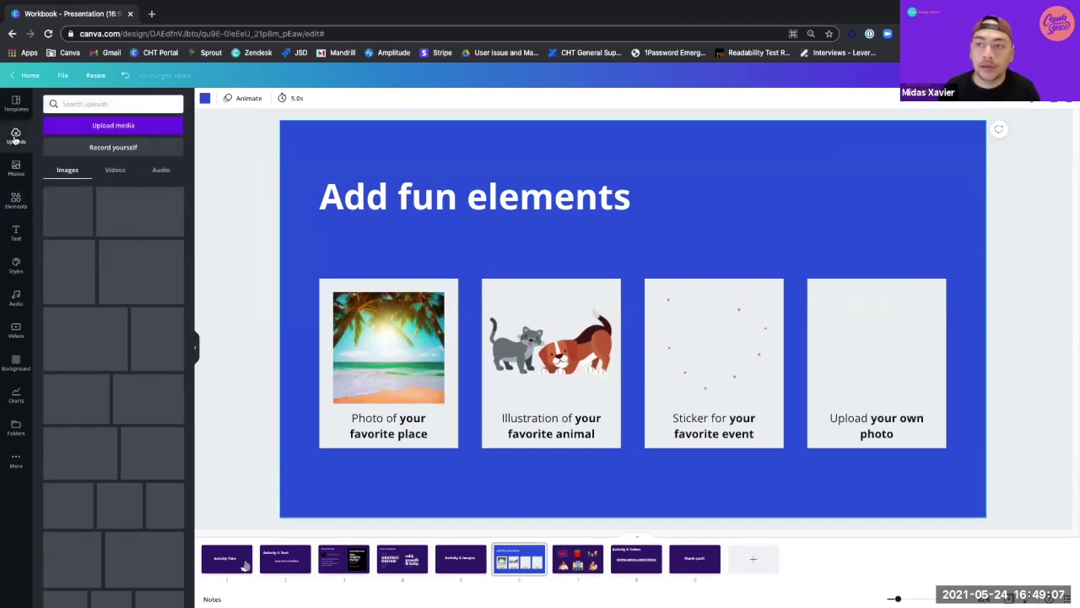
click(119, 127)
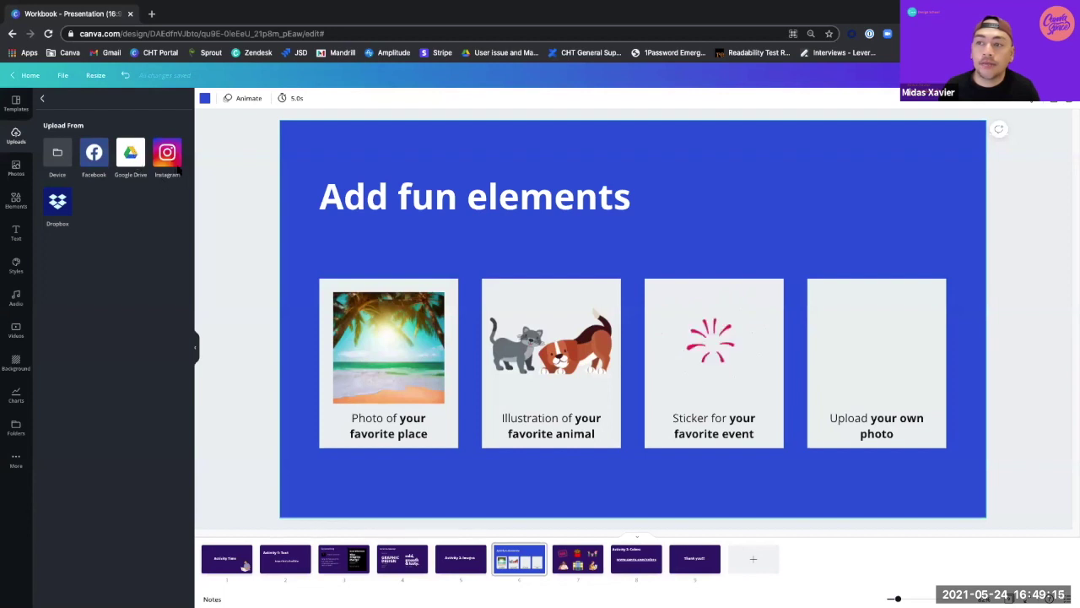
click(245, 164)
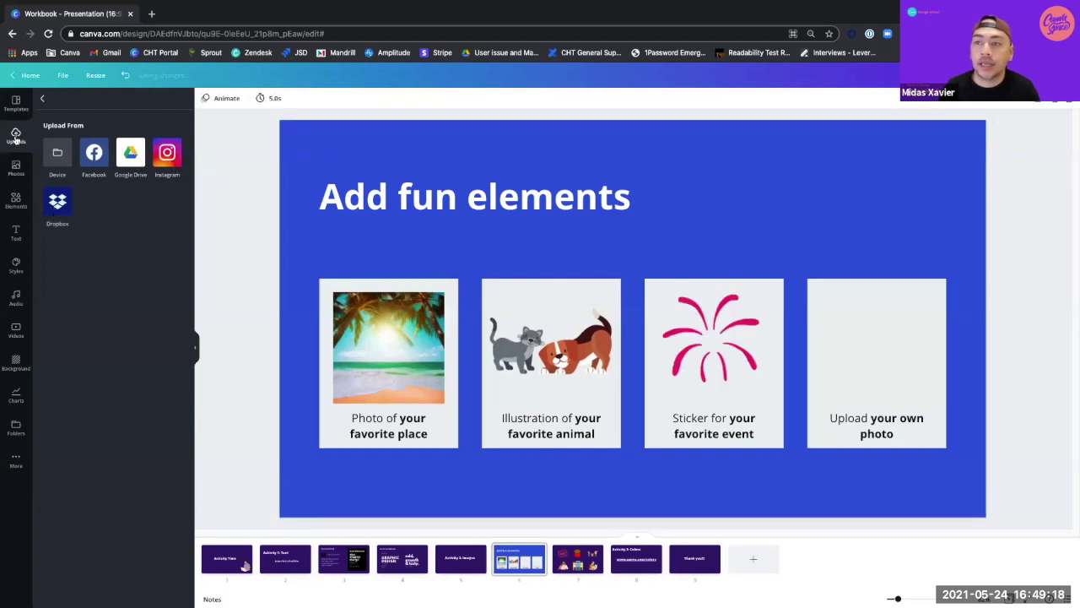
click(43, 100)
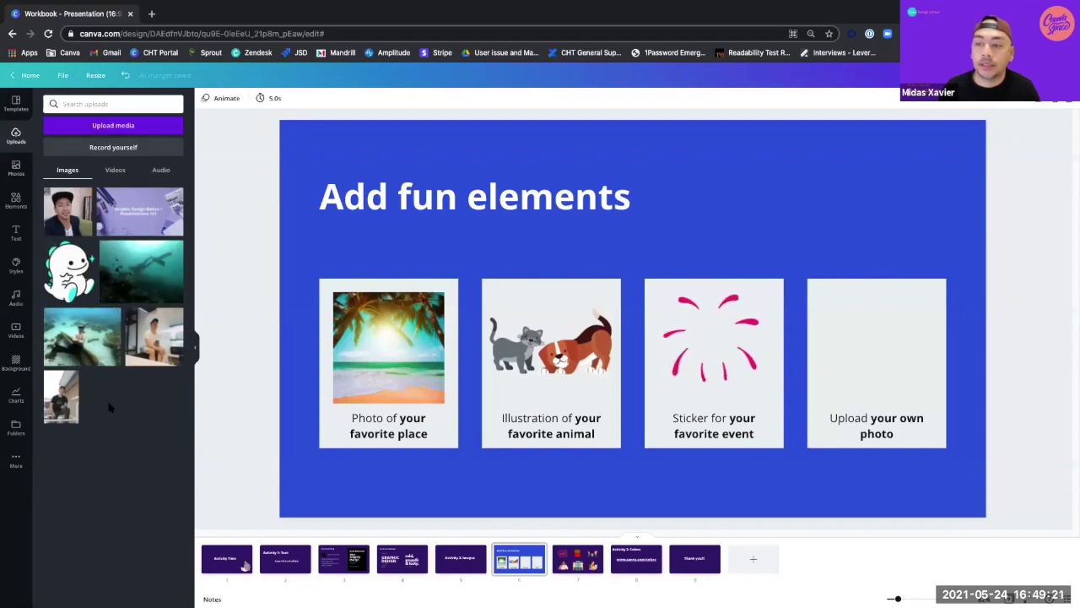
Add the uploaded underwater diving photo, scale it to fit and place it above the "Upload your own photo" caption.
click(85, 351)
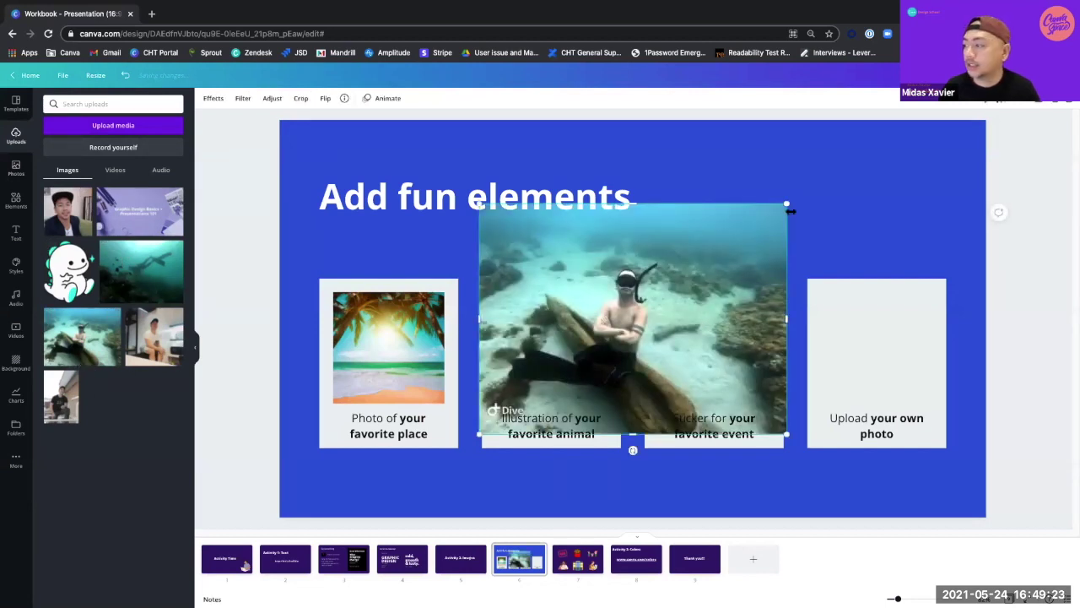
drag(784, 201, 625, 283)
drag(628, 329, 873, 337)
drag(776, 350, 815, 294)
drag(913, 358, 939, 390)
click(750, 211)
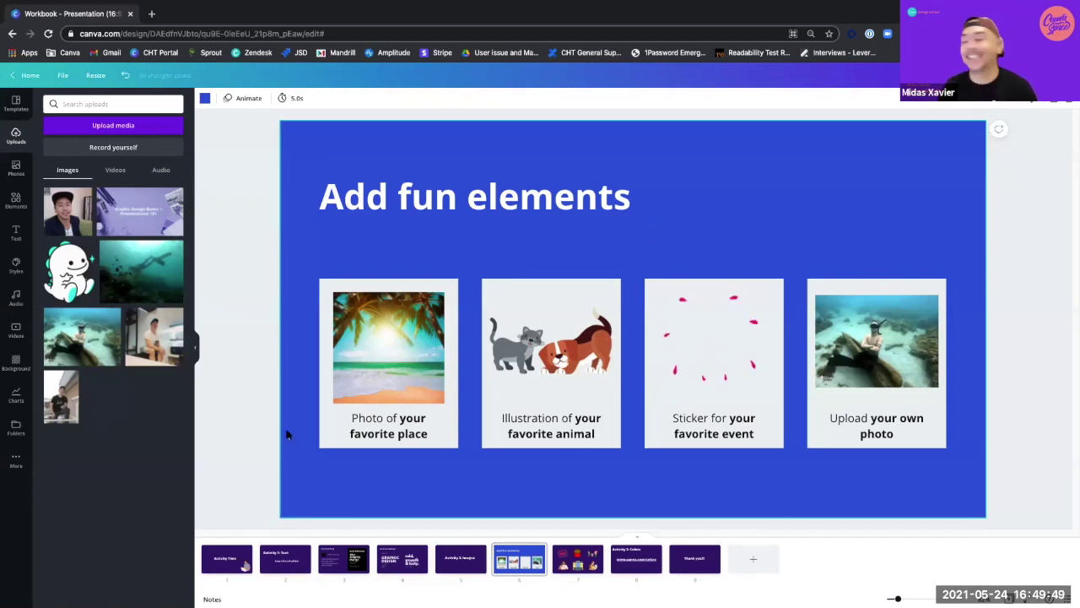
On page 7, recolor the OK stamp's red areas pink and its light grey texture black using the document colors.
click(578, 562)
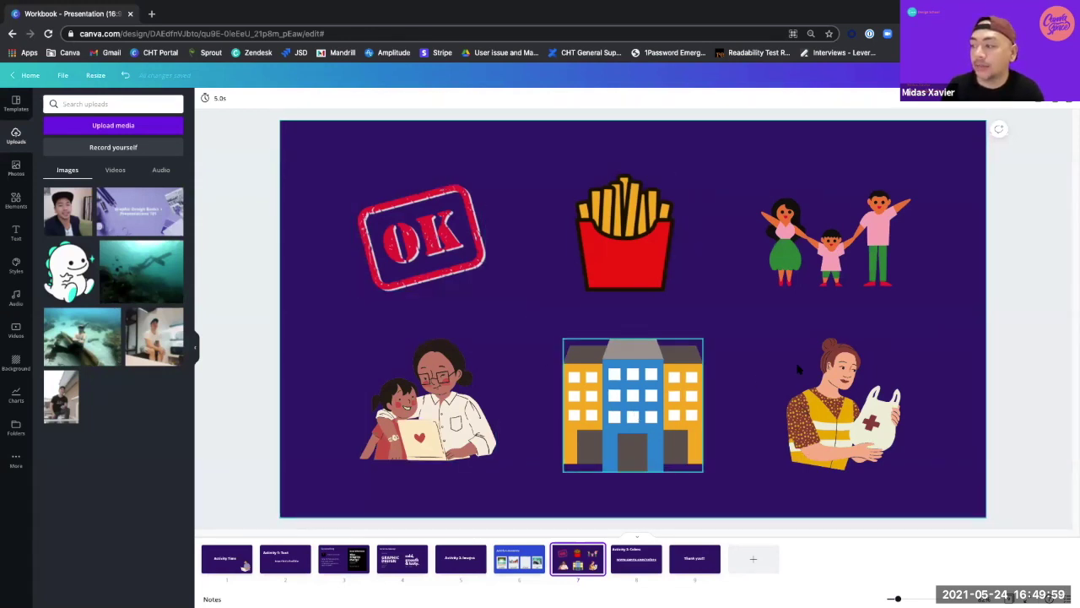
click(501, 295)
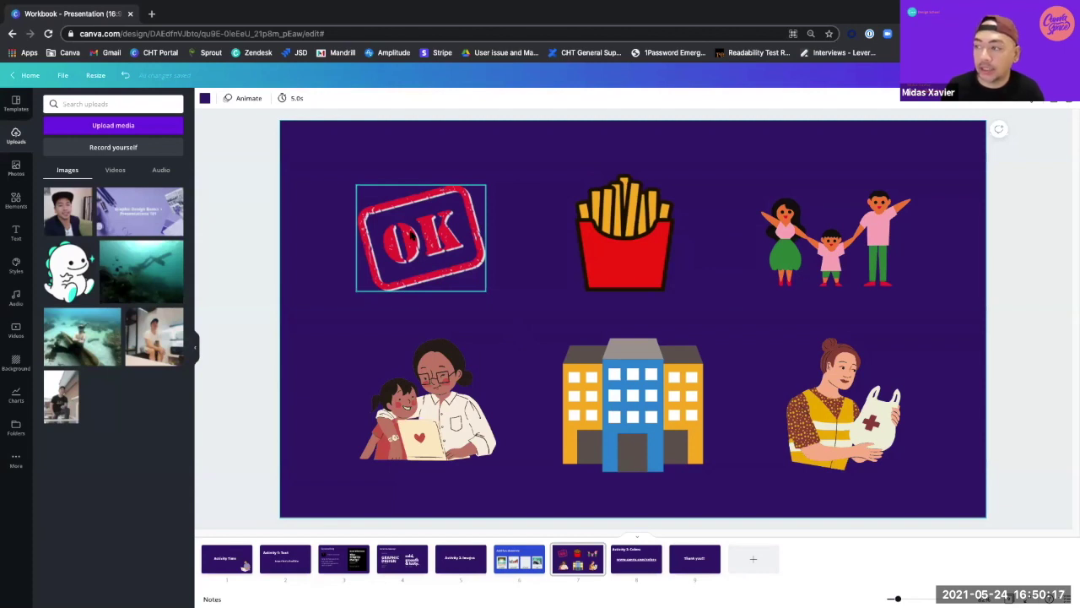
click(411, 238)
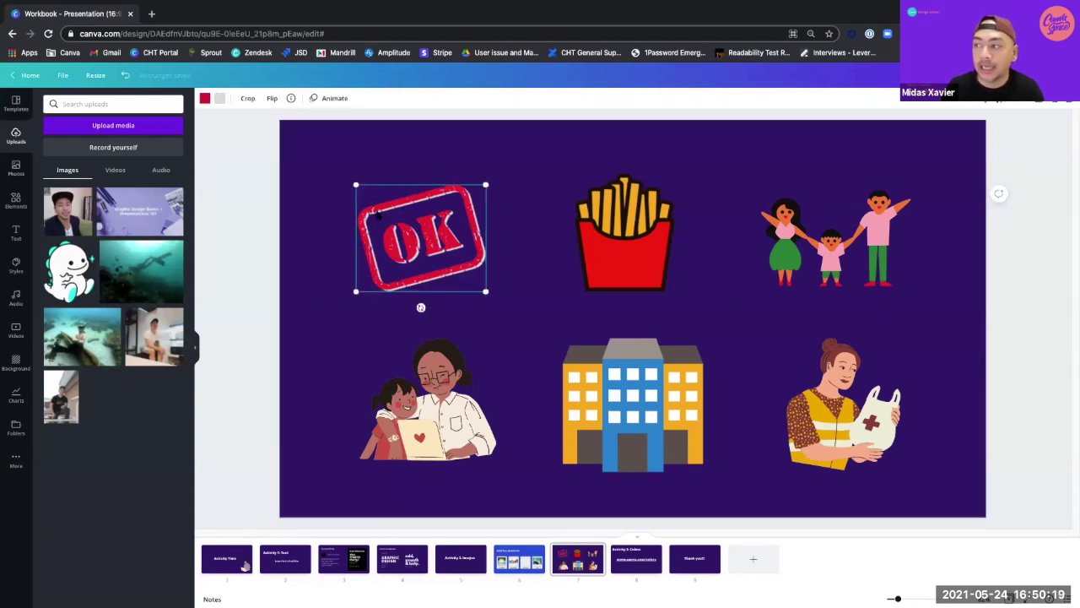
click(206, 100)
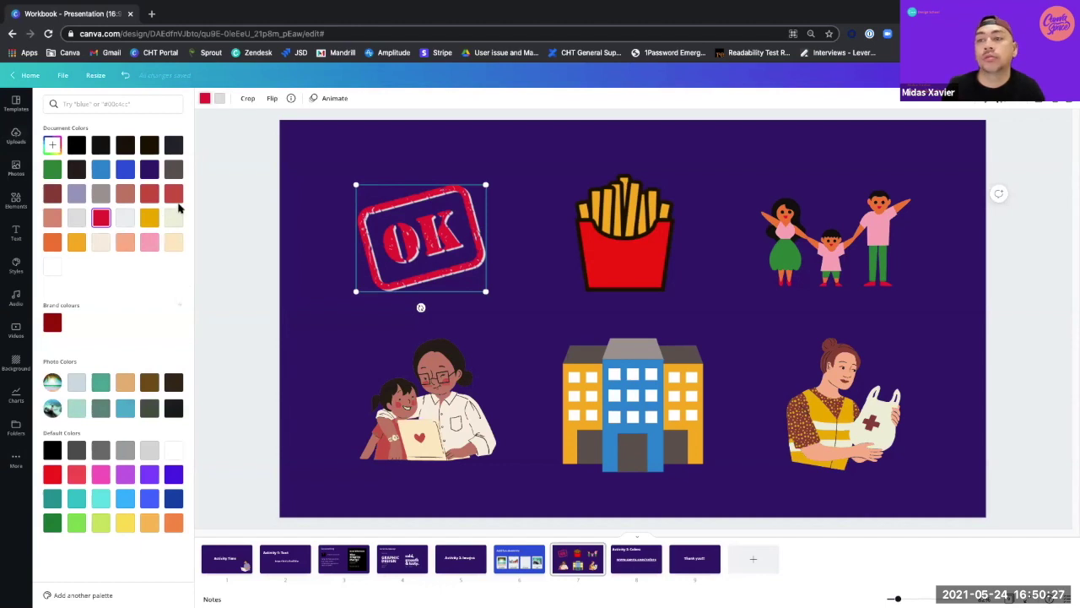
click(150, 194)
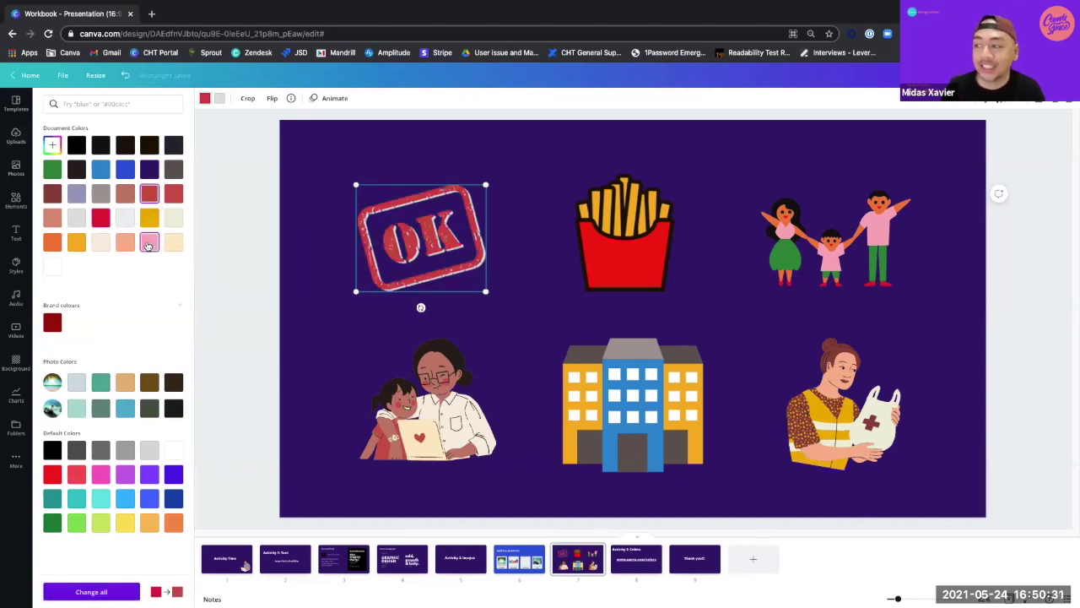
click(148, 243)
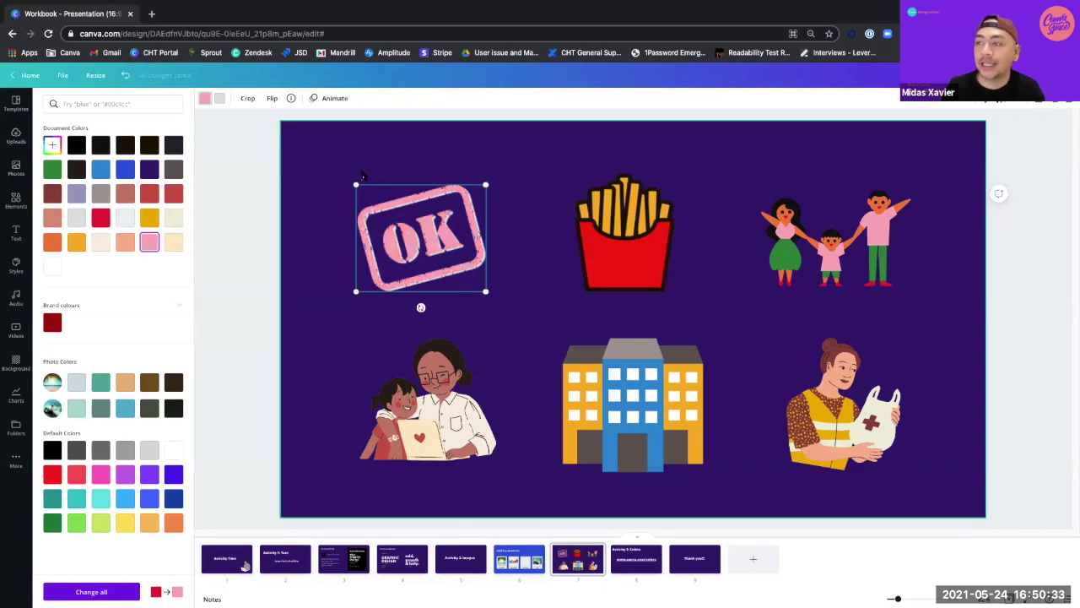
click(219, 99)
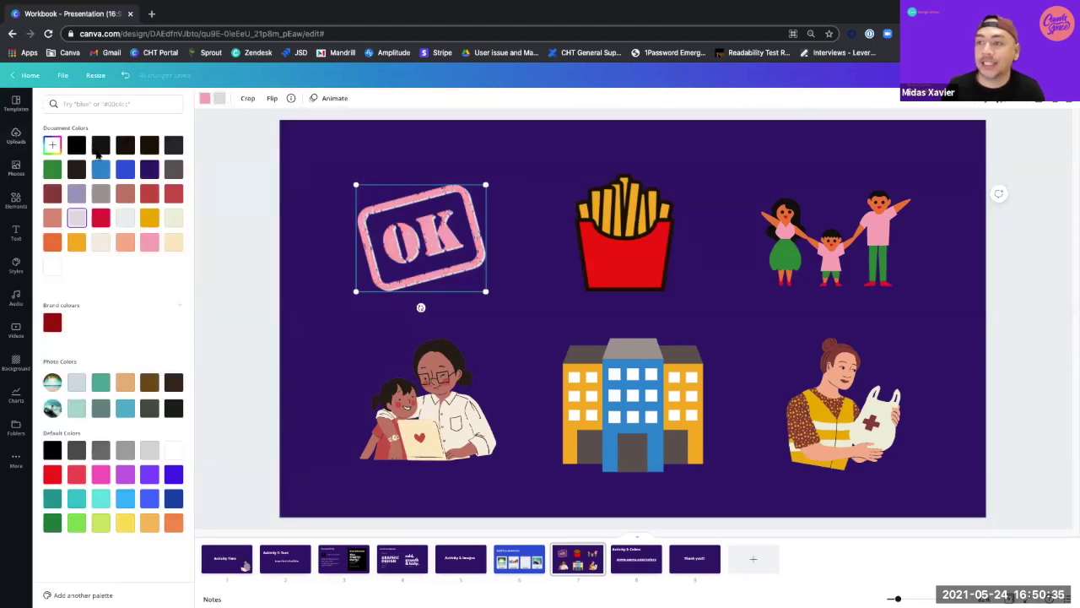
click(330, 335)
click(511, 252)
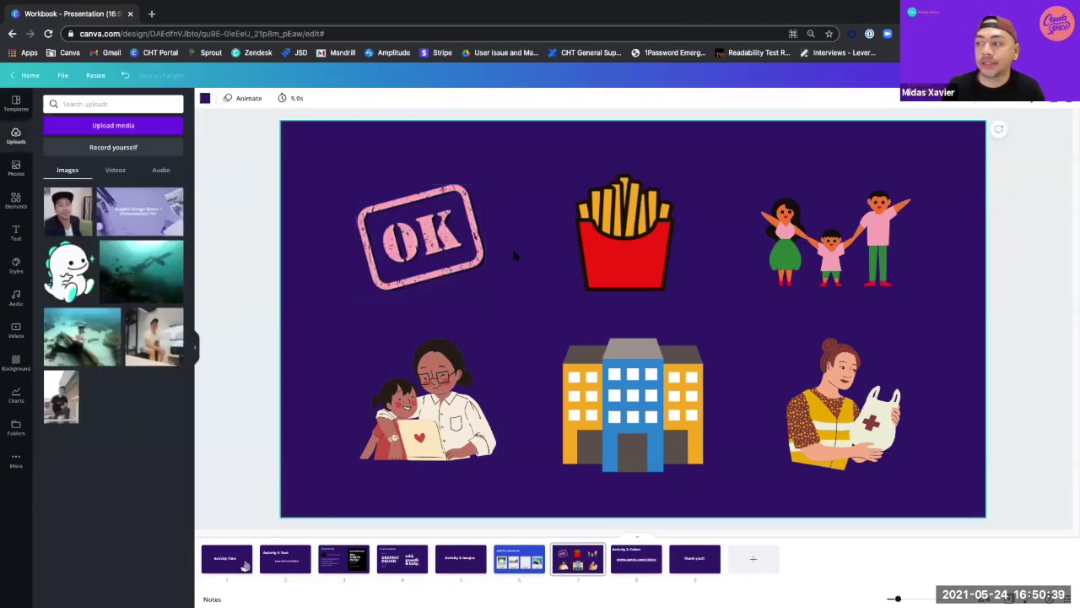
Recolor the yellow of the french fries graphic to pale cream using the document colors.
click(624, 237)
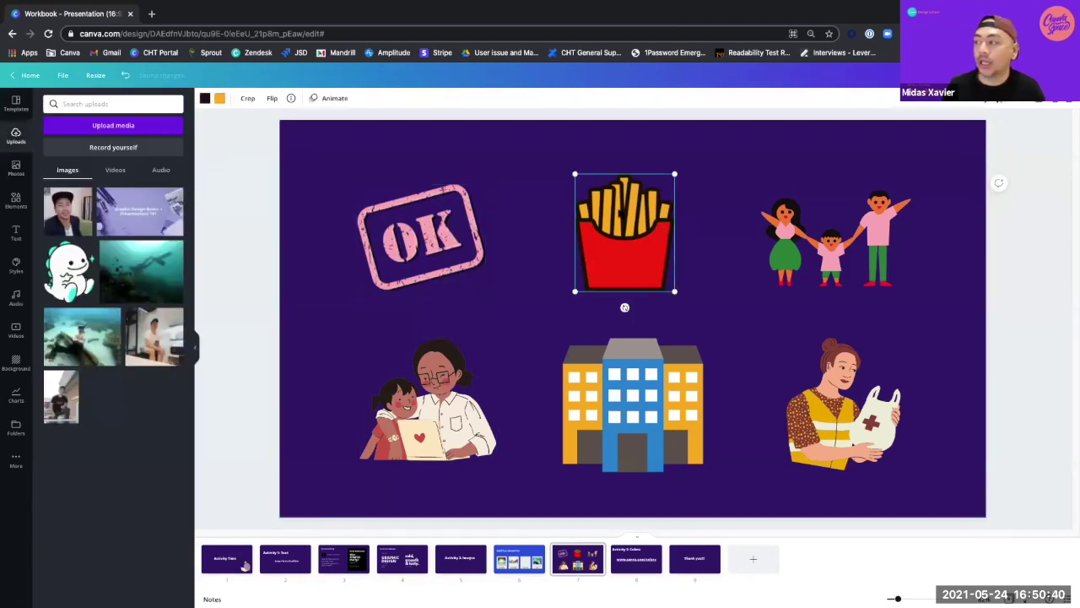
click(220, 99)
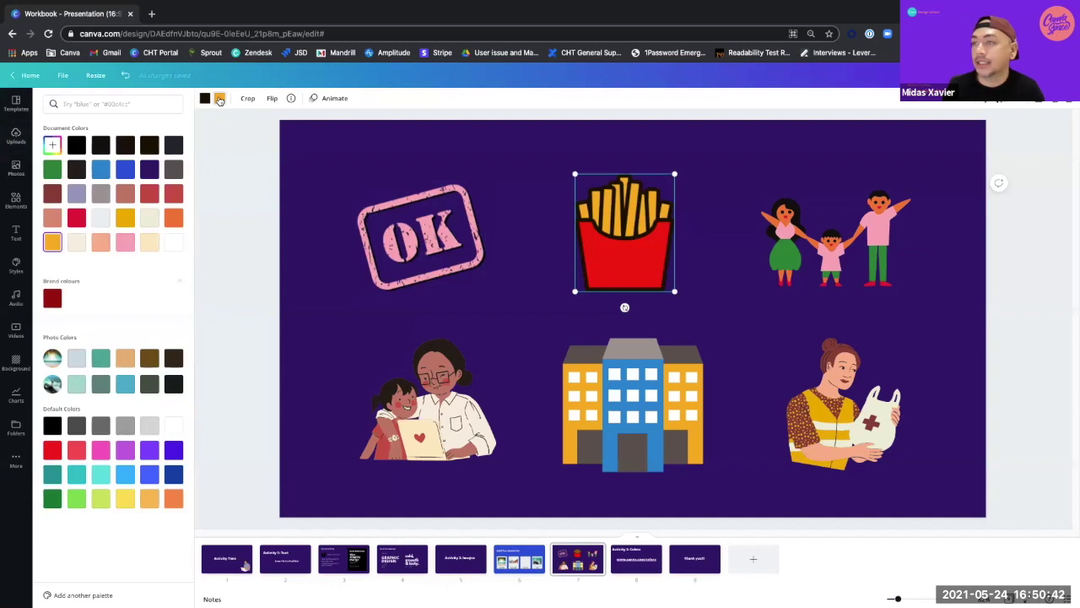
click(149, 243)
click(618, 287)
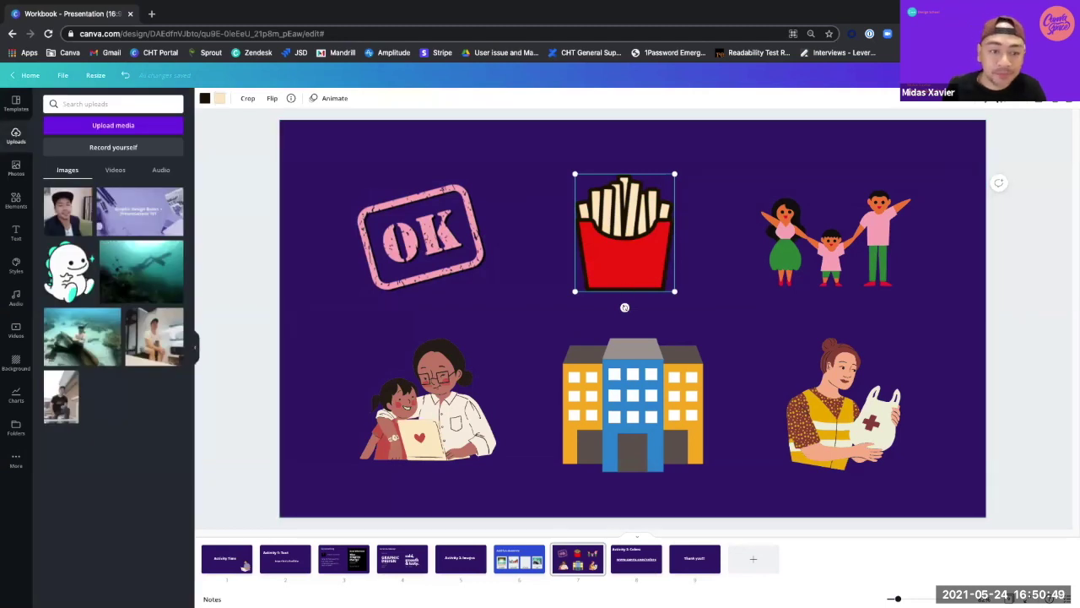
click(650, 320)
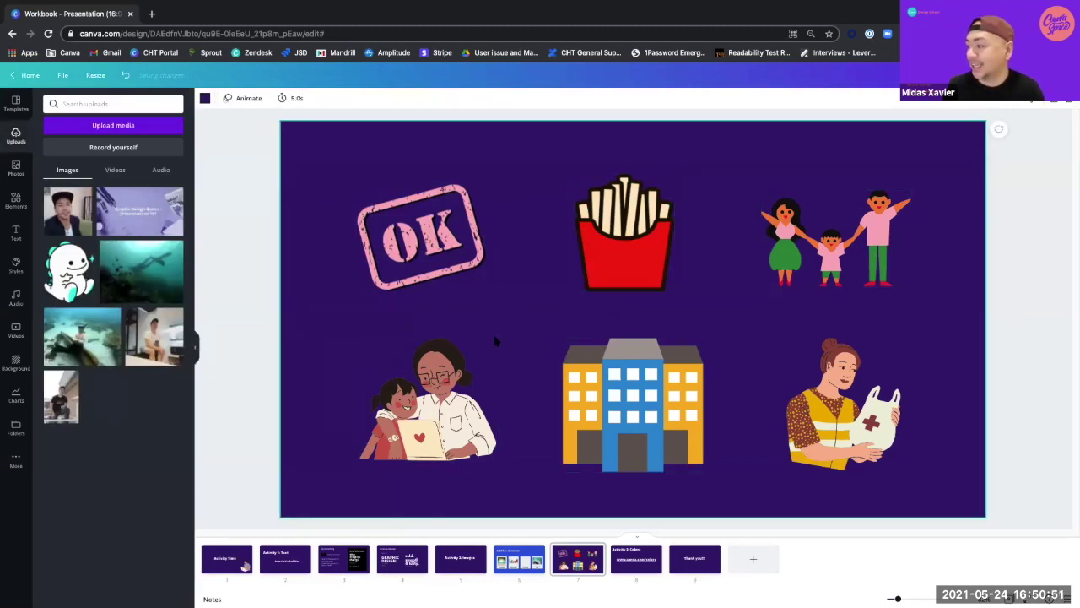
key(Right)
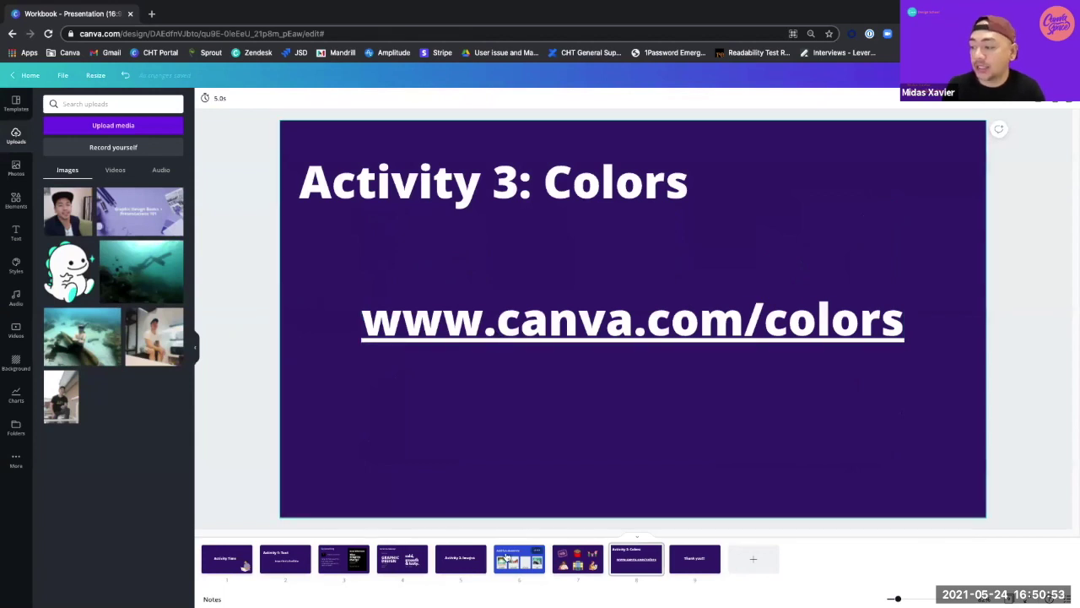
click(509, 559)
key(Right)
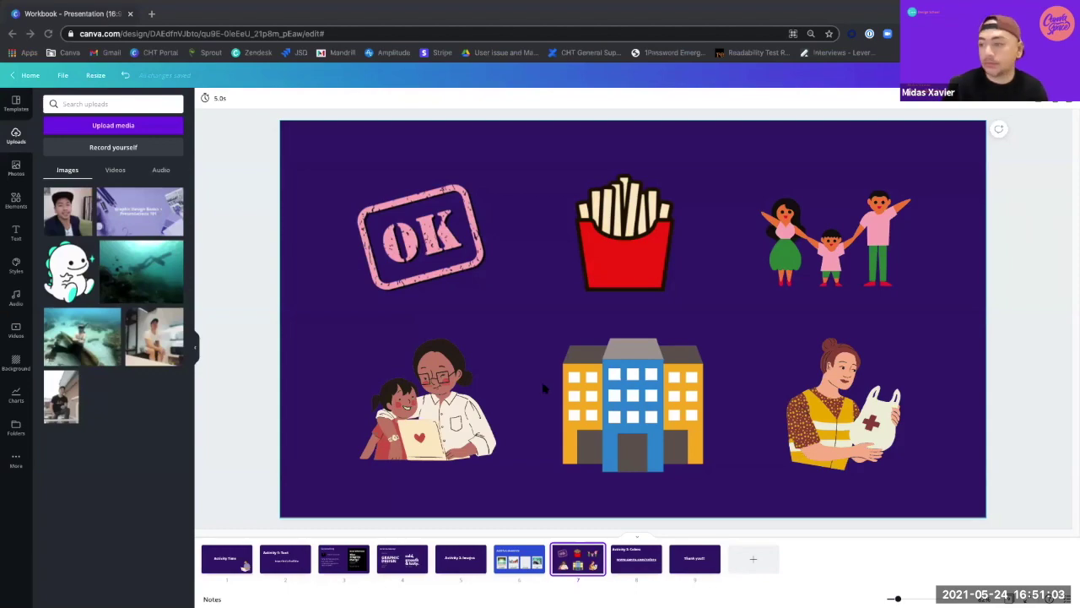
key(ctrl+Left)
key(ctrl+Right)
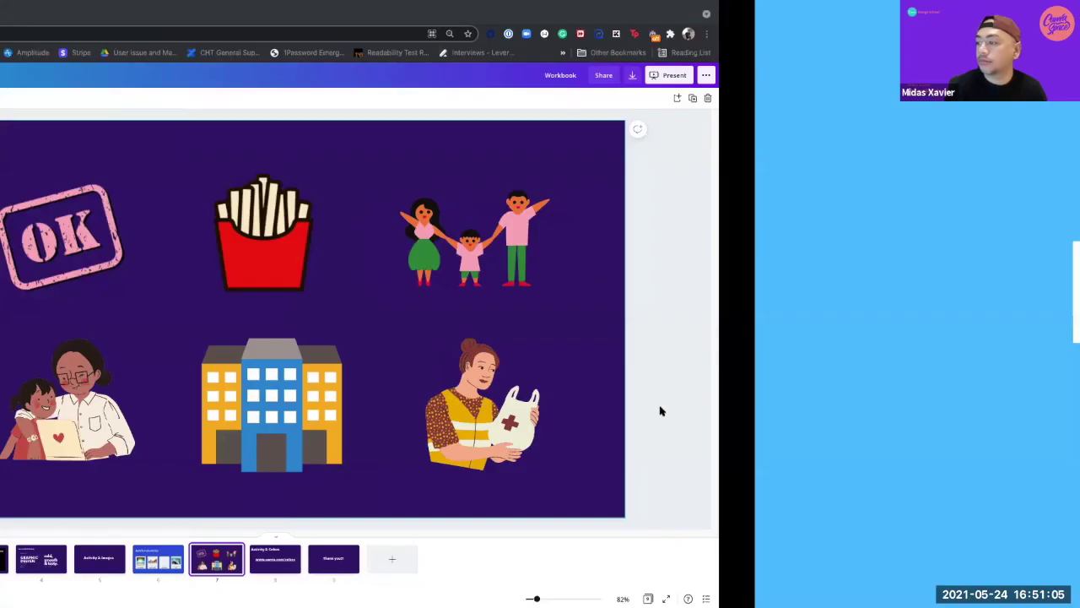
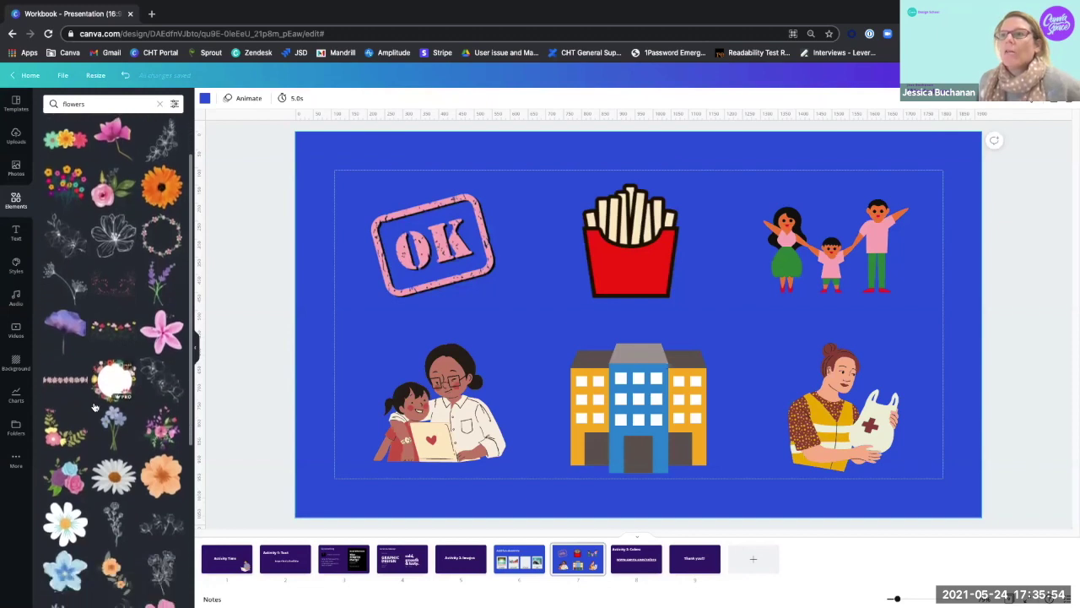
Browse the flower graphics, then view the suggested "Mothers day" and "Memorial day" element searches.
scroll(95, 407, down, 3)
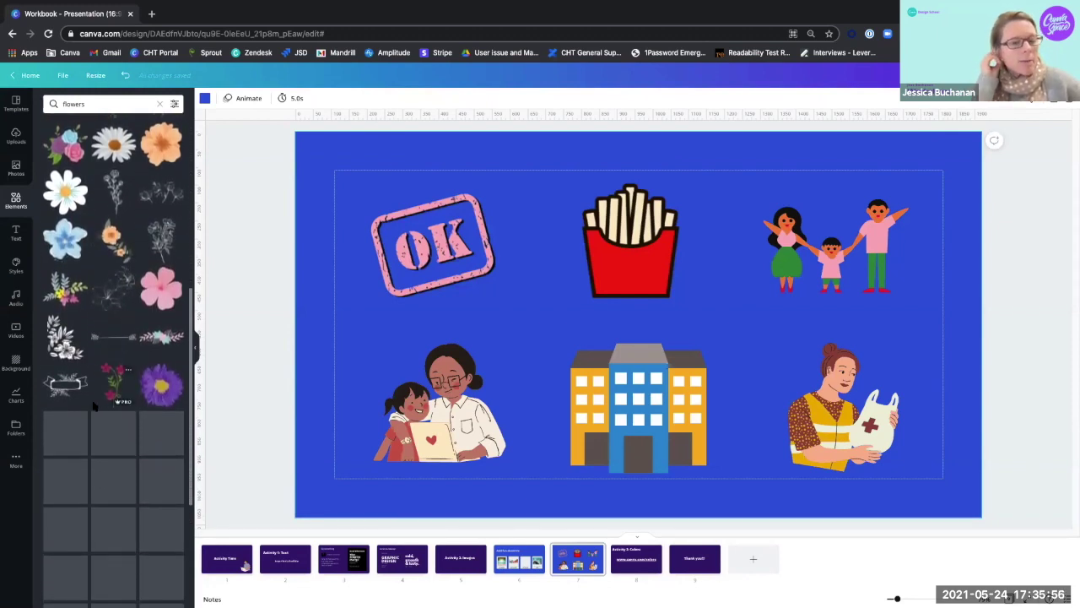
scroll(96, 408, up, 3)
drag(191, 396, 192, 118)
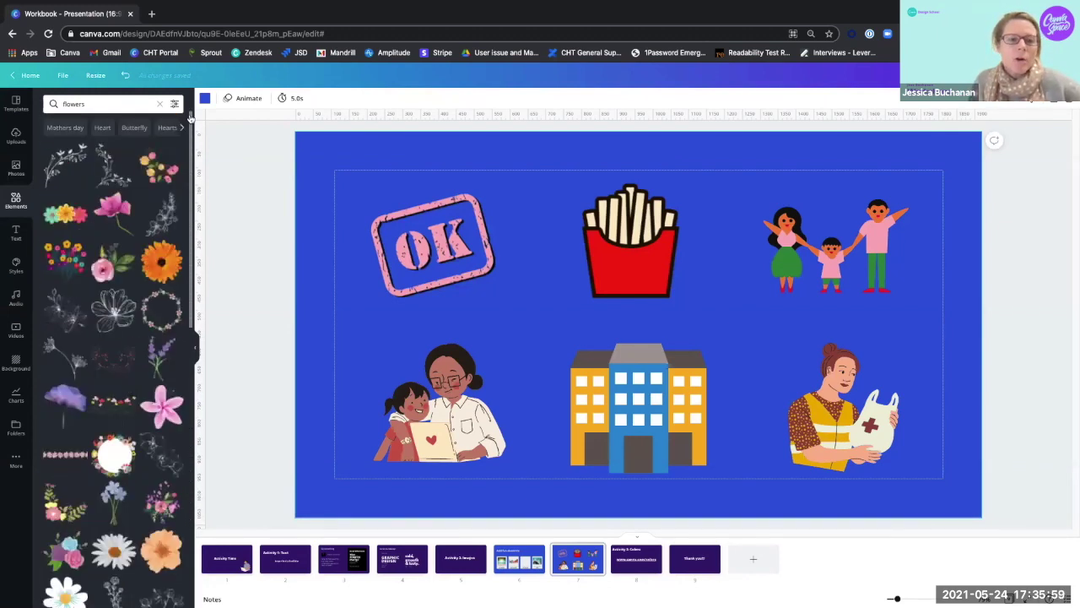
click(68, 127)
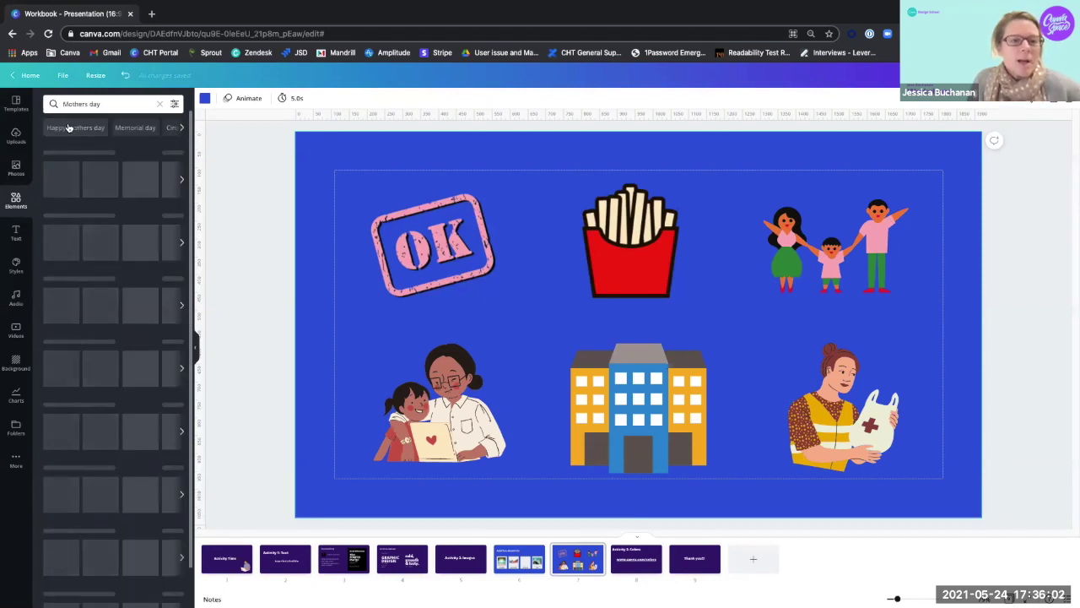
click(132, 129)
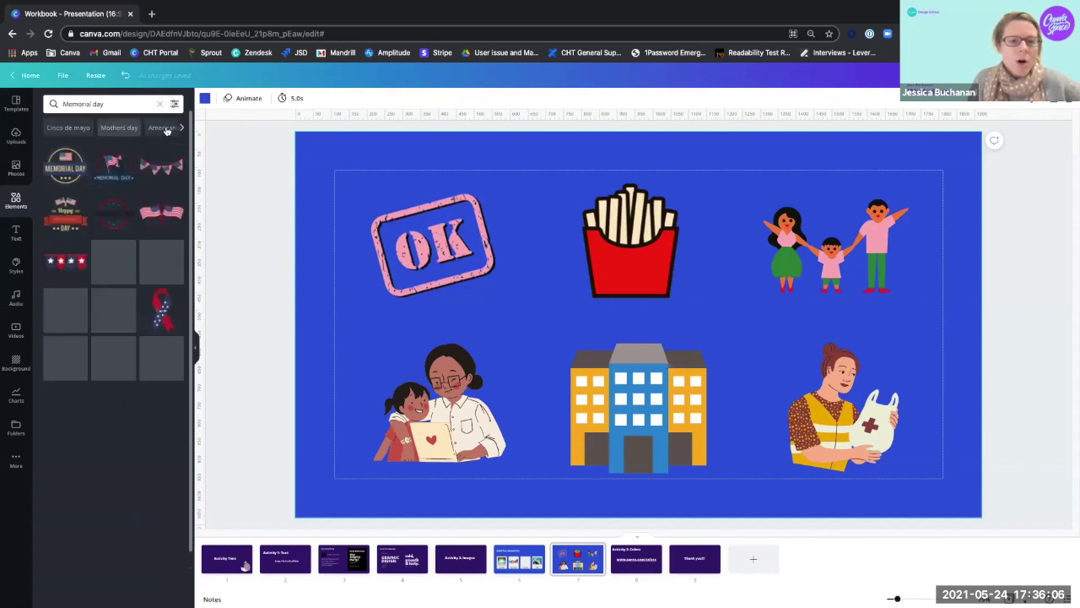
View the suggested "Cinco de mayo" elements, then clear the search and select the french fries graphic.
click(56, 128)
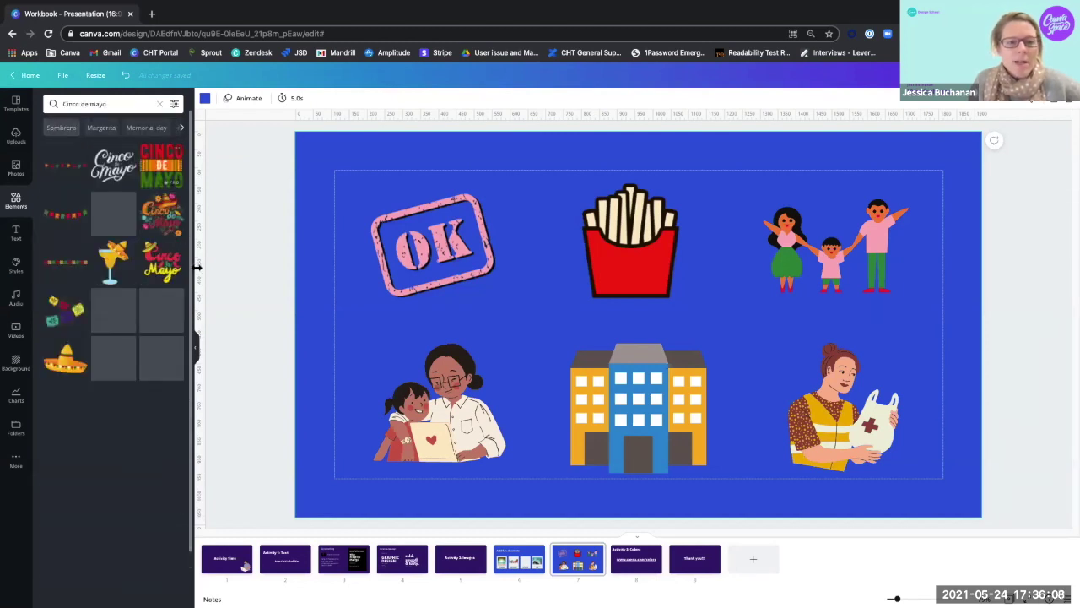
click(174, 105)
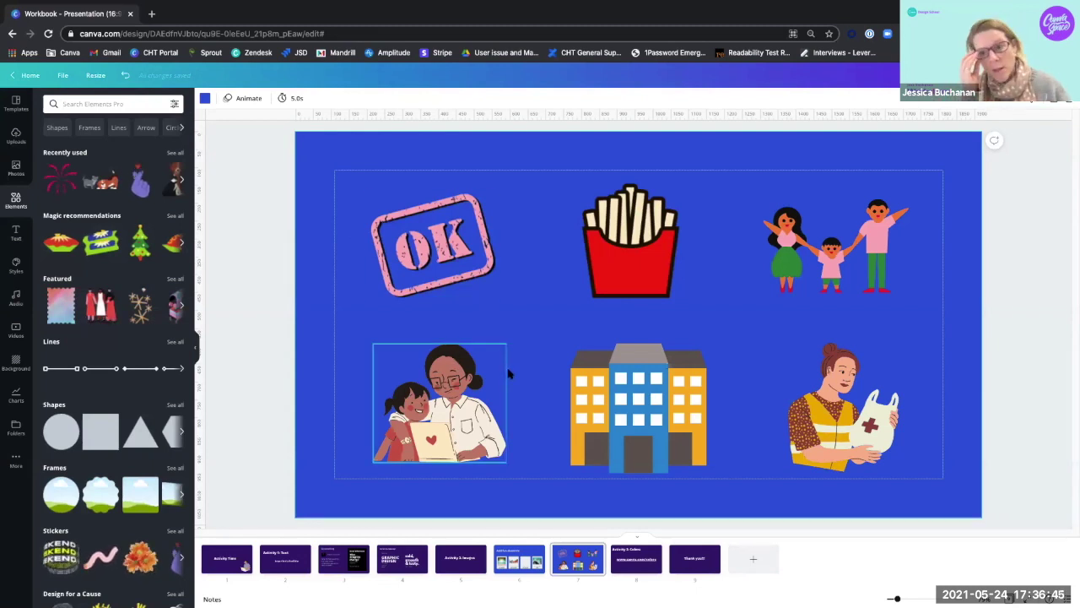
click(599, 244)
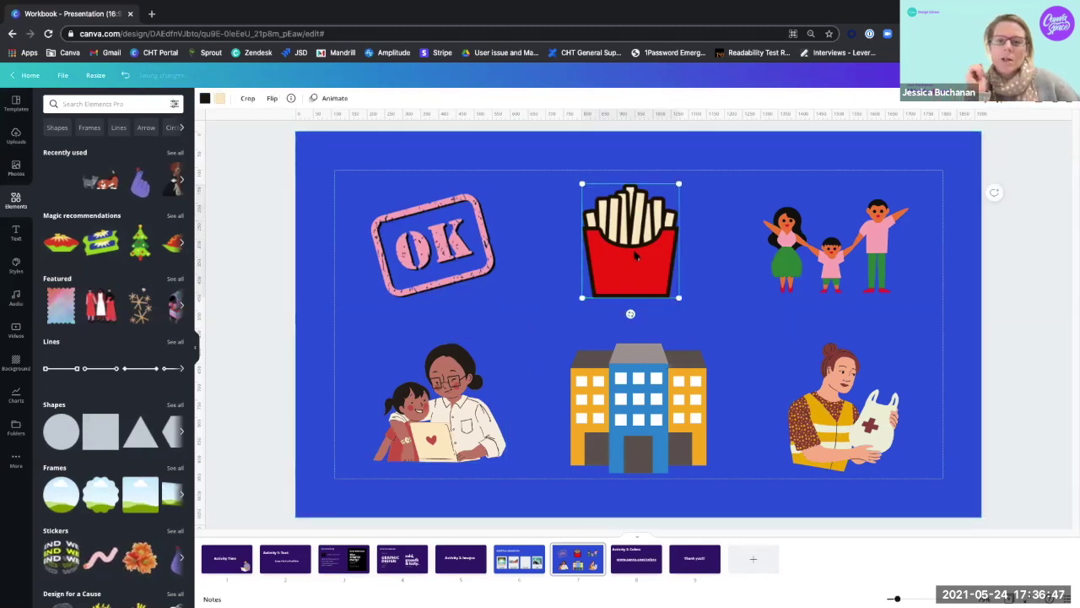
Send the beach photo on page 6 backward behind its card, then bring it forward again.
click(950, 103)
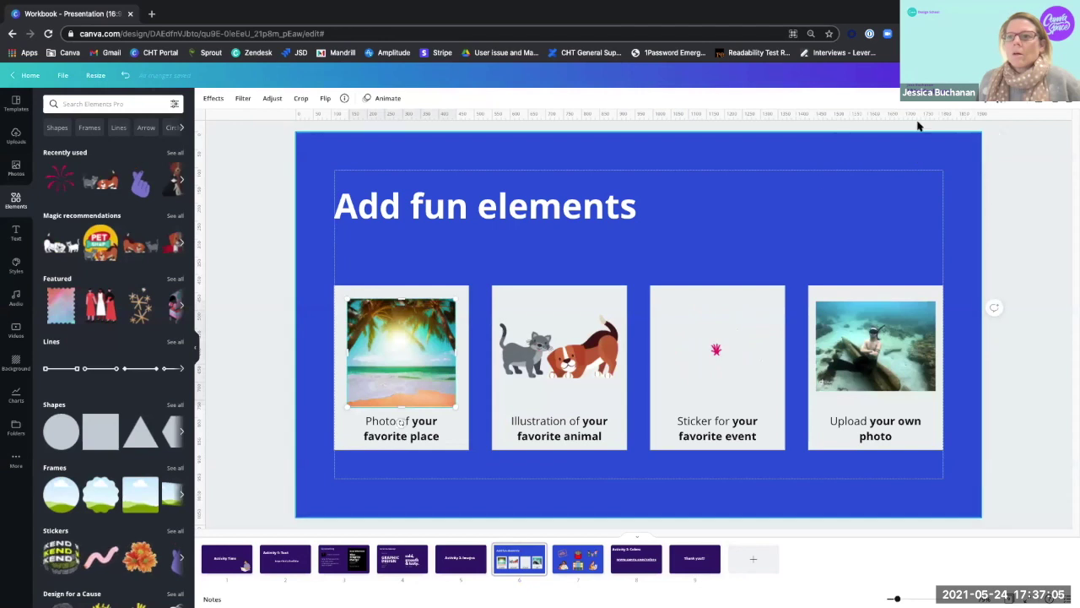
click(951, 100)
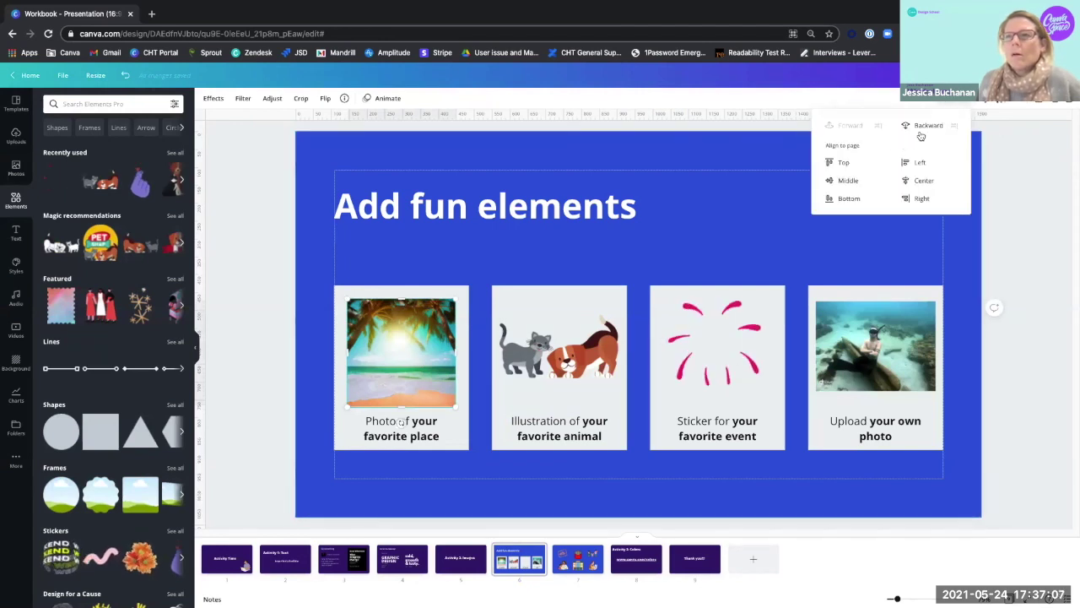
click(923, 126)
click(924, 125)
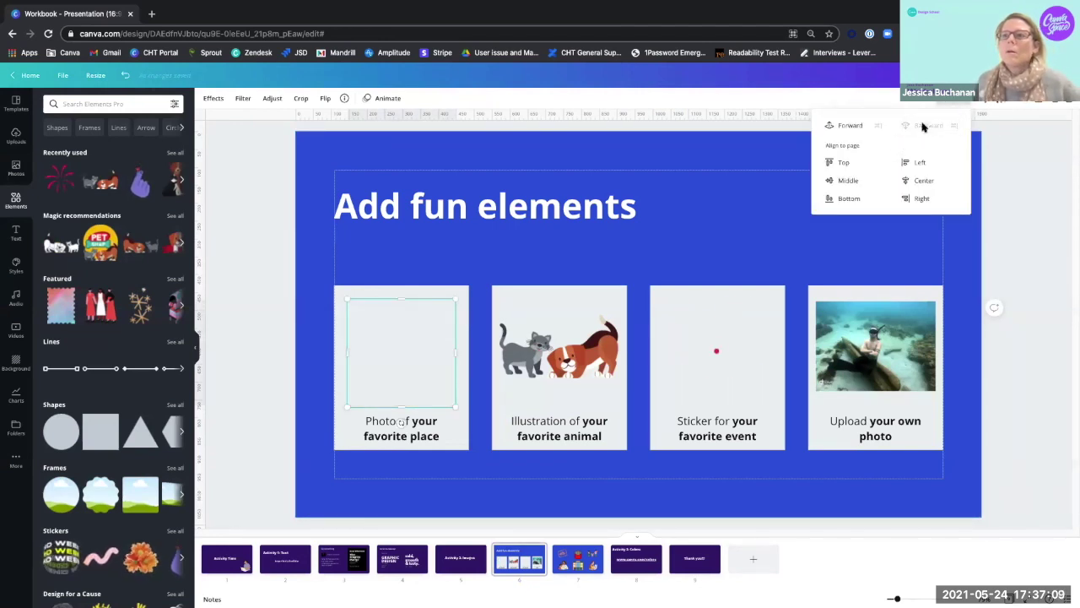
click(859, 126)
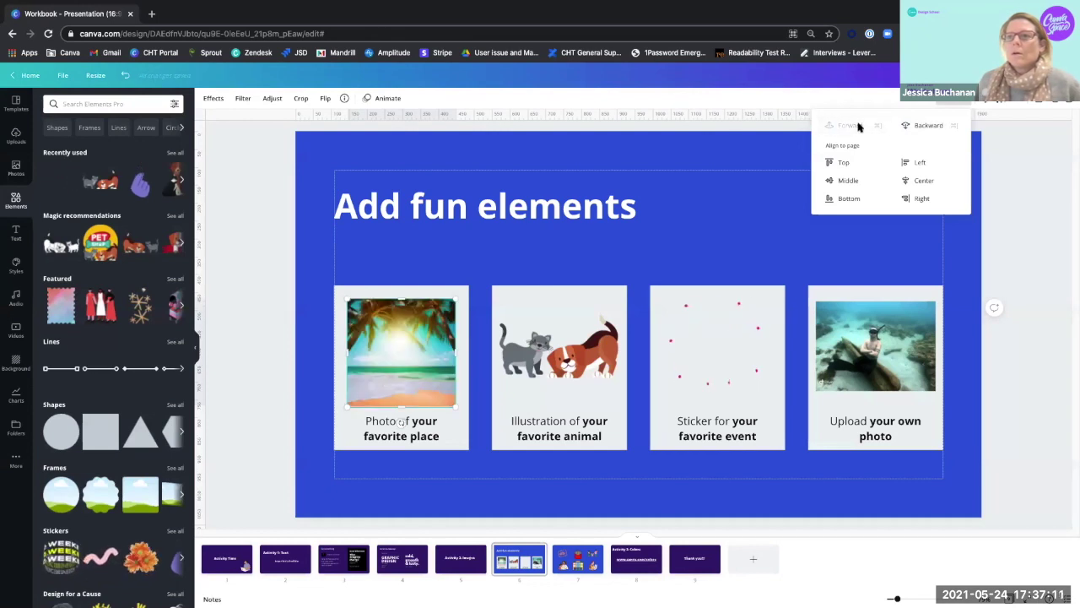
key(Escape)
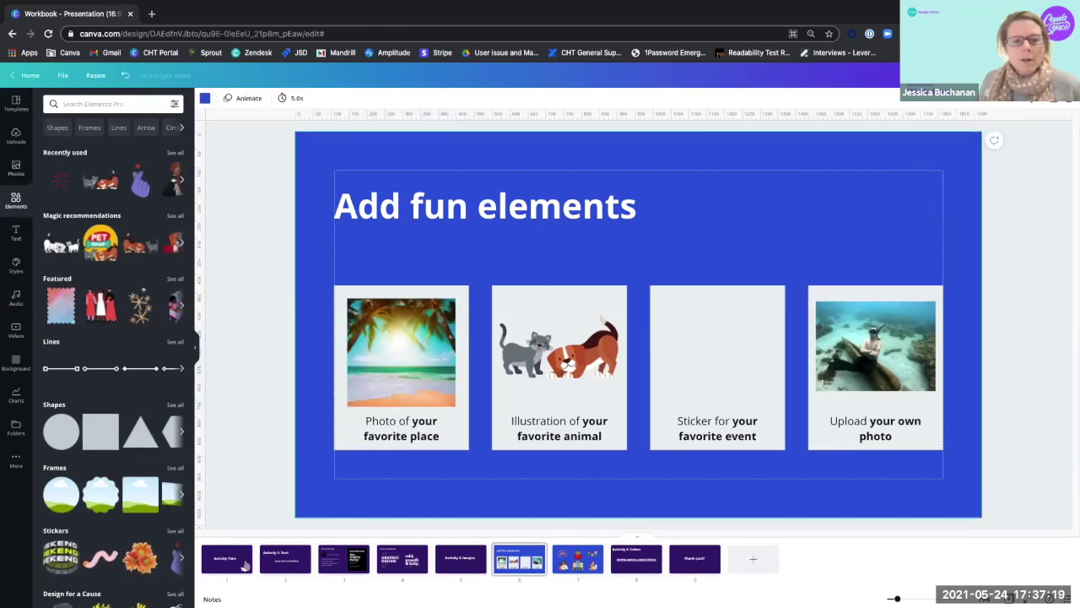
Turn on the guides for the design and check the ruler, guide and margin display options.
click(267, 218)
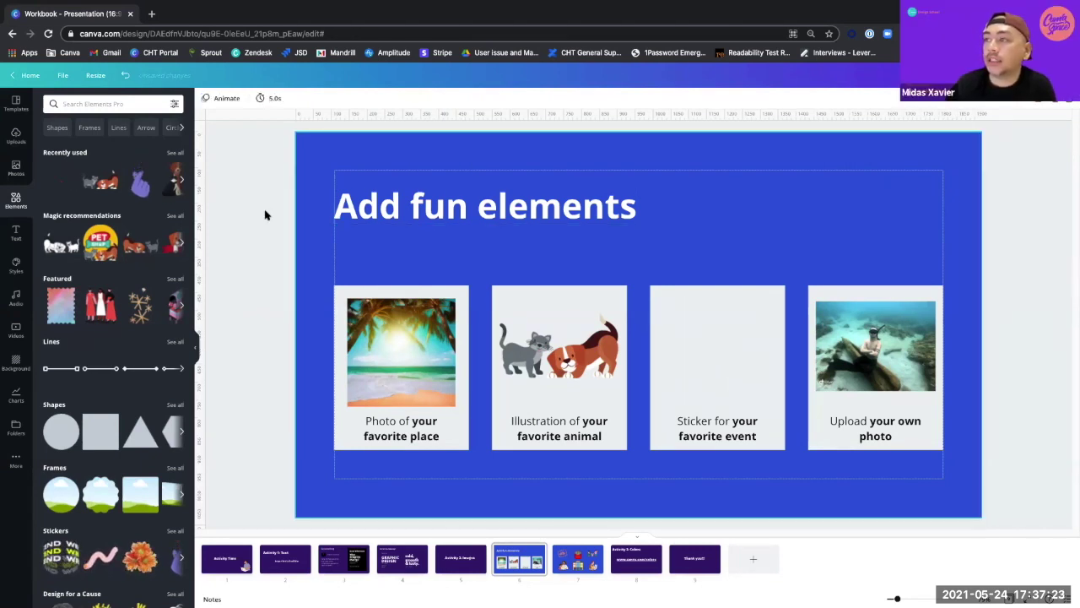
click(64, 76)
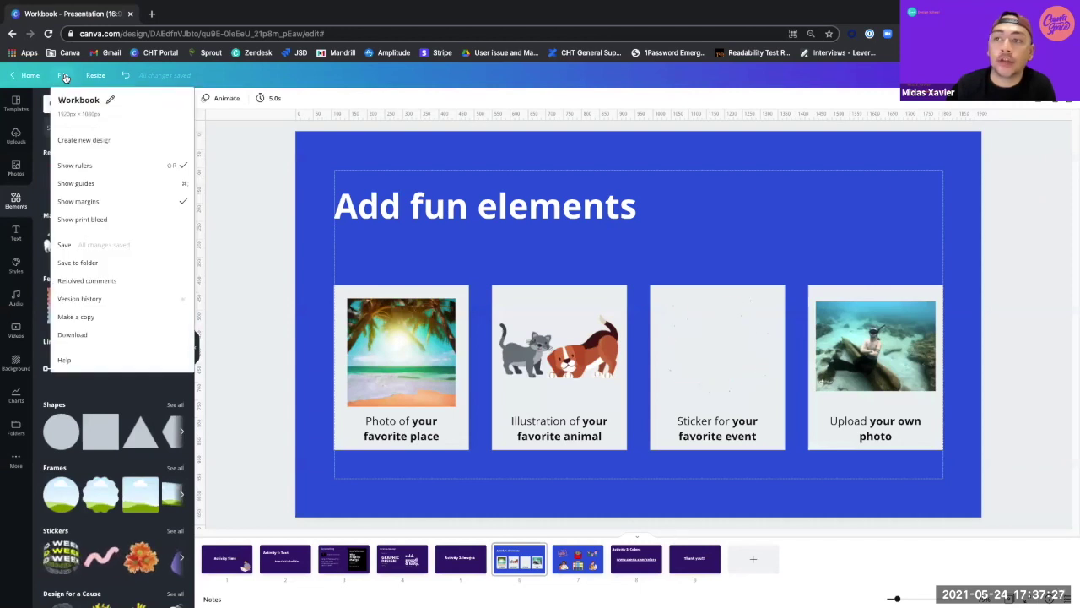
click(88, 184)
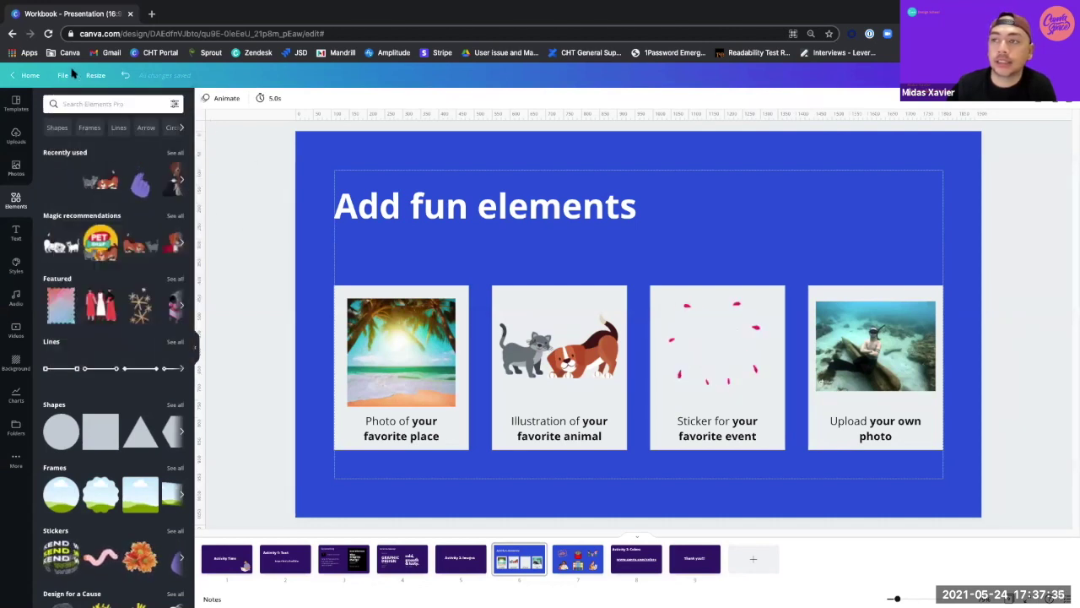
click(62, 75)
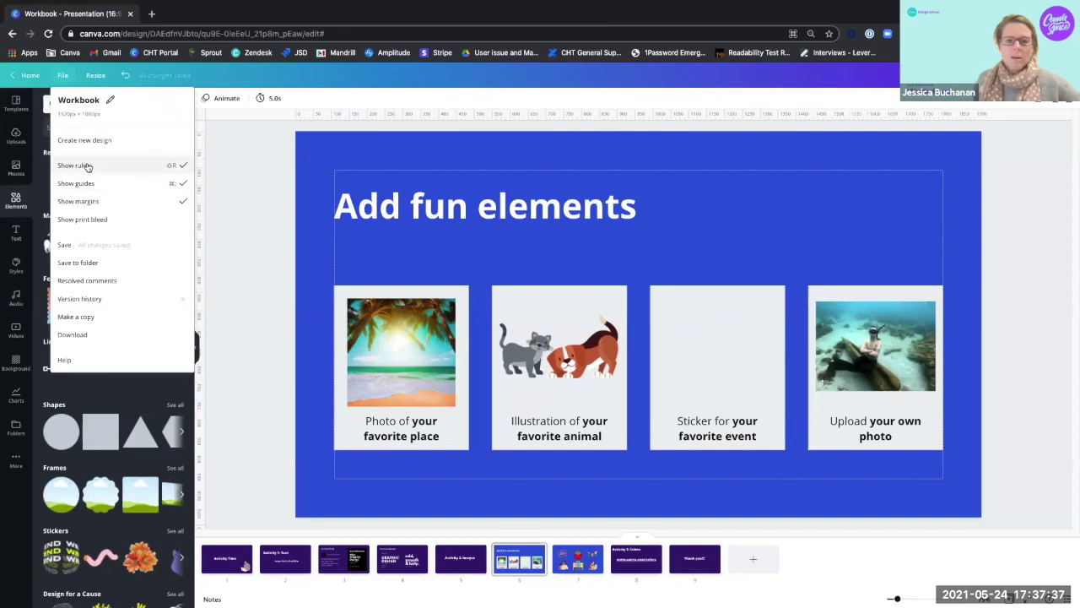
click(256, 221)
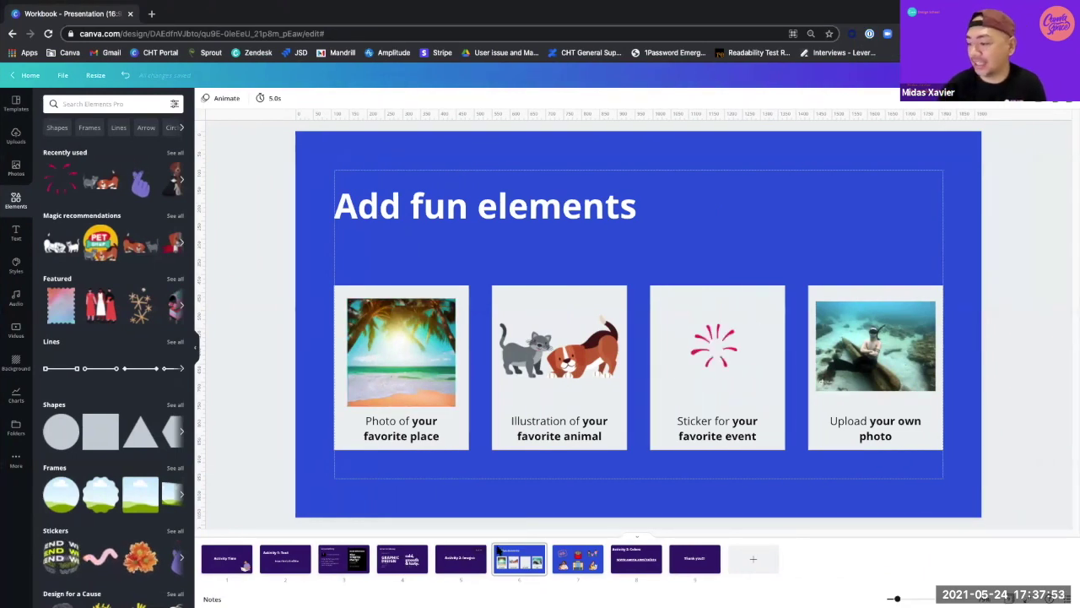
On page 4, set the transparency of the "RIVERSIDE HIGH SCHOOL COMPUTER CLUB" text to 22.
click(451, 560)
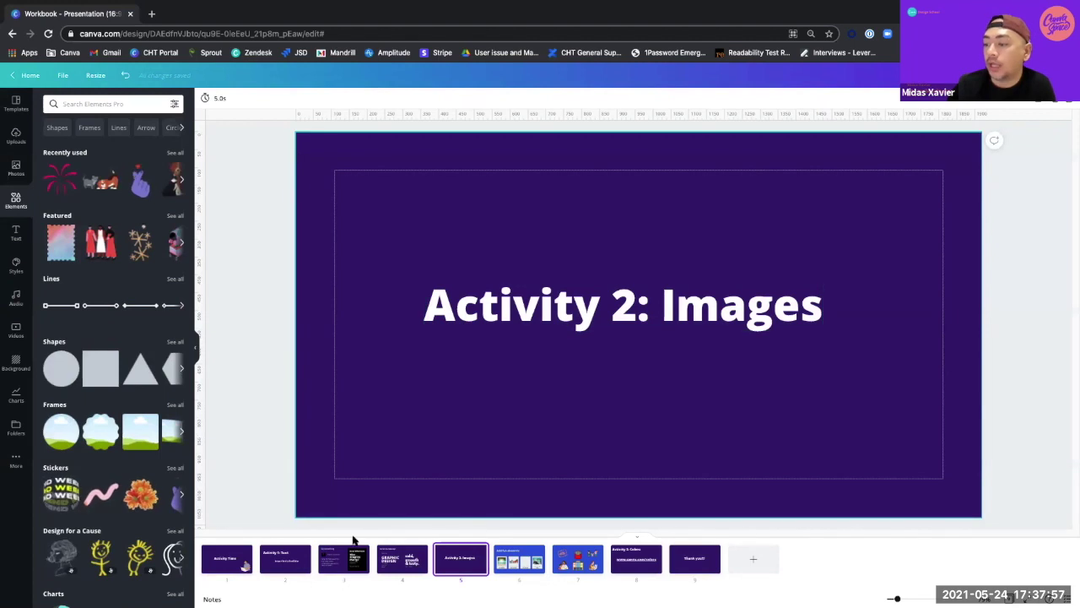
key(Left)
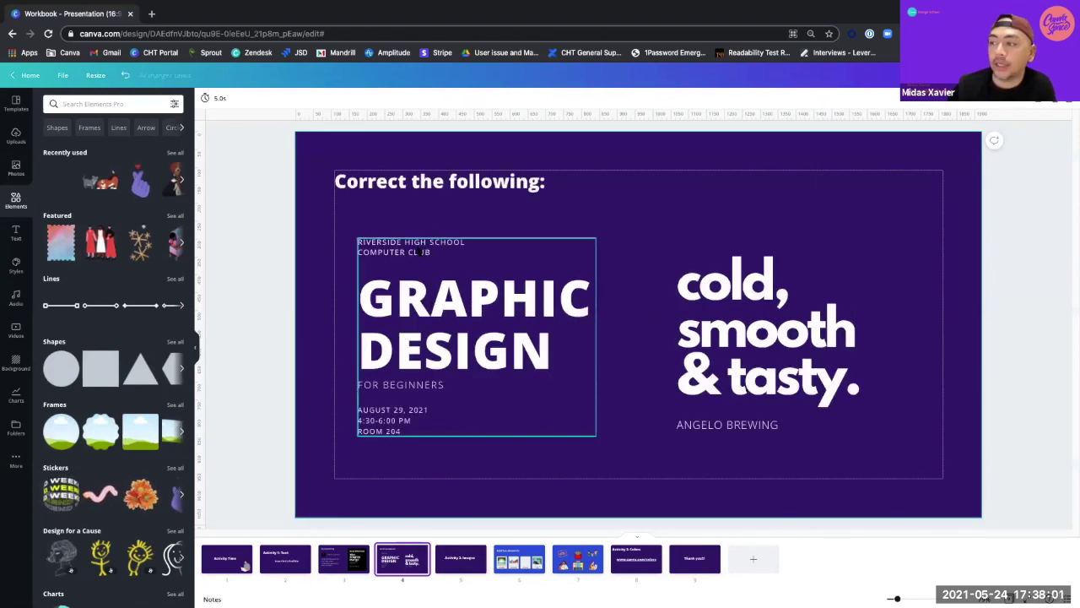
click(420, 252)
triple_click(418, 250)
triple_click(419, 244)
click(439, 248)
drag(396, 249, 363, 238)
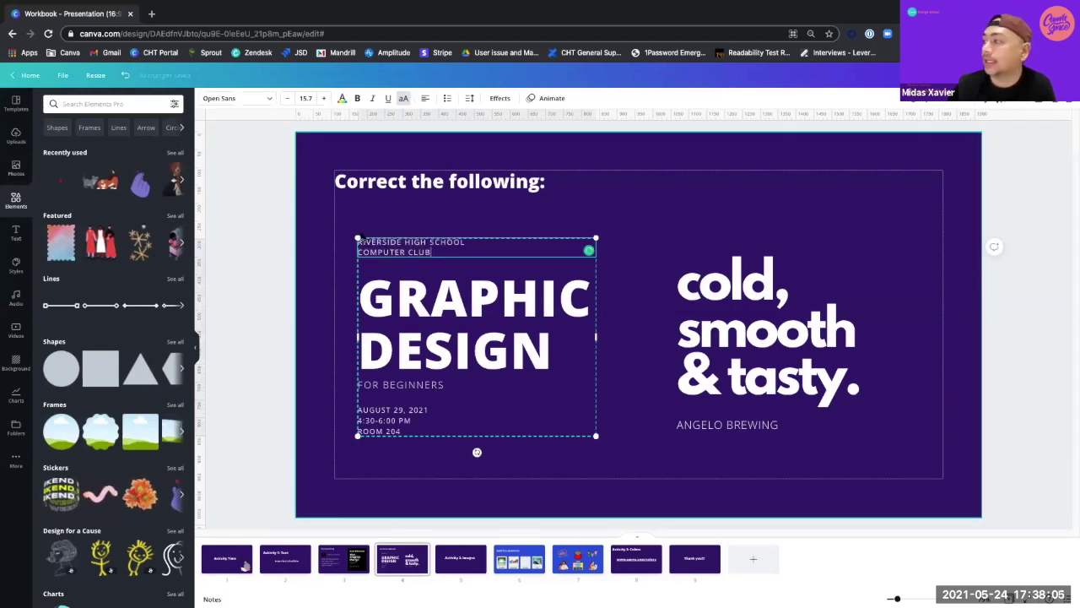
shift+click(357, 237)
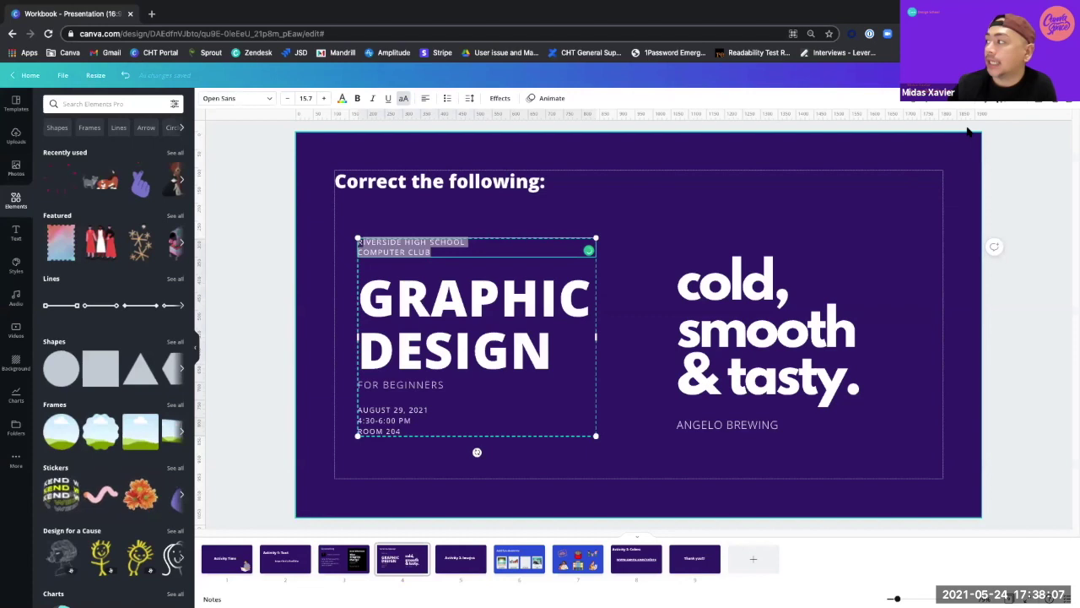
click(1003, 101)
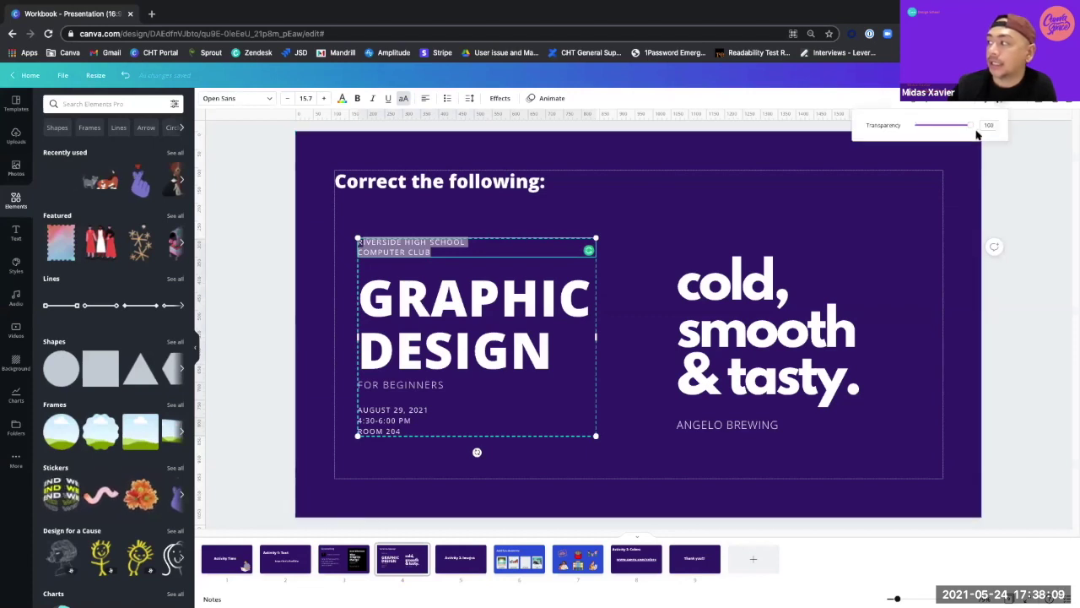
drag(970, 127, 932, 127)
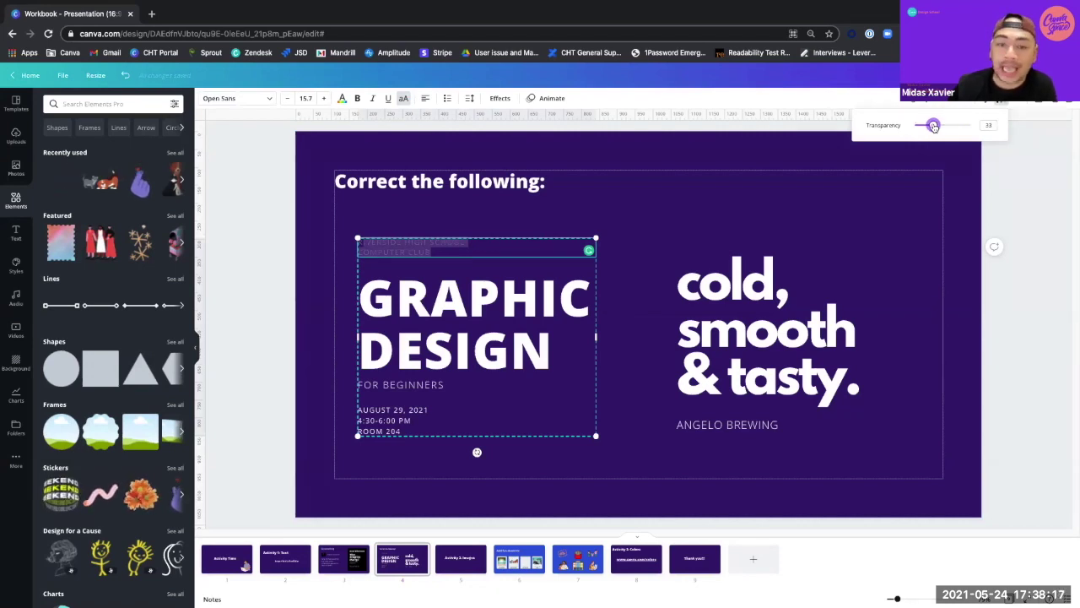
drag(932, 126, 926, 125)
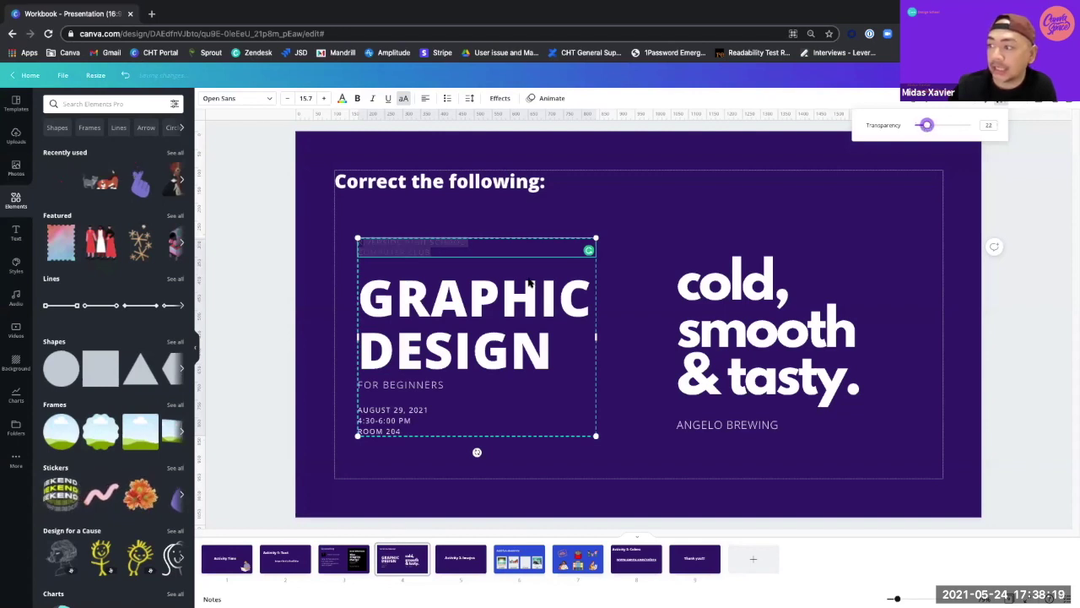
Fade the "FOR BEGINNERS" line under the "GRAPHIC DESIGN" title to a transparency of about 19.
click(449, 321)
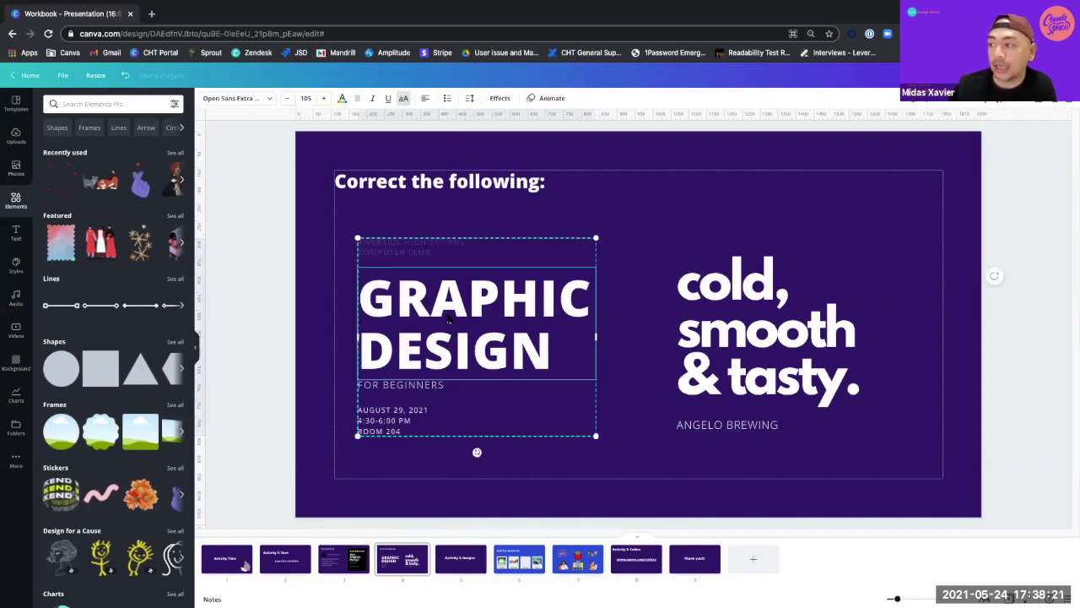
click(449, 321)
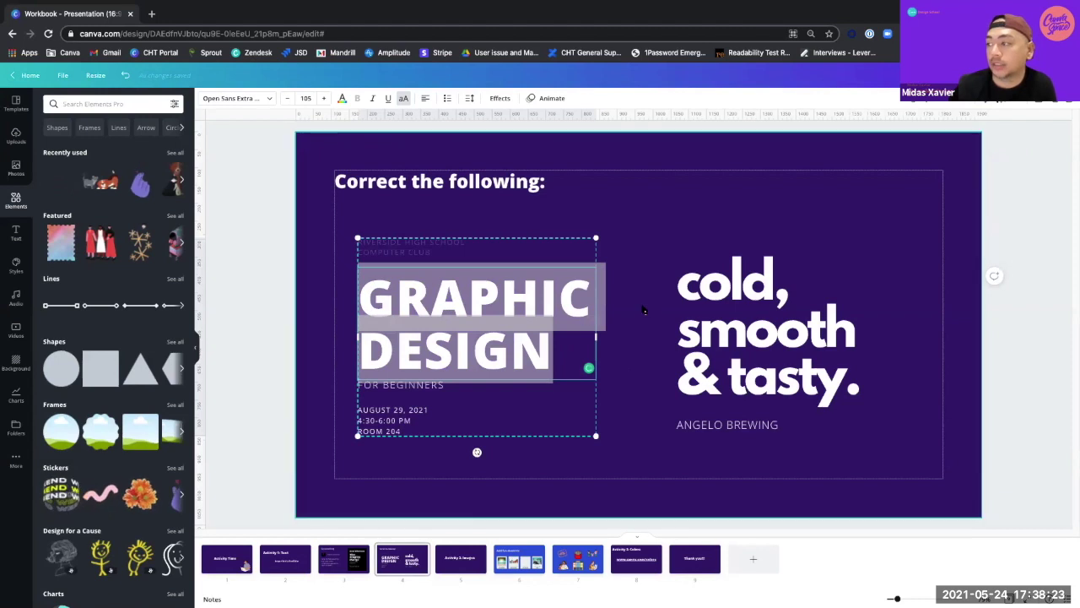
click(643, 311)
click(413, 283)
click(421, 251)
click(377, 390)
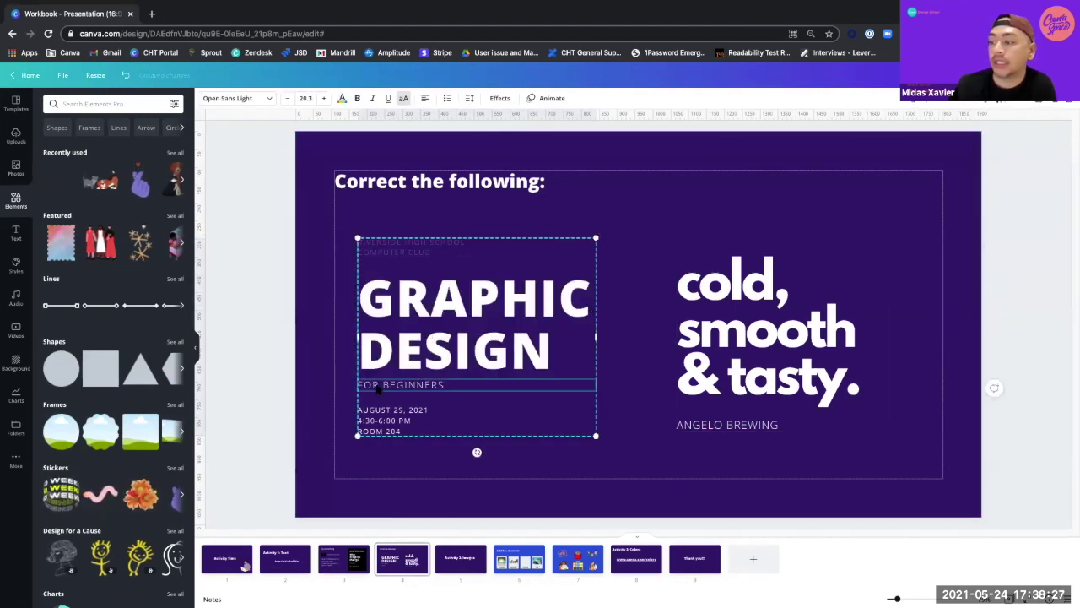
click(377, 389)
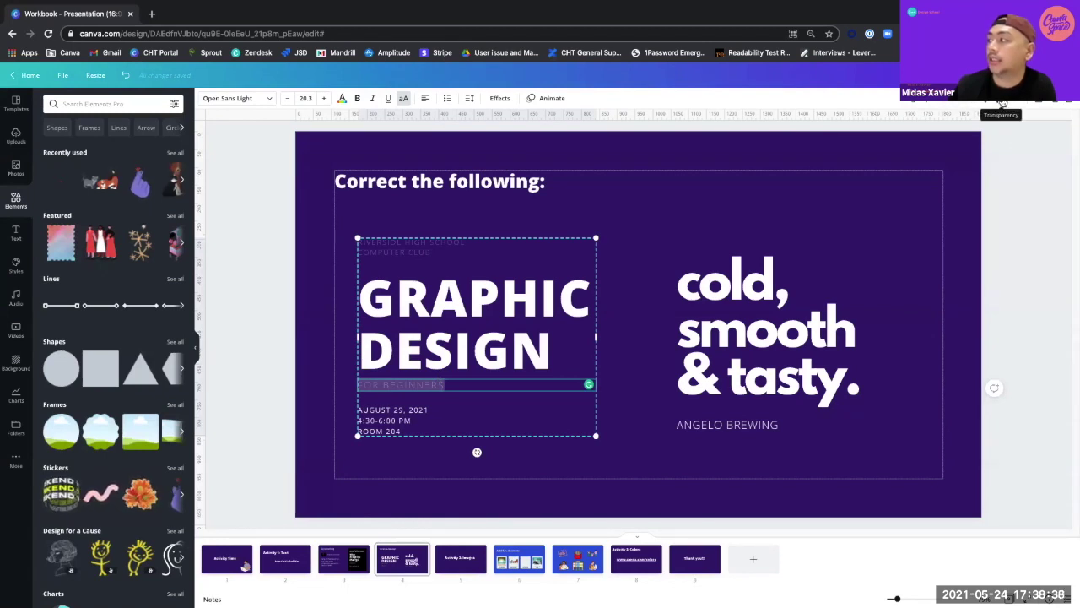
click(1002, 101)
drag(928, 130, 925, 127)
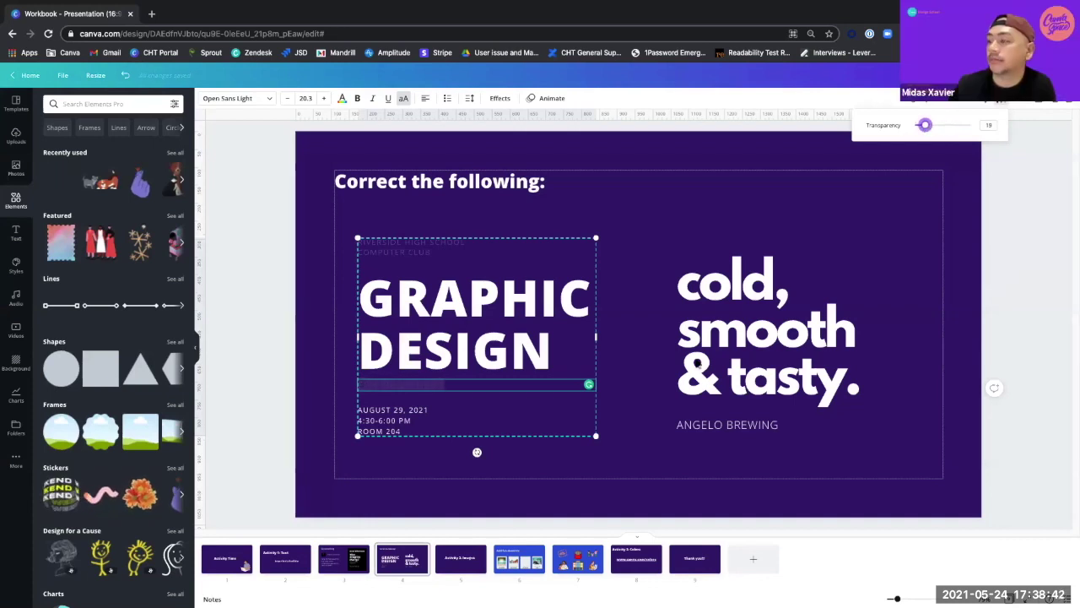
Set the transparency of the date, time and room text below "FOR BEGINNERS" to 28.
click(629, 342)
click(380, 414)
click(381, 415)
click(403, 432)
drag(386, 431, 358, 405)
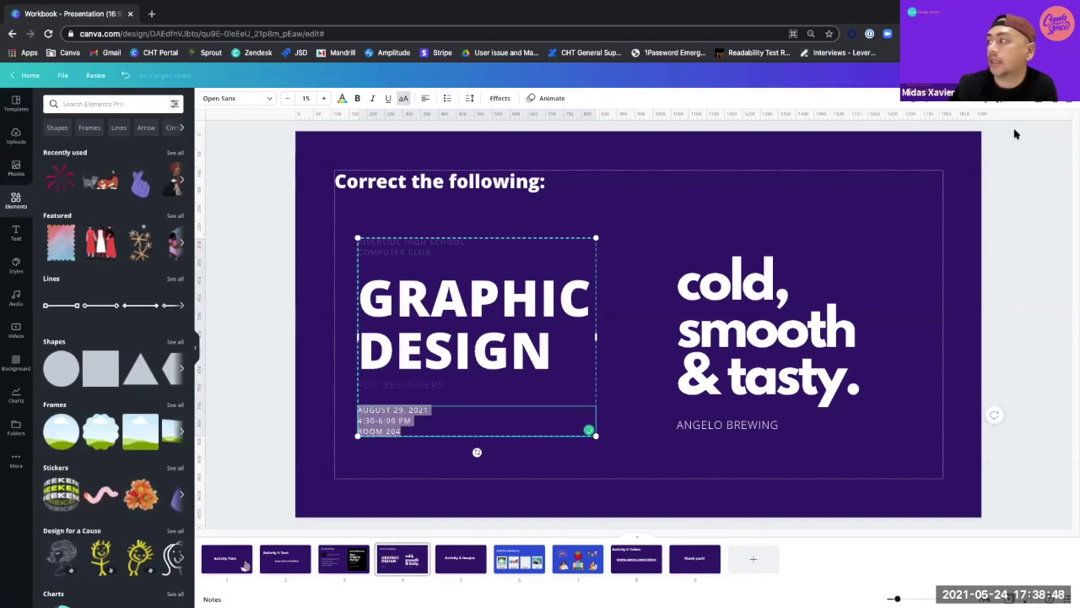
click(1002, 101)
drag(969, 125, 929, 125)
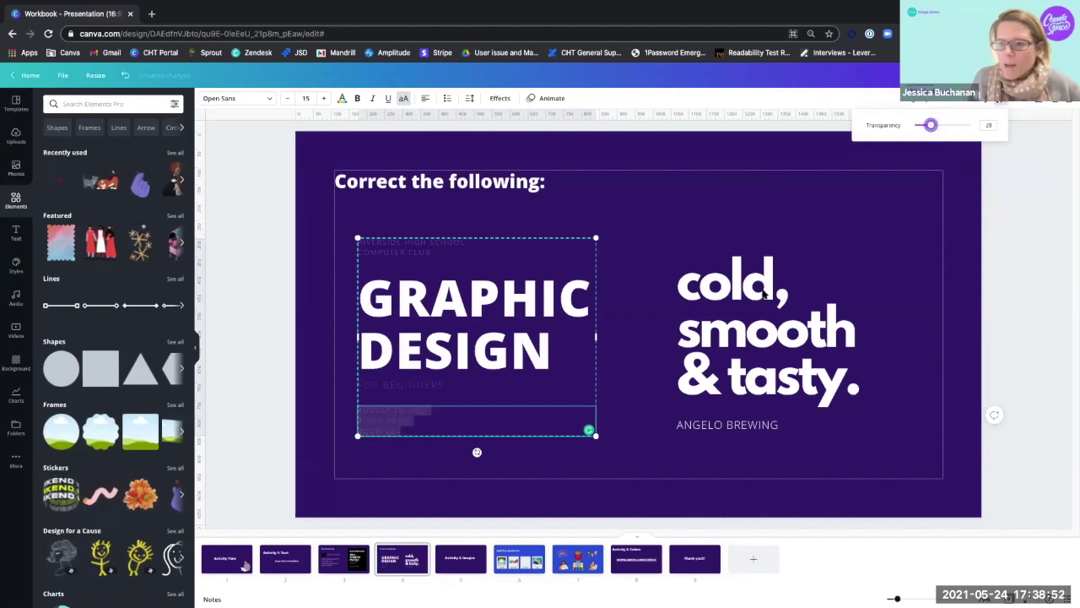
click(639, 333)
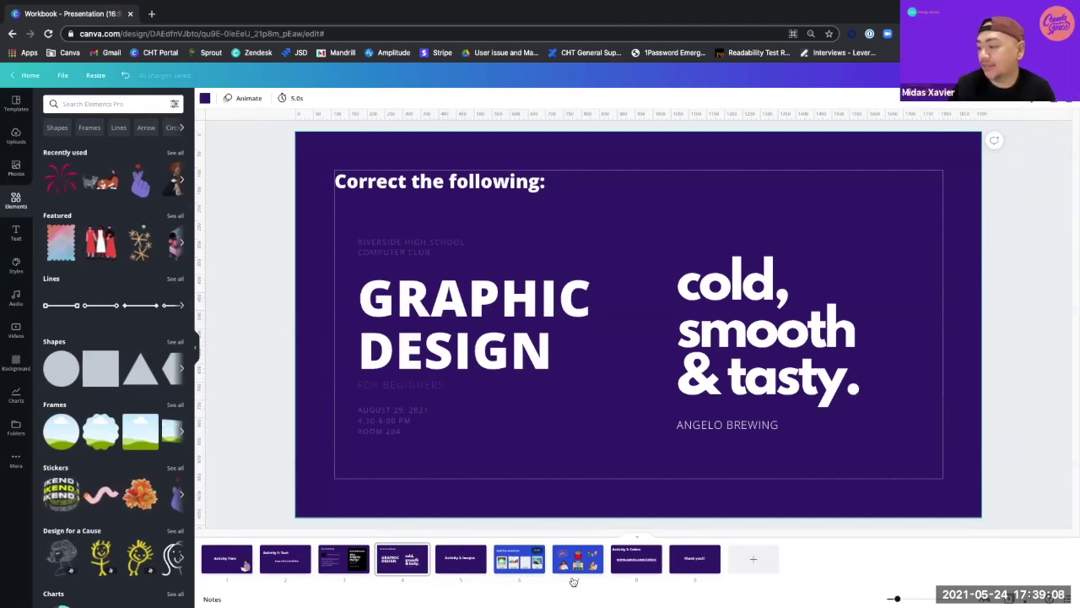
Add a blank page directly after the "Activity 2: Images" page.
click(518, 560)
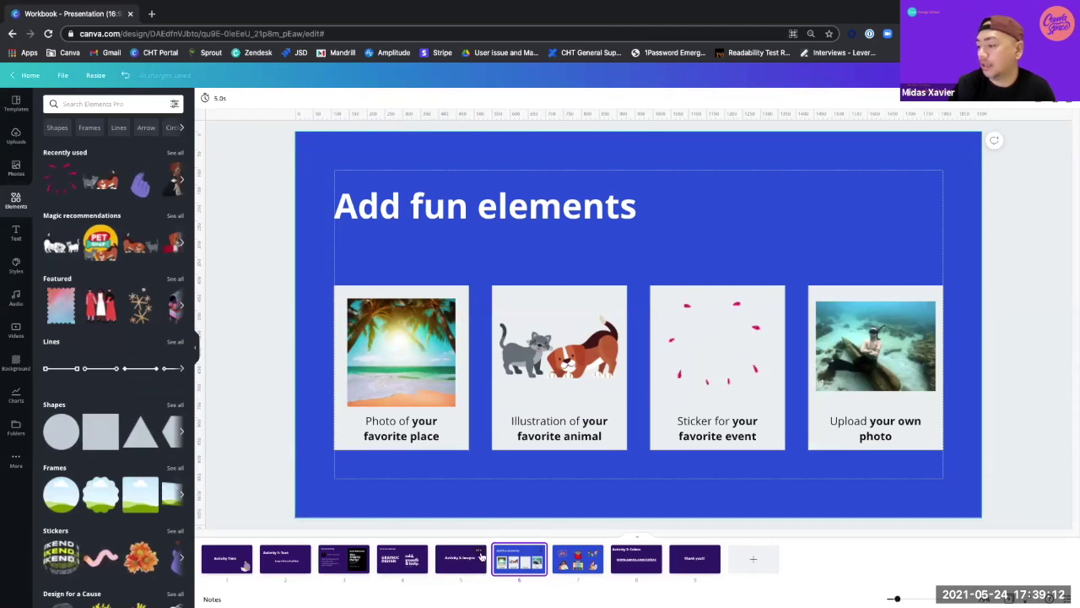
click(478, 550)
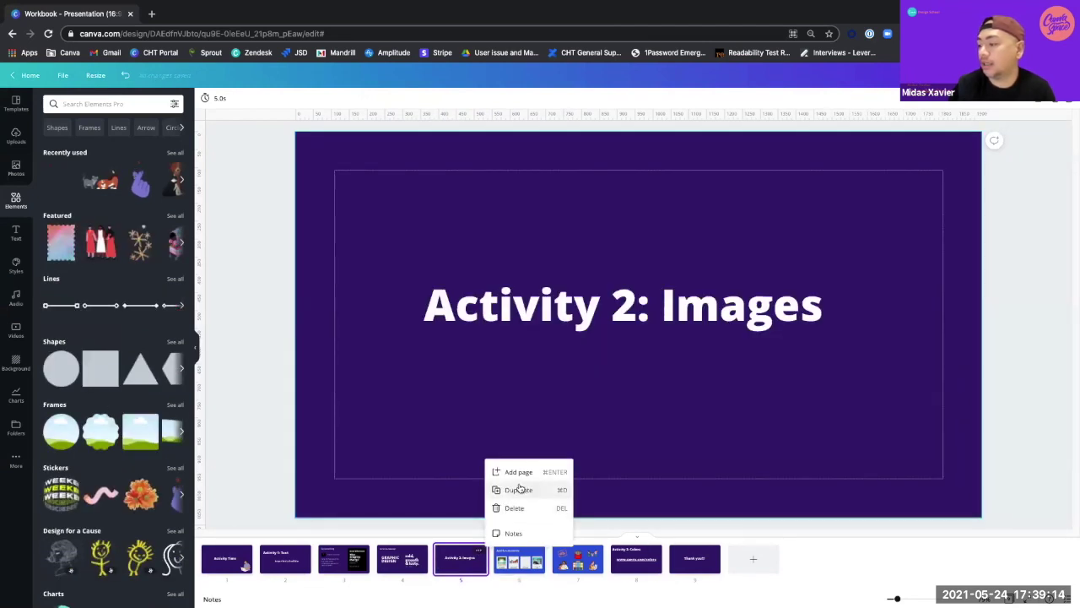
click(516, 473)
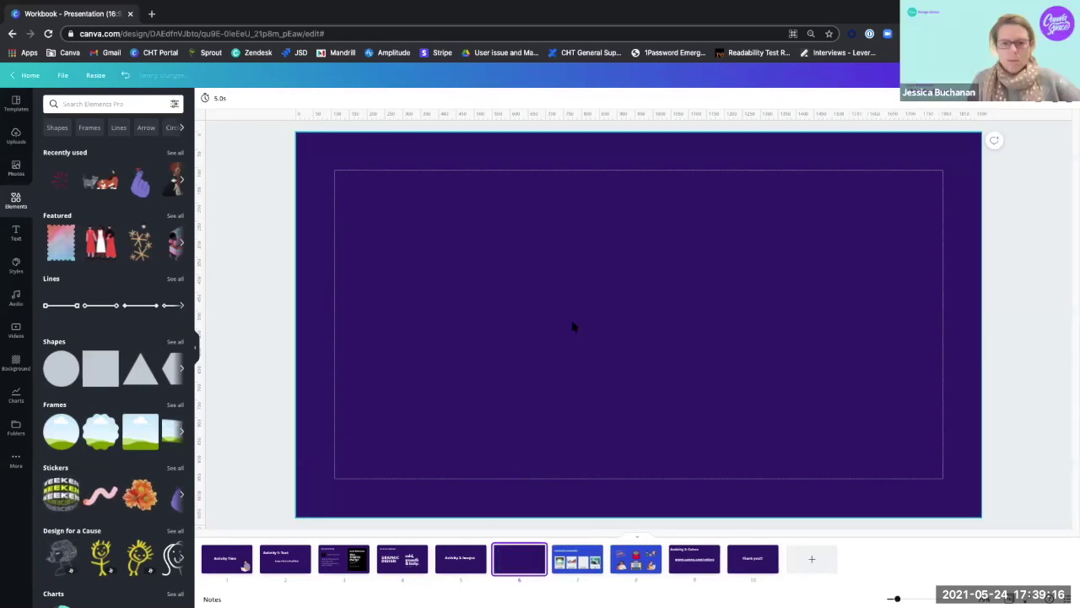
Place the uploaded photo of the seated man in the black T-shirt on blank page 6 and remove its background.
click(17, 137)
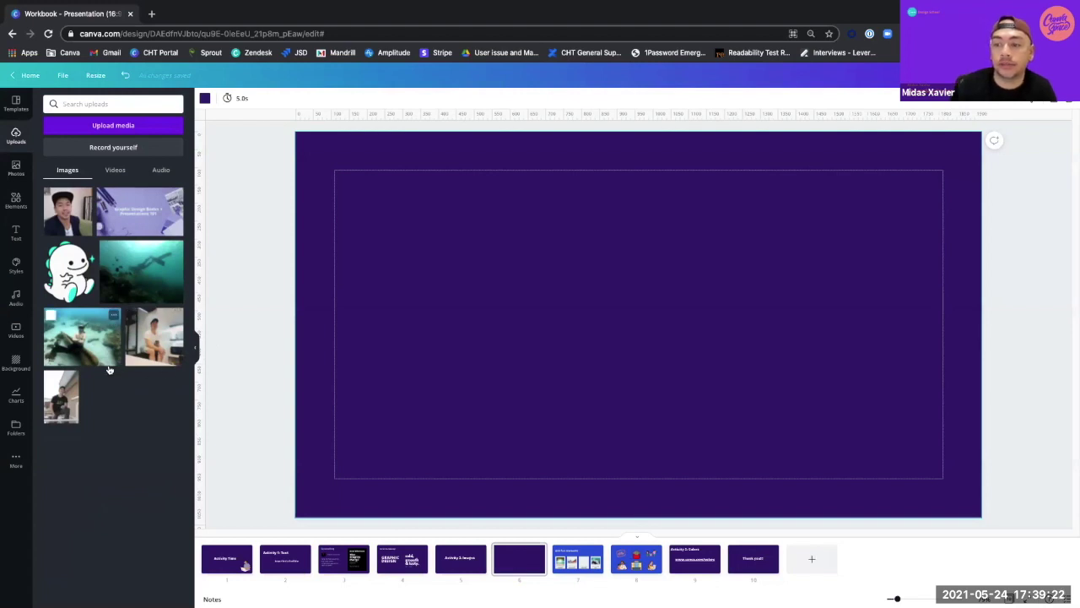
click(74, 374)
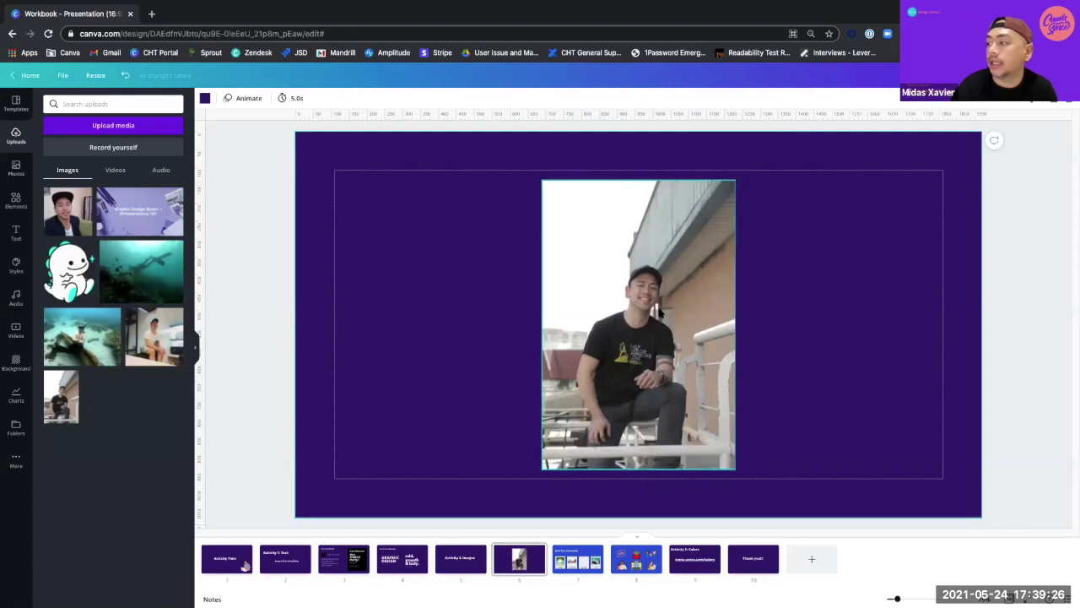
click(661, 313)
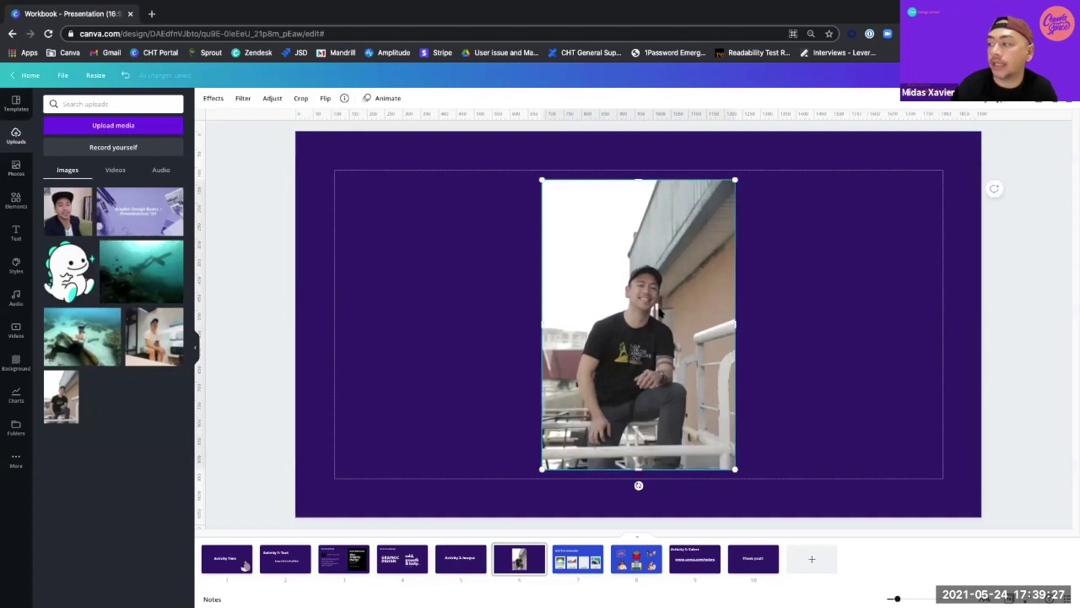
click(215, 100)
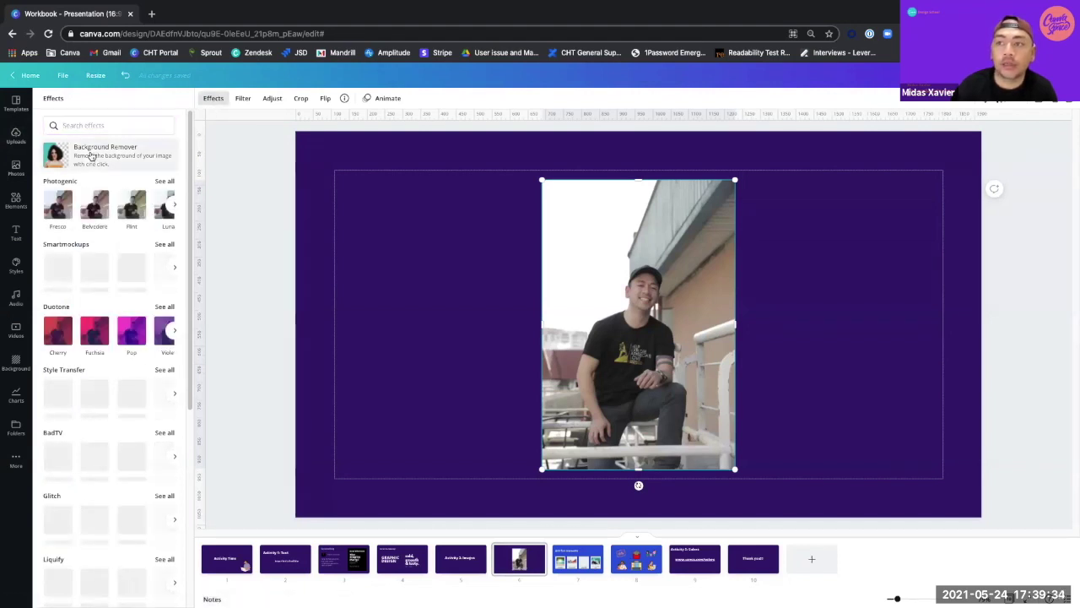
click(92, 155)
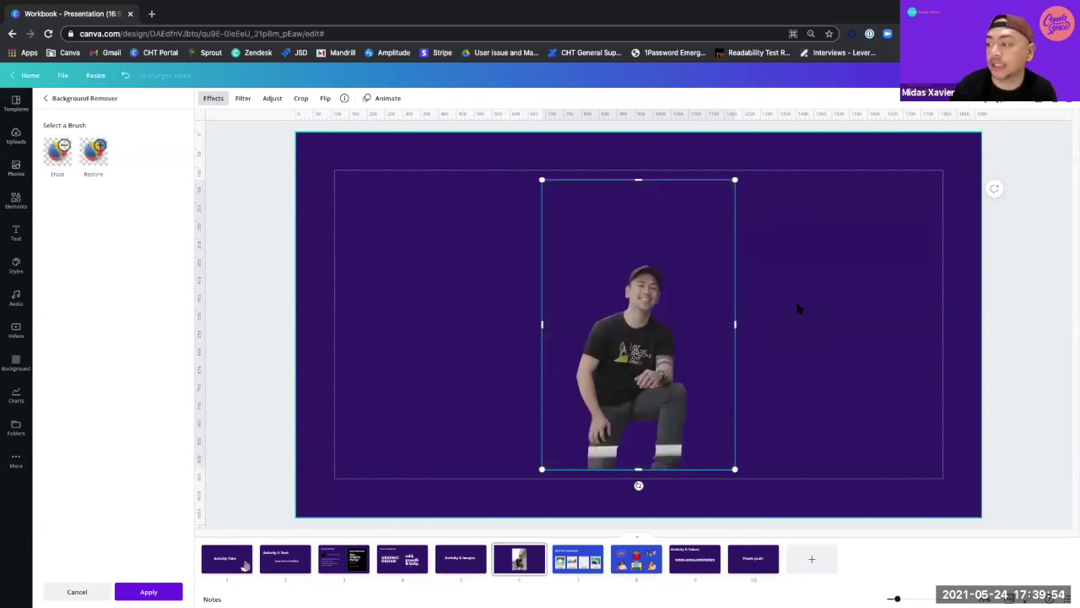
Move the cut-out of the seated man from the middle of page 6 to the page's left half.
drag(673, 264, 673, 233)
click(850, 337)
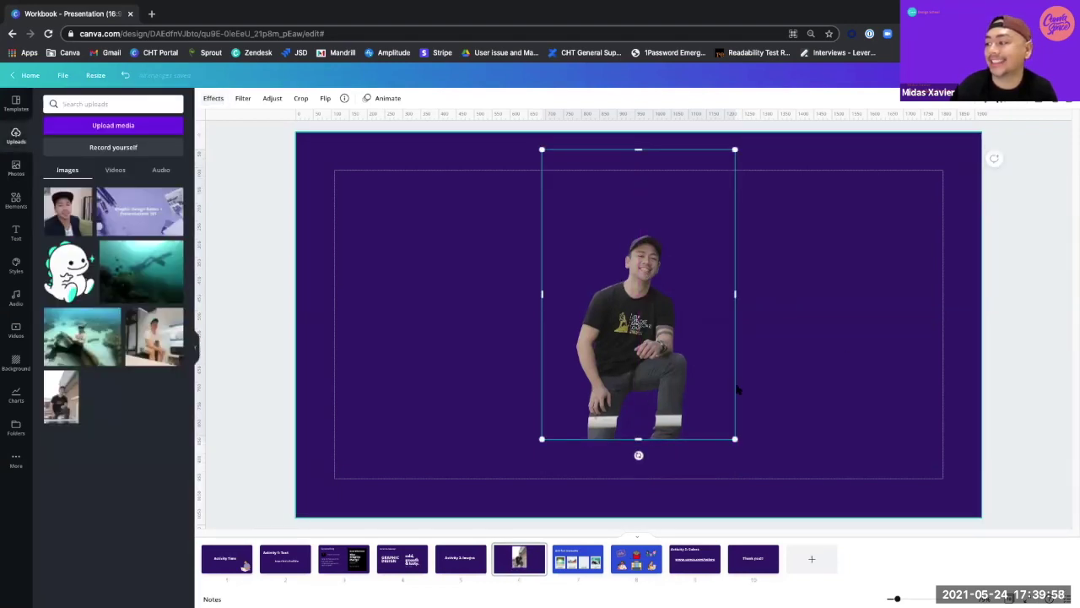
click(483, 348)
click(695, 283)
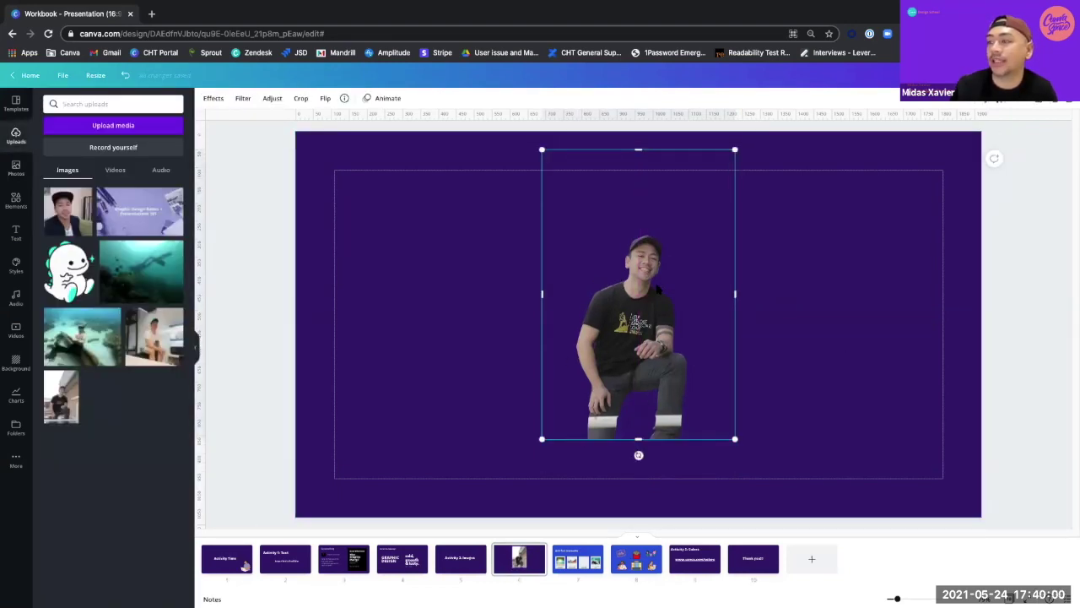
drag(657, 286, 473, 301)
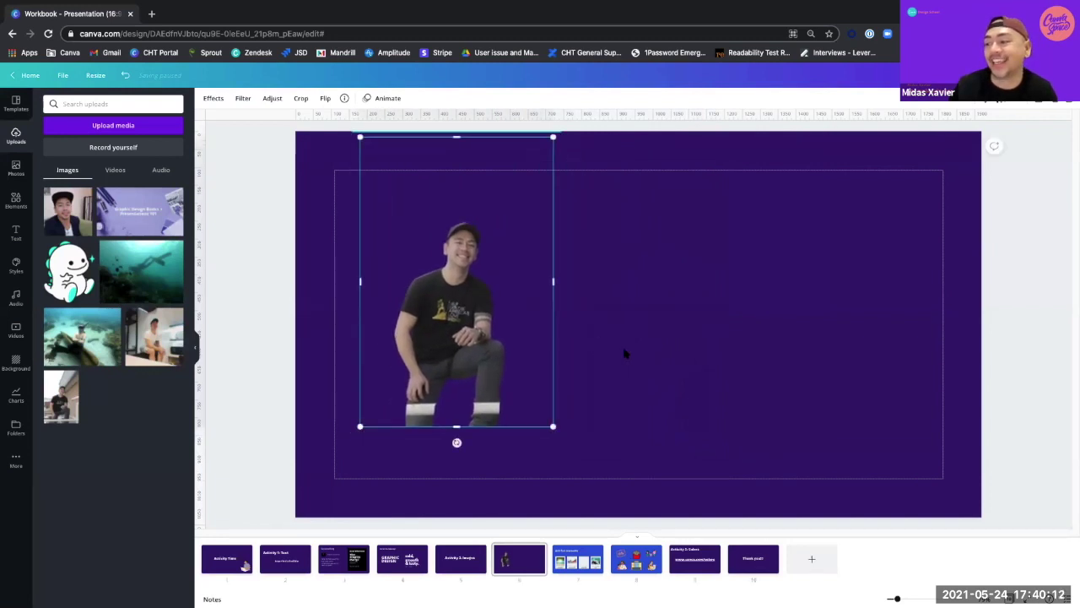
click(643, 346)
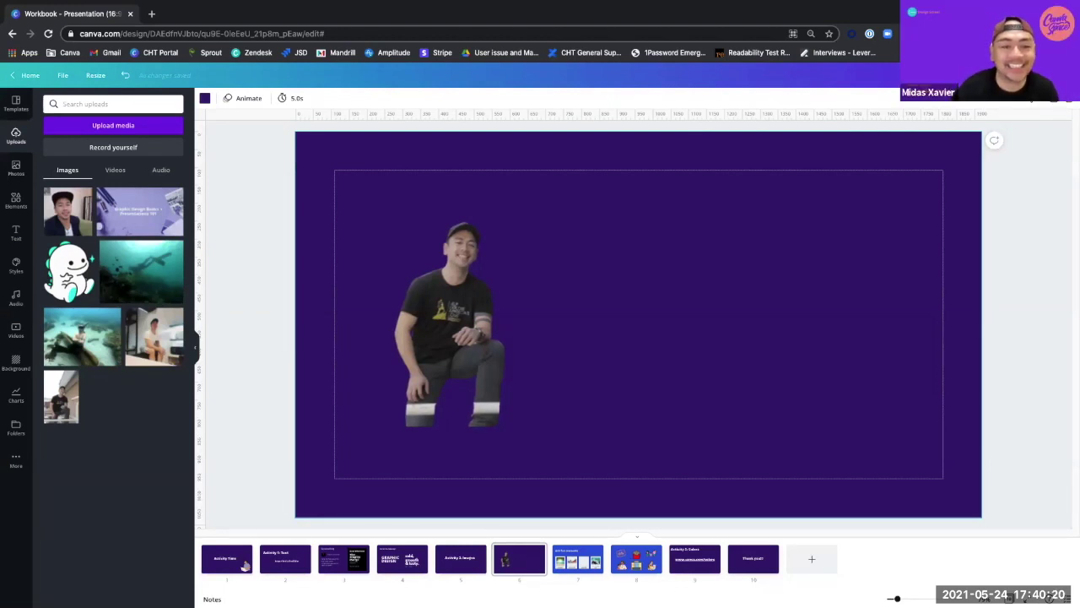
click(429, 331)
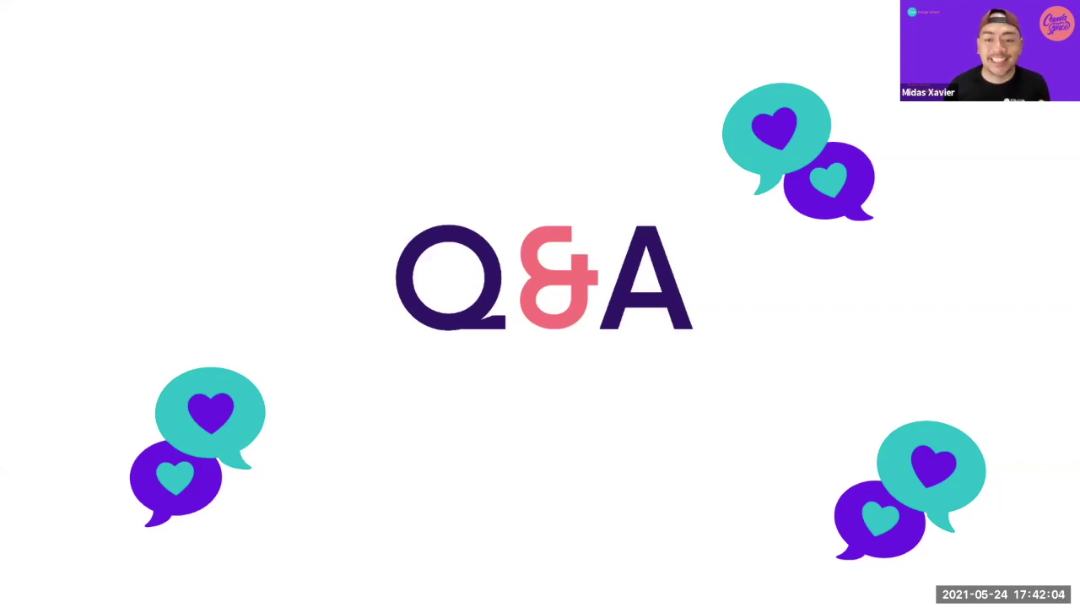
key(Right)
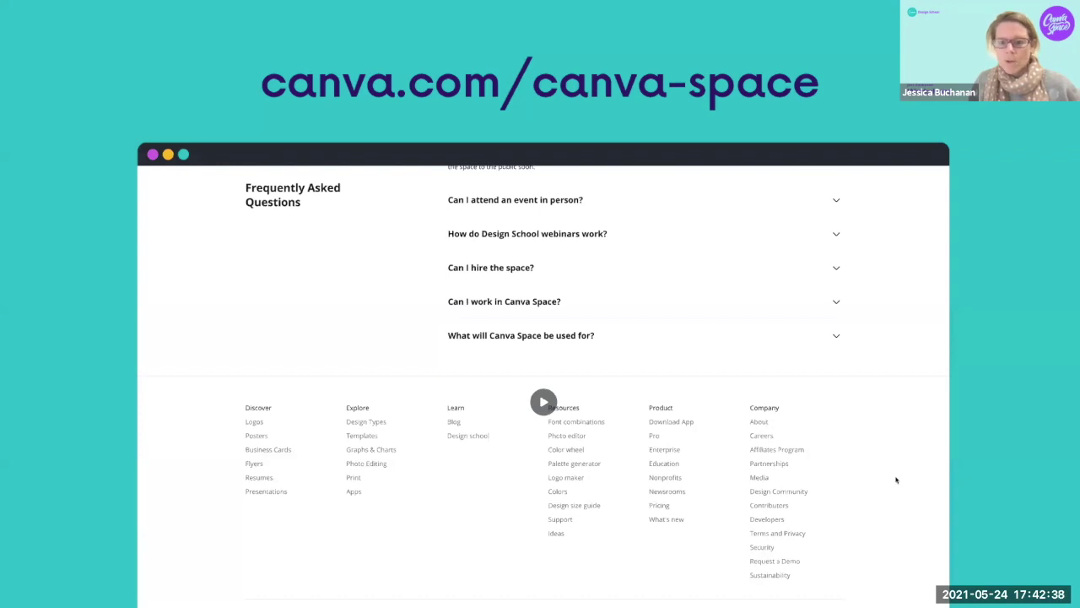
key(Right)
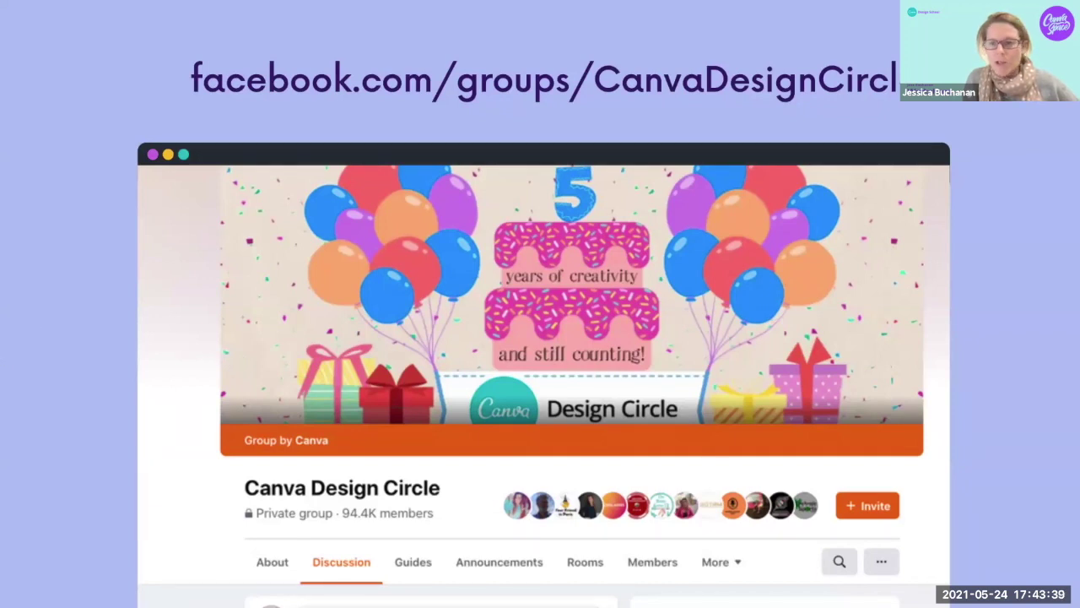
key(Right)
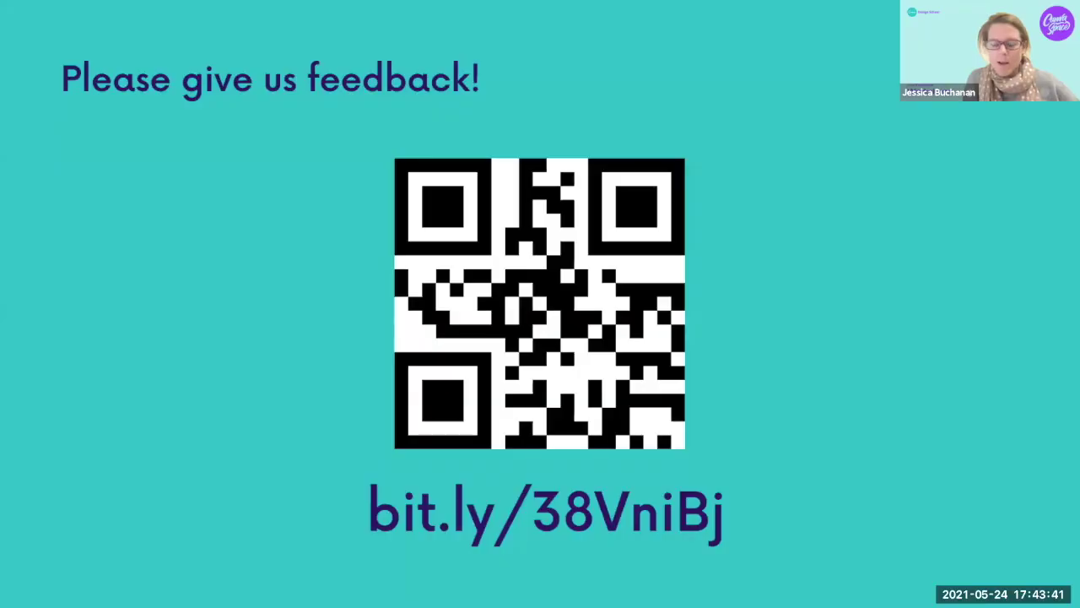